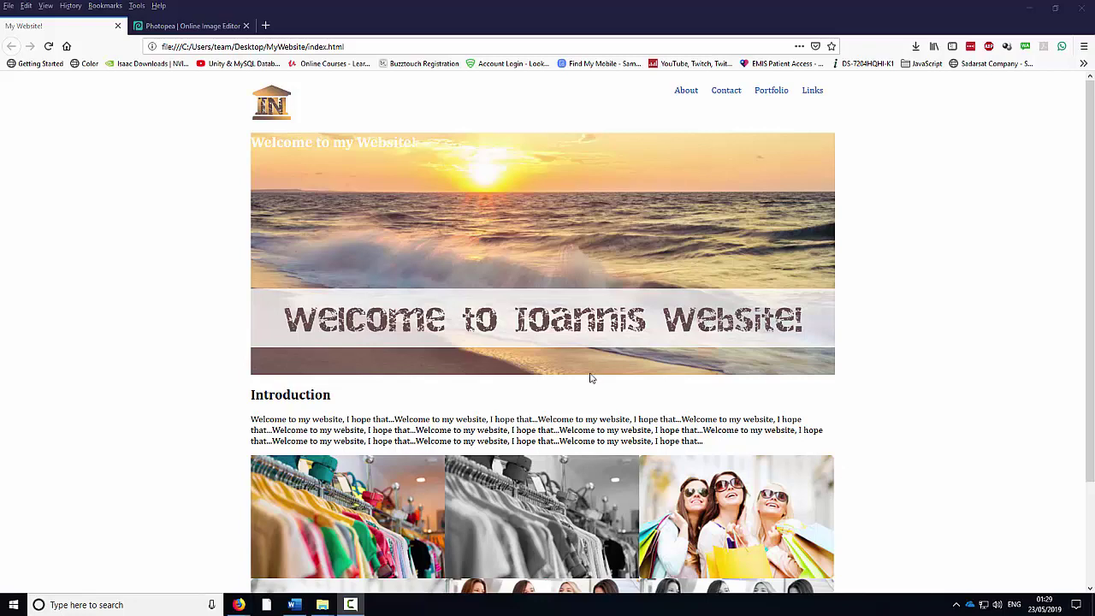
- Scroll through the My Website! photo gallery, then jump back to the top of the page
{"action": "scroll", "coordinate": [589, 376], "scroll_direction": "down", "scroll_amount": 3}
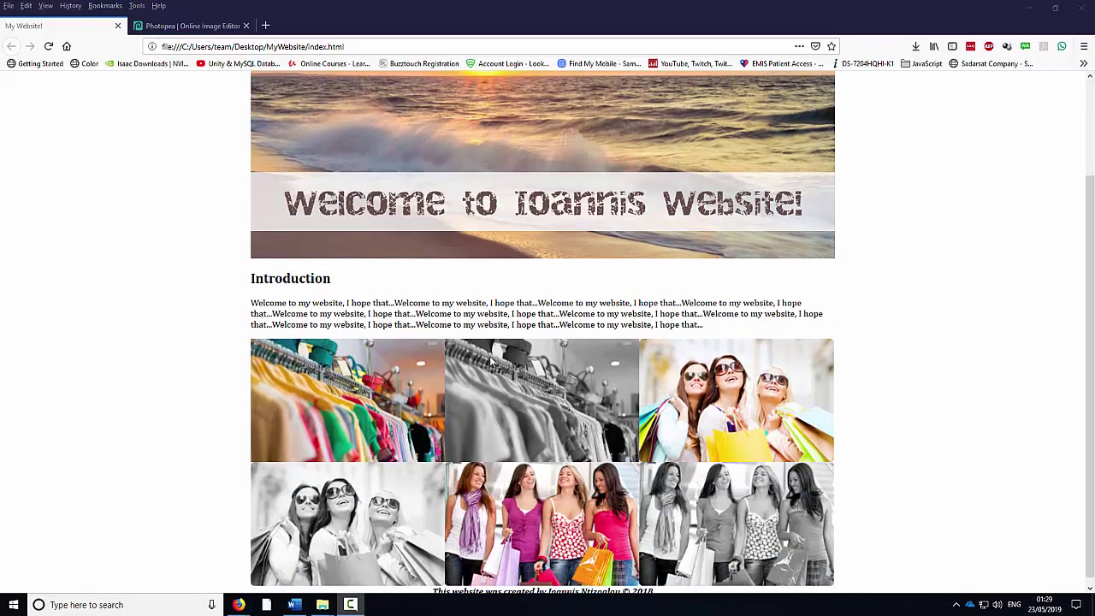
{"action": "scroll", "coordinate": [479, 466], "scroll_direction": "down", "scroll_amount": 1}
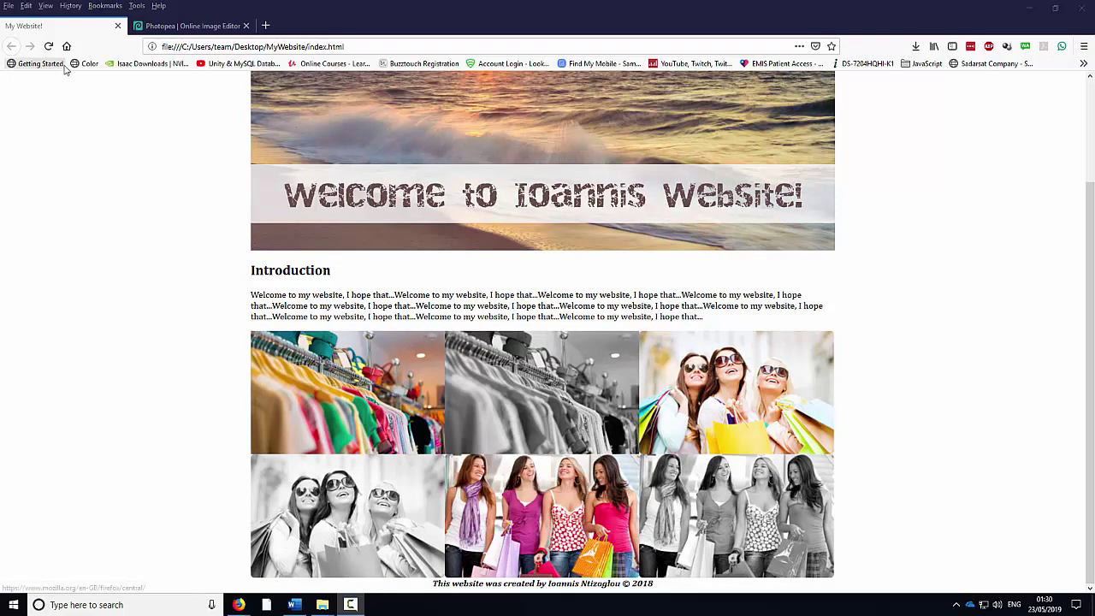
{"action": "key", "text": "Home"}
- Open picture1.jpg from the website's images folder as a new Photopea document
{"action": "left_click", "coordinate": [149, 29]}
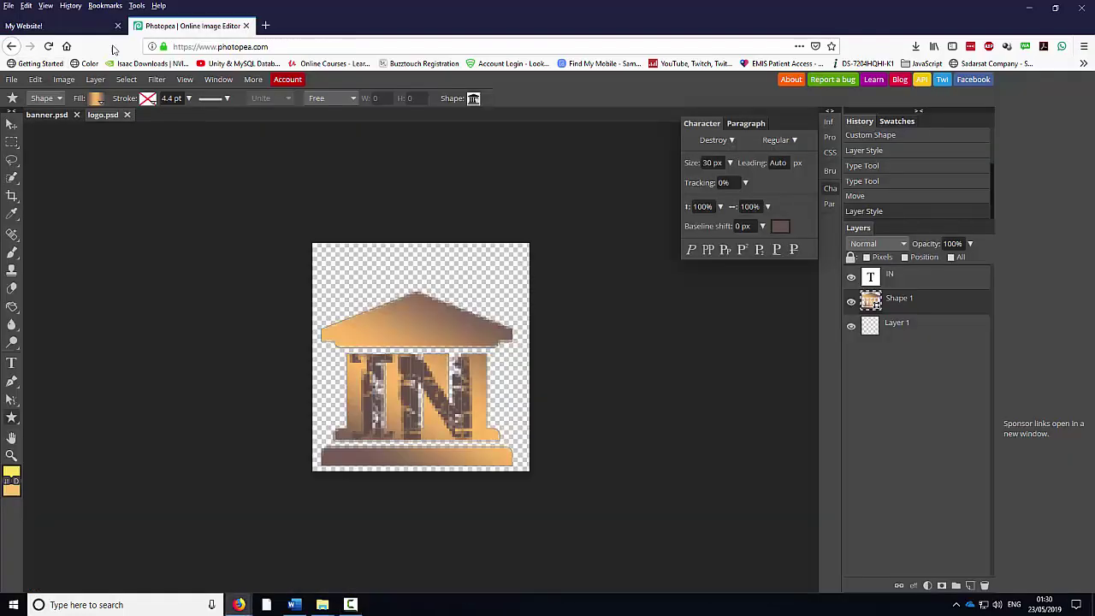
{"action": "left_click", "coordinate": [12, 79]}
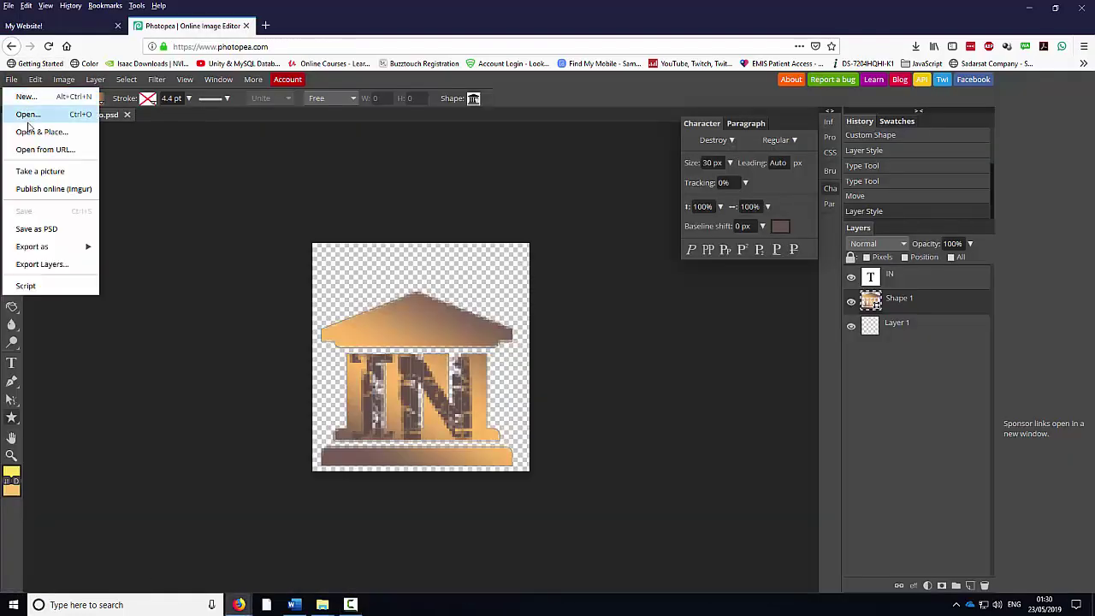
{"action": "left_click", "coordinate": [29, 115]}
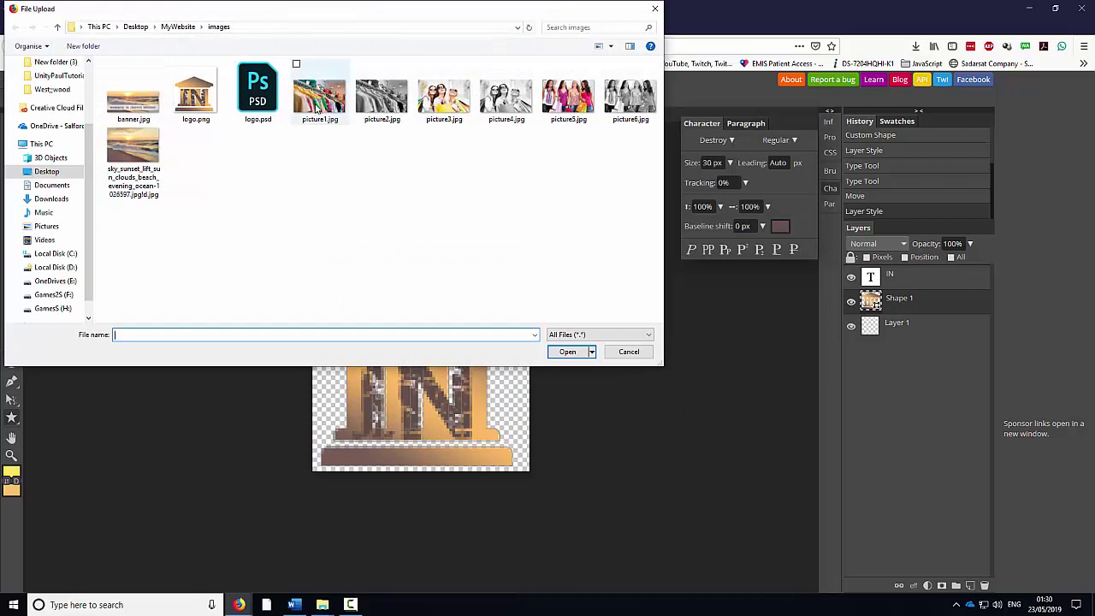
{"action": "double_click", "coordinate": [318, 107]}
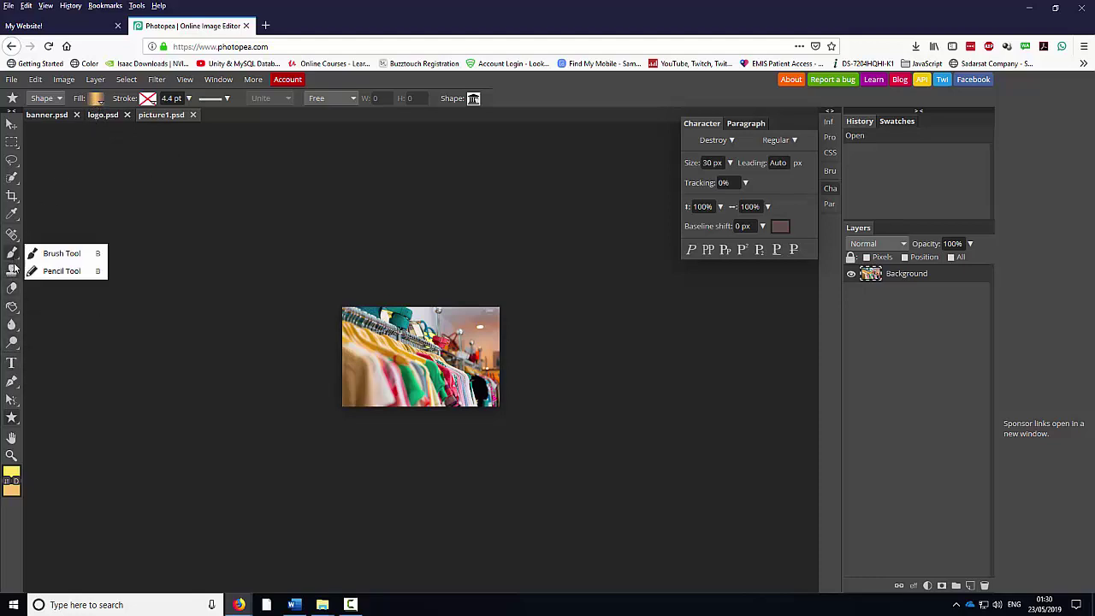
- Cover picture1 with a diagonal peach-to-brown linear gradient and bring up its Gradient Editor
{"action": "left_click", "coordinate": [13, 309]}
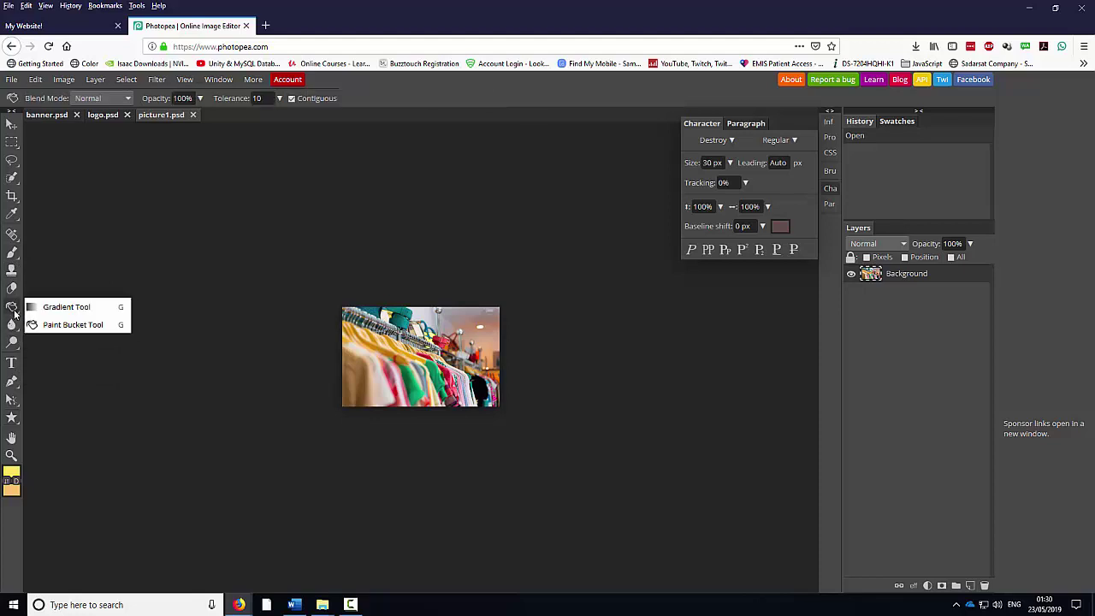
{"action": "left_click", "coordinate": [47, 308]}
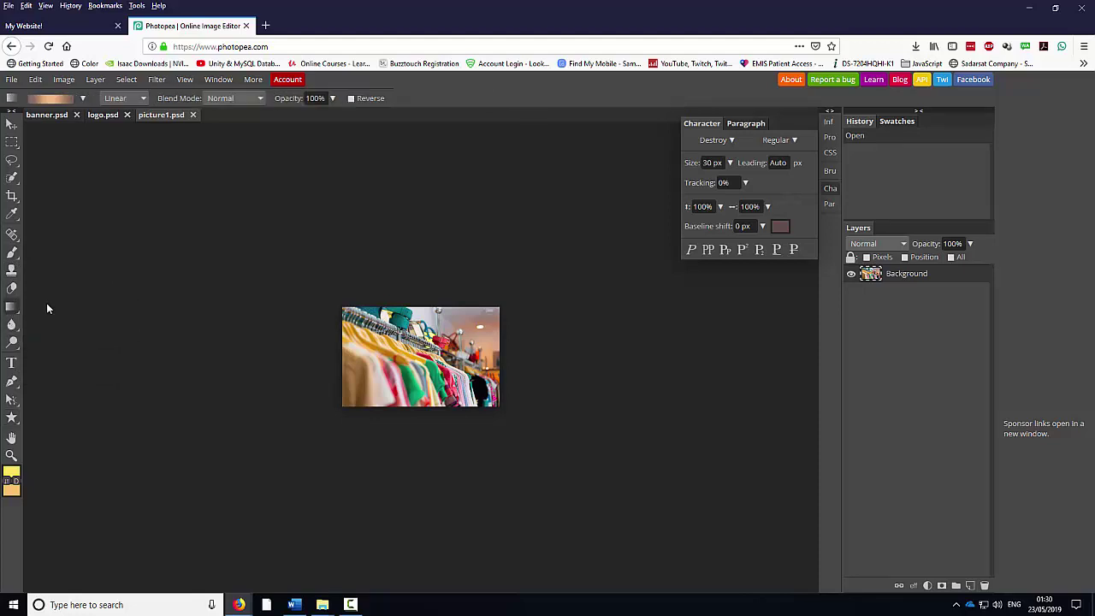
{"action": "left_click_drag", "start_coordinate": [332, 317], "coordinate": [587, 366]}
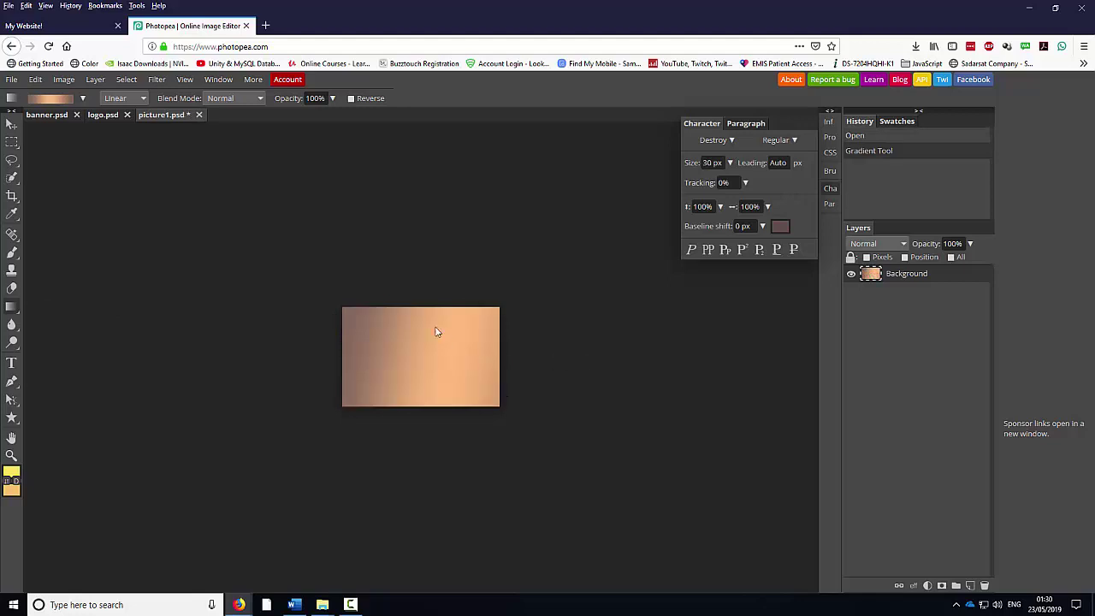
{"action": "left_click_drag", "start_coordinate": [429, 313], "coordinate": [398, 378]}
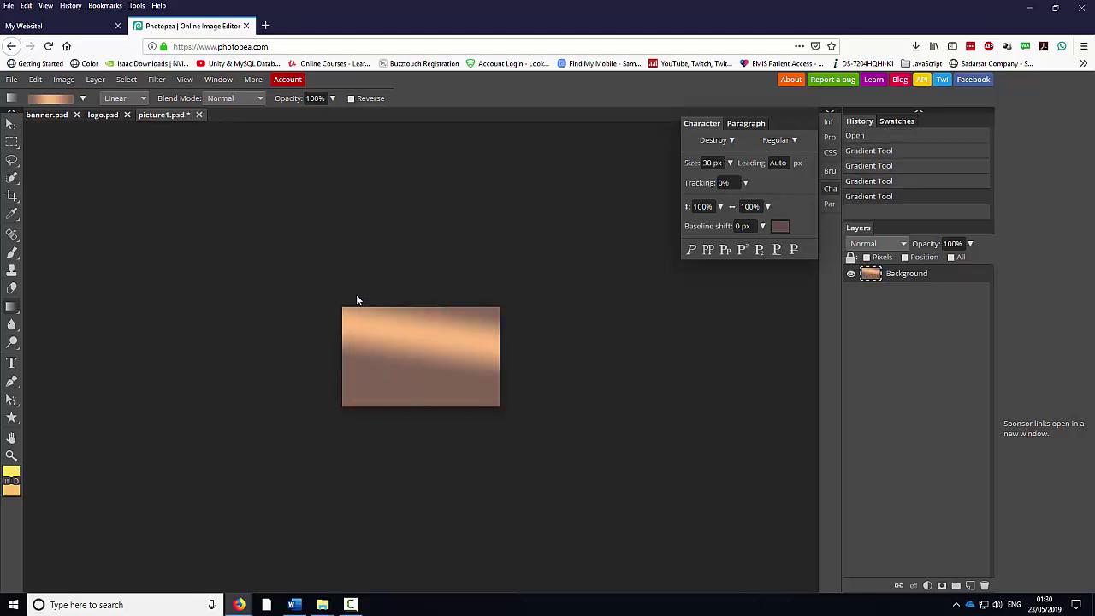
{"action": "left_click_drag", "start_coordinate": [357, 299], "coordinate": [413, 390]}
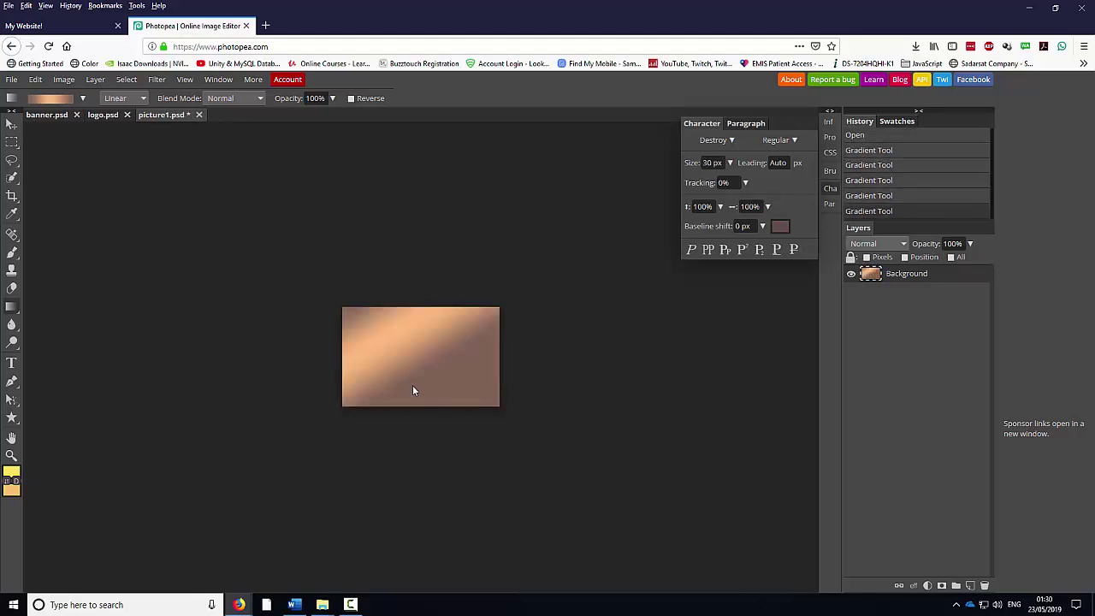
{"action": "left_click", "coordinate": [45, 100]}
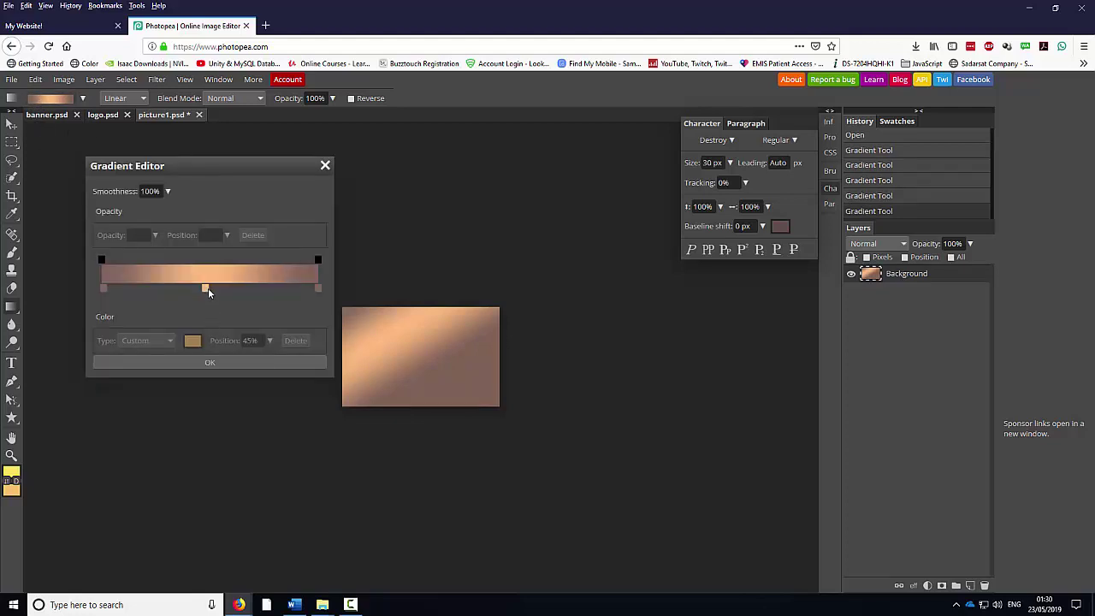
- Move the peach stop to 71% and replace the right-end mauve stop with red-brown bc6a49 at 93%
{"action": "left_click_drag", "start_coordinate": [208, 288], "coordinate": [254, 289]}
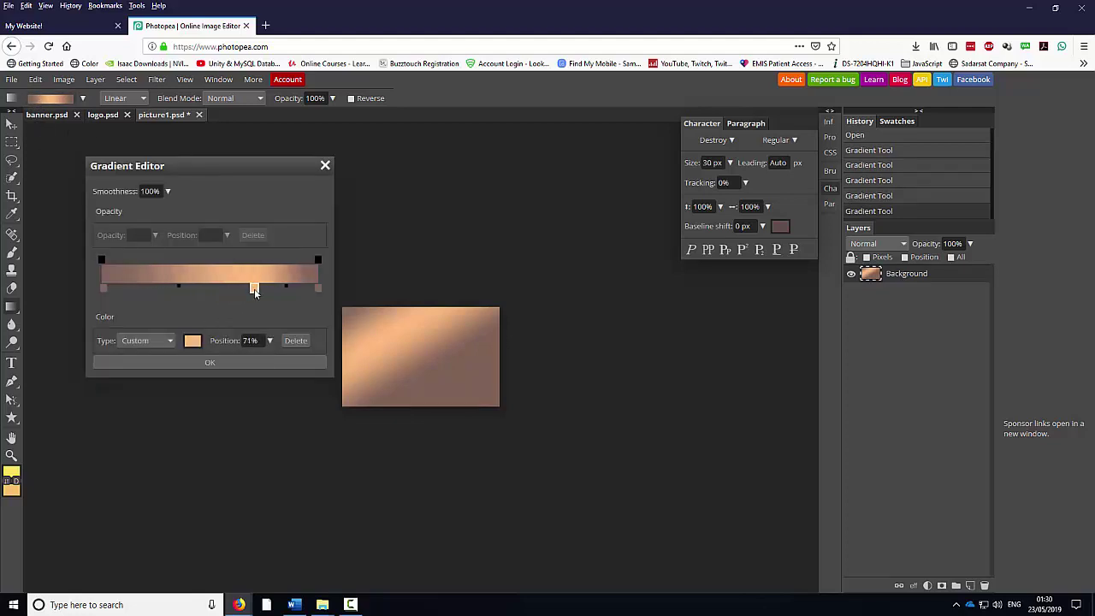
{"action": "left_click_drag", "start_coordinate": [320, 286], "coordinate": [311, 327]}
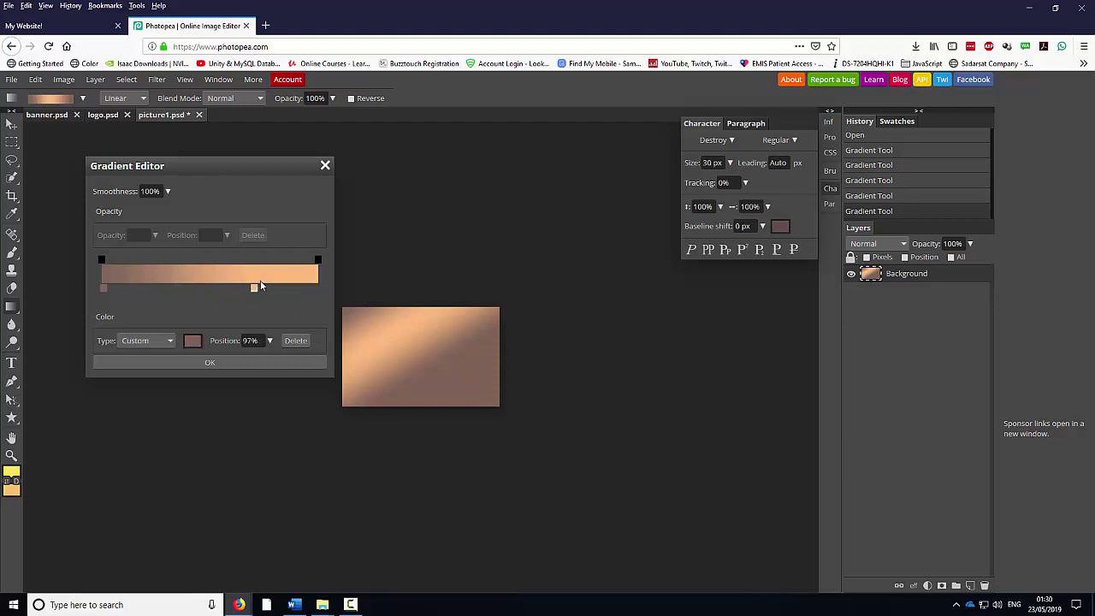
{"action": "left_click", "coordinate": [297, 287]}
{"action": "left_click_drag", "start_coordinate": [301, 291], "coordinate": [305, 289]}
{"action": "double_click", "coordinate": [305, 289]}
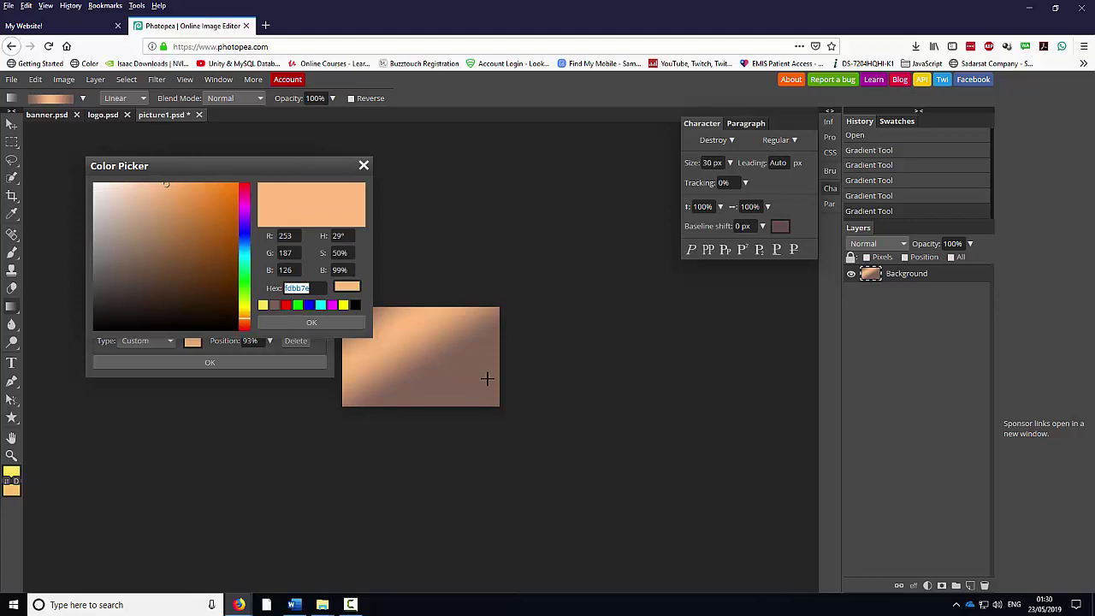
{"action": "left_click", "coordinate": [487, 379]}
{"action": "mouse_move", "coordinate": [162, 244]}
{"action": "left_mouse_down"}
{"action": "mouse_move", "coordinate": [182, 221]}
{"action": "mouse_move", "coordinate": [206, 262]}
{"action": "left_mouse_up"}
{"action": "left_click", "coordinate": [287, 322]}
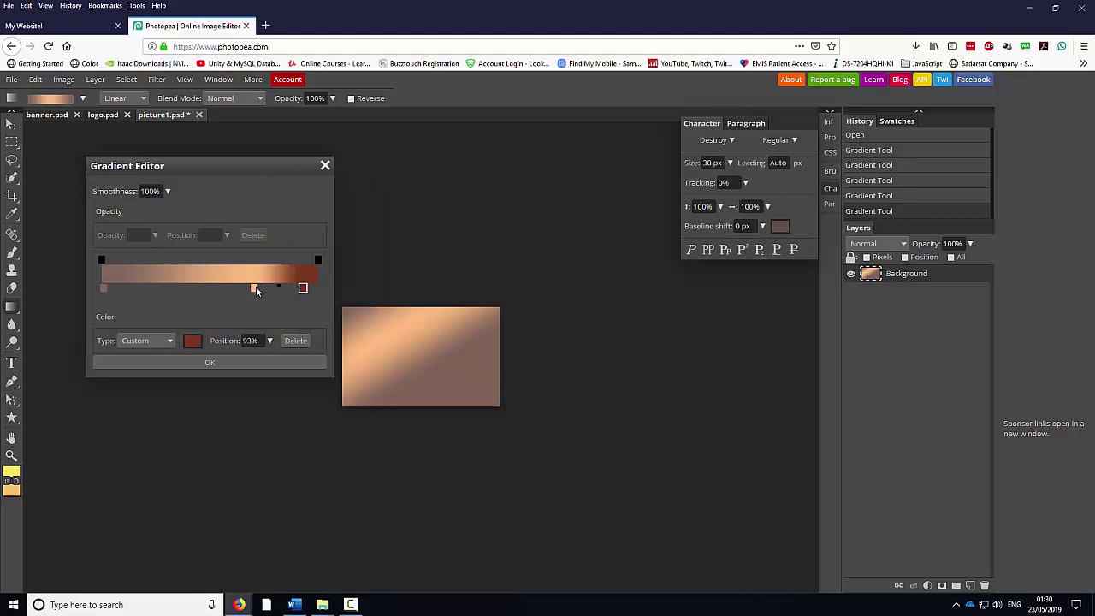
- Shift the stops left, add a mid light-orange stop, and redraw the peach-to-dark-red gradient
{"action": "left_click_drag", "start_coordinate": [254, 288], "coordinate": [218, 288]}
{"action": "left_click_drag", "start_coordinate": [302, 289], "coordinate": [185, 330]}
{"action": "left_click", "coordinate": [214, 289]}
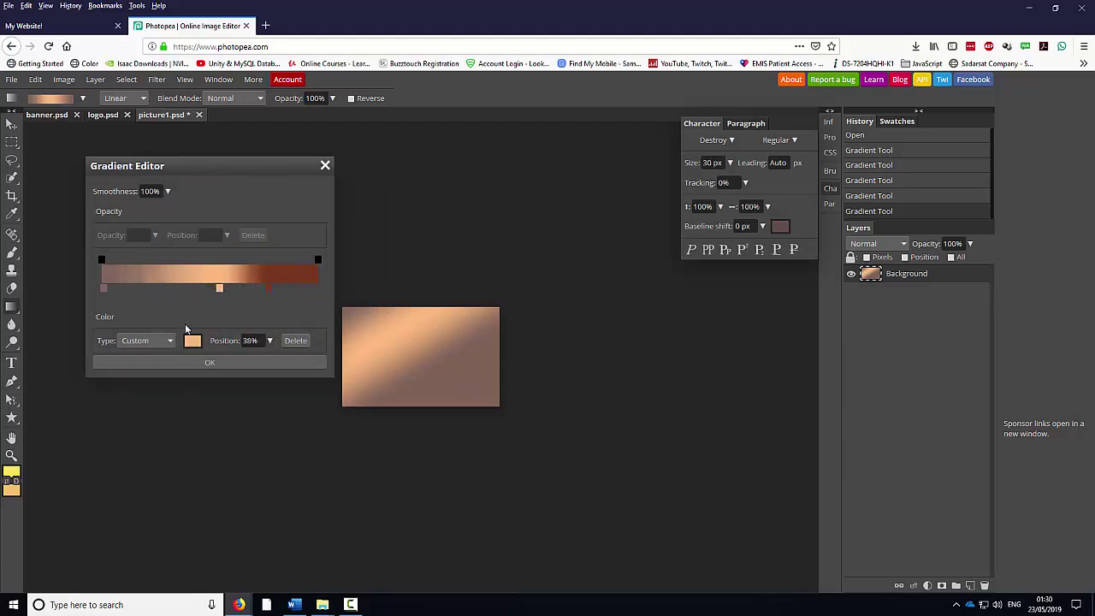
{"action": "left_click_drag", "start_coordinate": [217, 290], "coordinate": [191, 291]}
{"action": "left_click", "coordinate": [227, 365]}
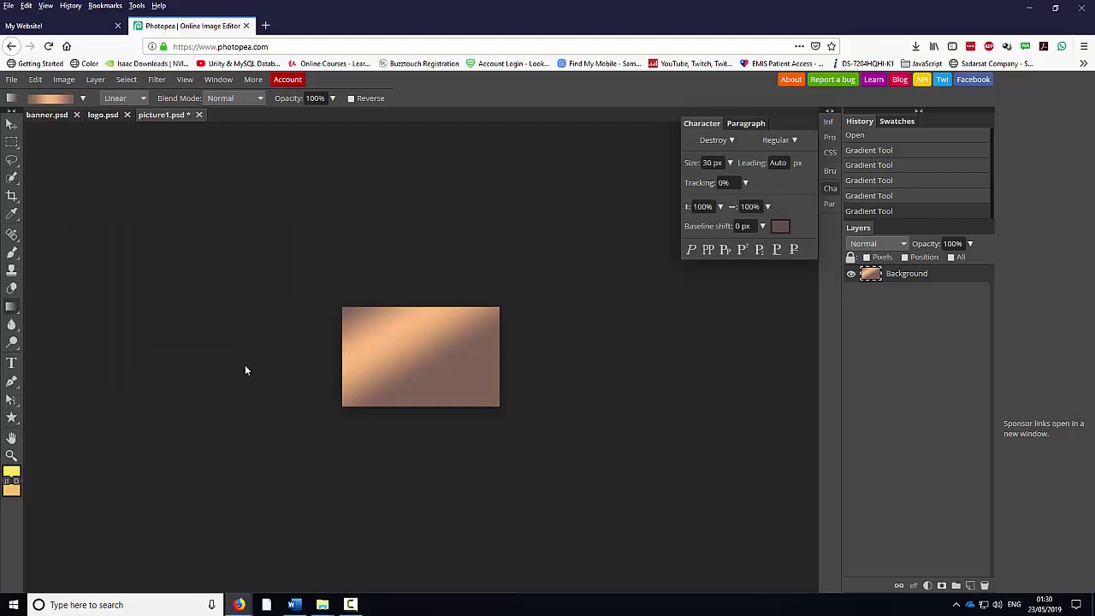
{"action": "left_click_drag", "start_coordinate": [352, 324], "coordinate": [478, 370]}
{"action": "left_click_drag", "start_coordinate": [381, 331], "coordinate": [443, 380]}
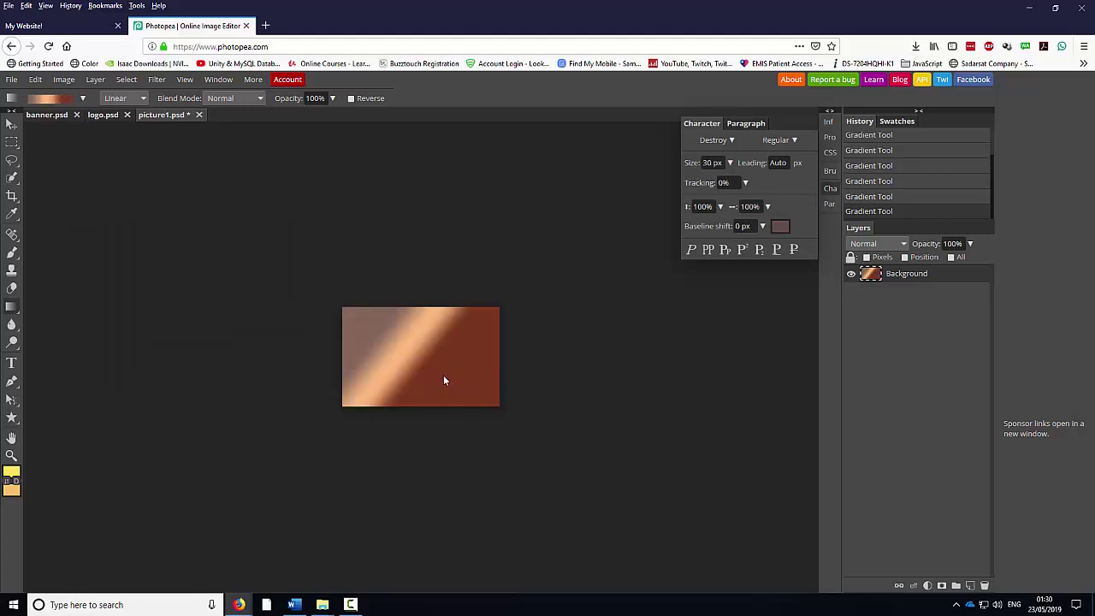
{"action": "left_click_drag", "start_coordinate": [463, 318], "coordinate": [419, 418]}
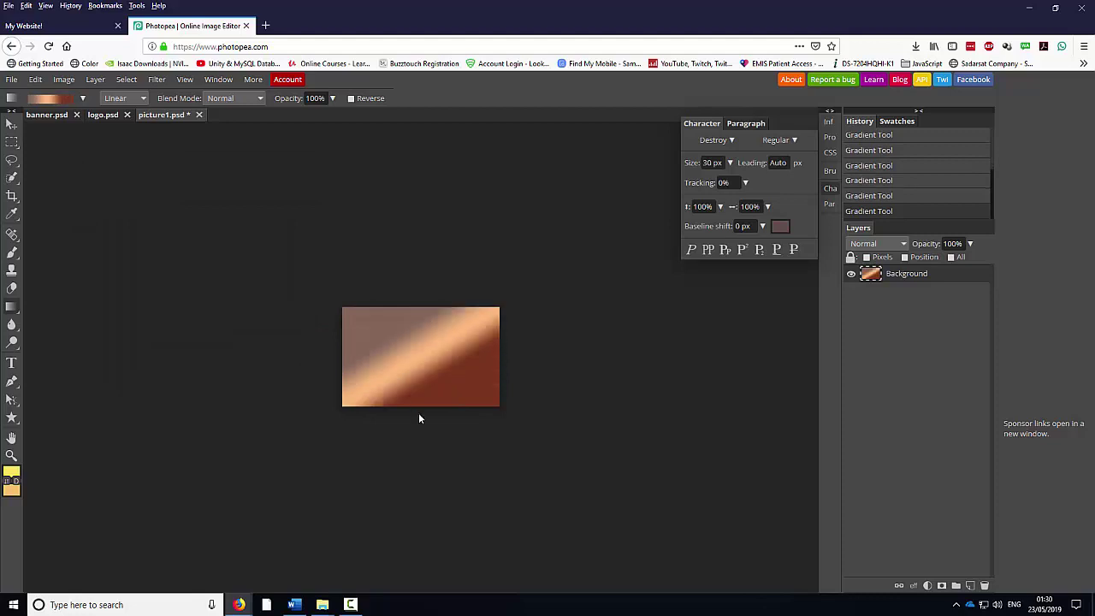
- Drop the dark-red stop, put mauve at the right end and peach at 51%, then refill the image
{"action": "left_click", "coordinate": [52, 99]}
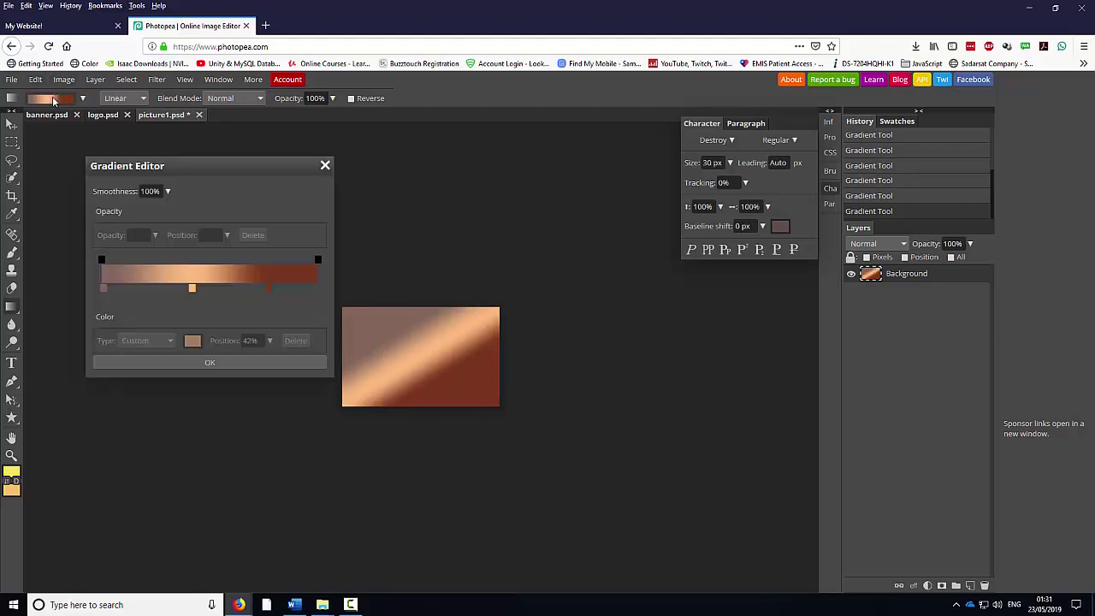
{"action": "left_click_drag", "start_coordinate": [267, 288], "coordinate": [237, 304]}
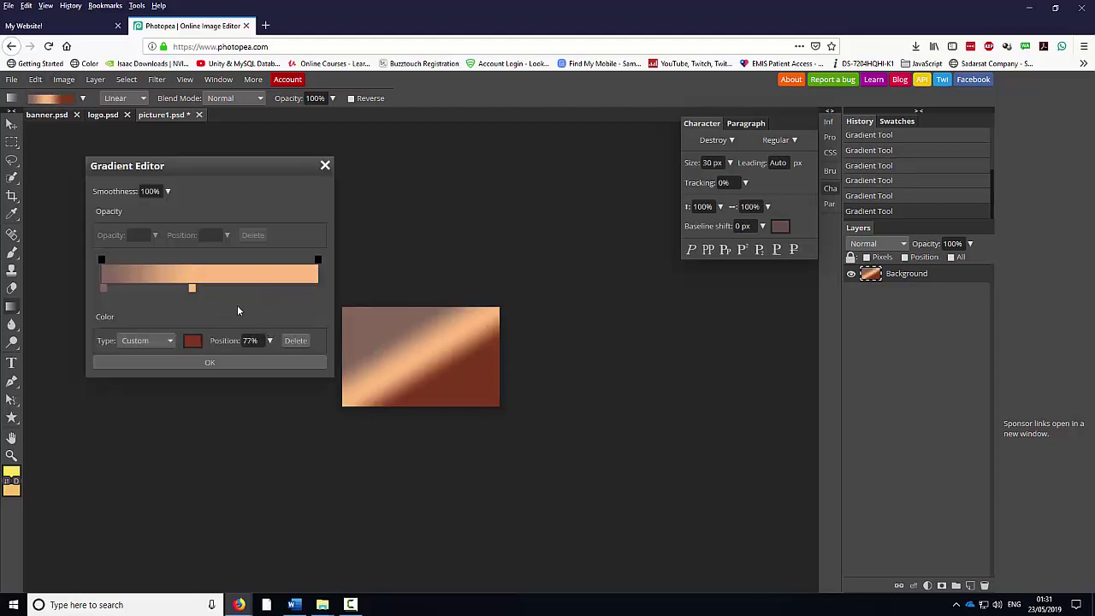
{"action": "left_click", "coordinate": [109, 289]}
{"action": "left_click_drag", "start_coordinate": [113, 289], "coordinate": [322, 289]}
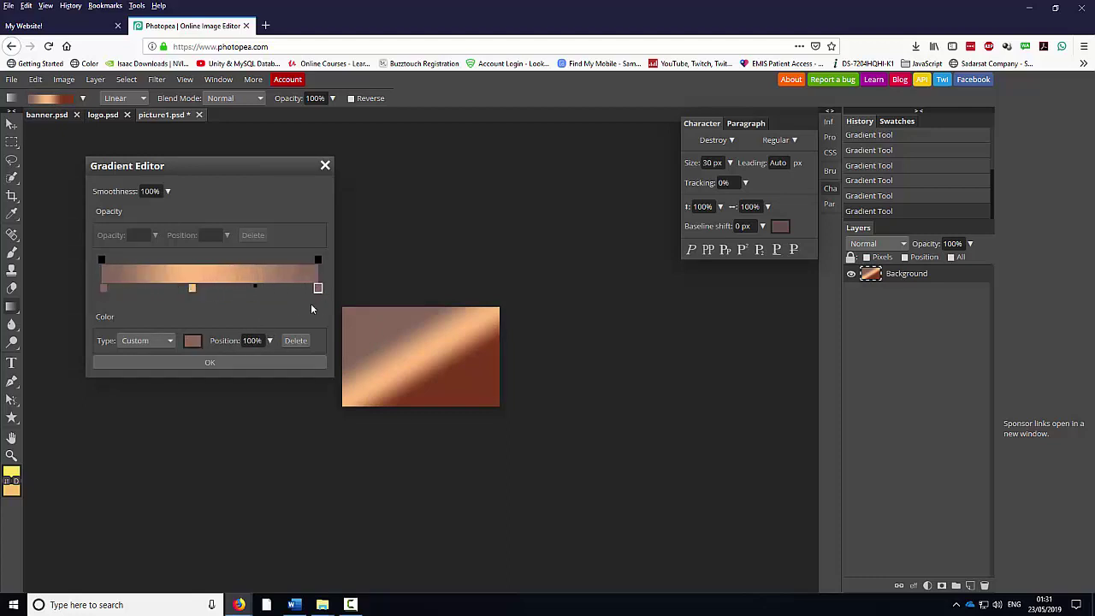
{"action": "left_click_drag", "start_coordinate": [192, 288], "coordinate": [211, 289]}
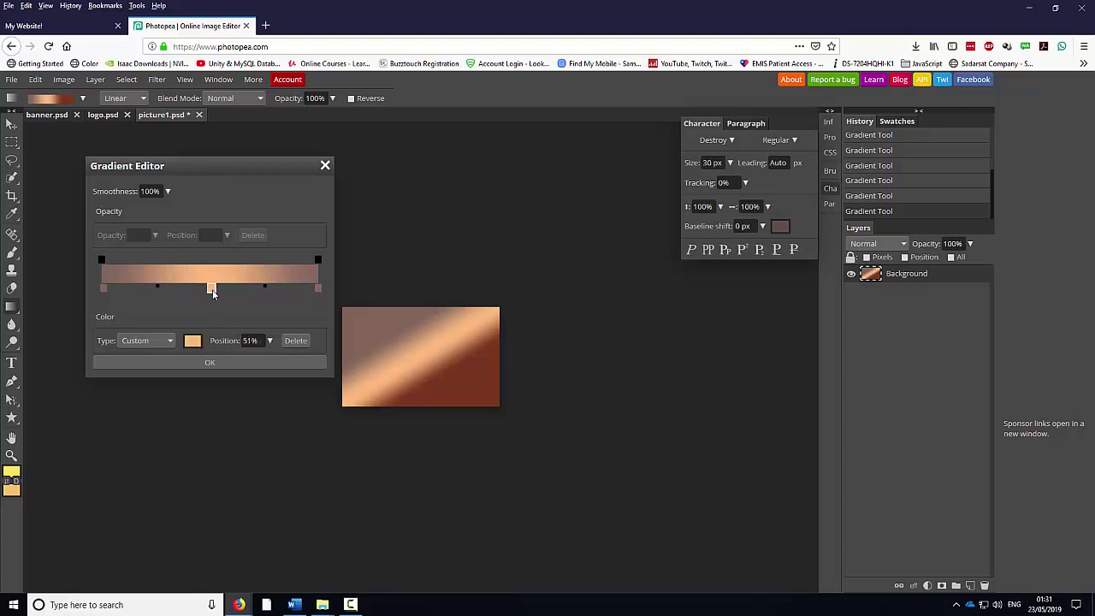
{"action": "left_click", "coordinate": [216, 363]}
{"action": "left_click_drag", "start_coordinate": [351, 360], "coordinate": [537, 381]}
{"action": "left_click_drag", "start_coordinate": [500, 312], "coordinate": [355, 379]}
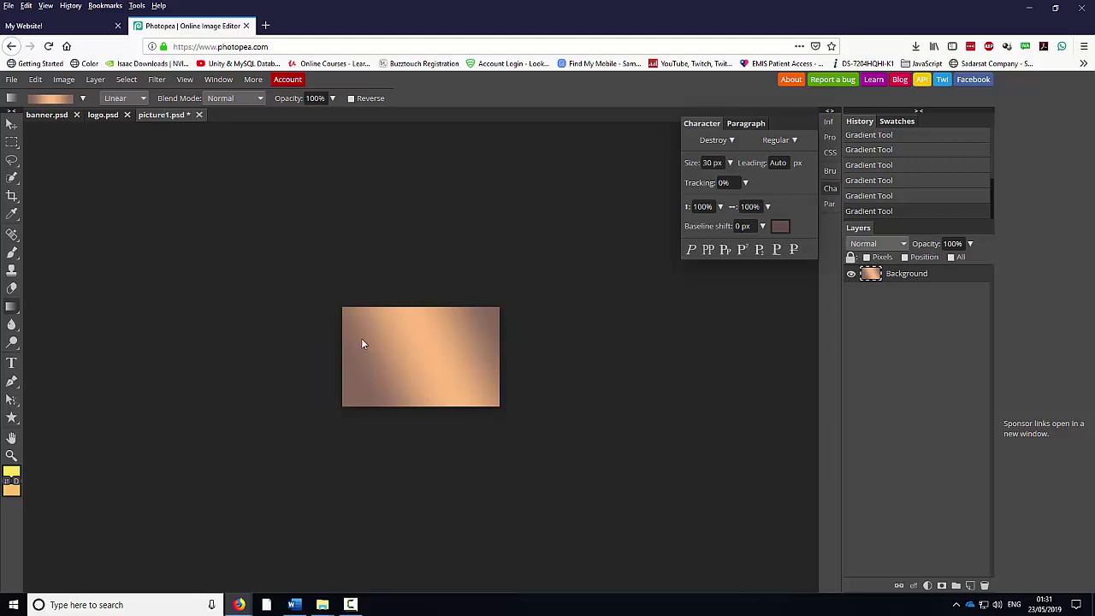
- Redraw a near-horizontal gradient, mauve on the left into broad peach, and select the Type tool
{"action": "left_click_drag", "start_coordinate": [455, 347], "coordinate": [477, 359]}
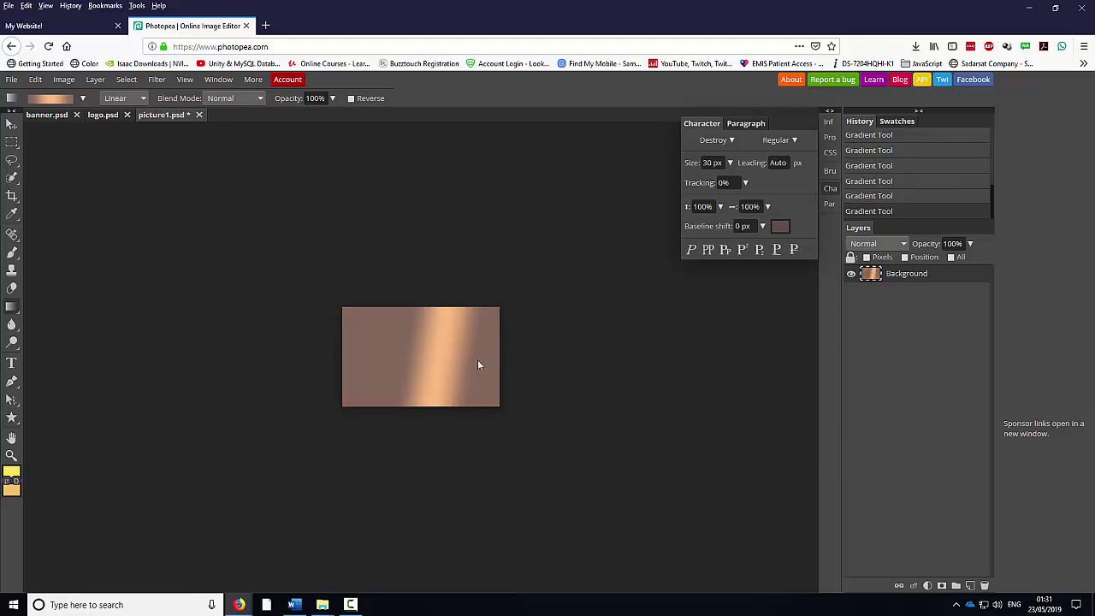
{"action": "left_click_drag", "start_coordinate": [288, 317], "coordinate": [499, 387]}
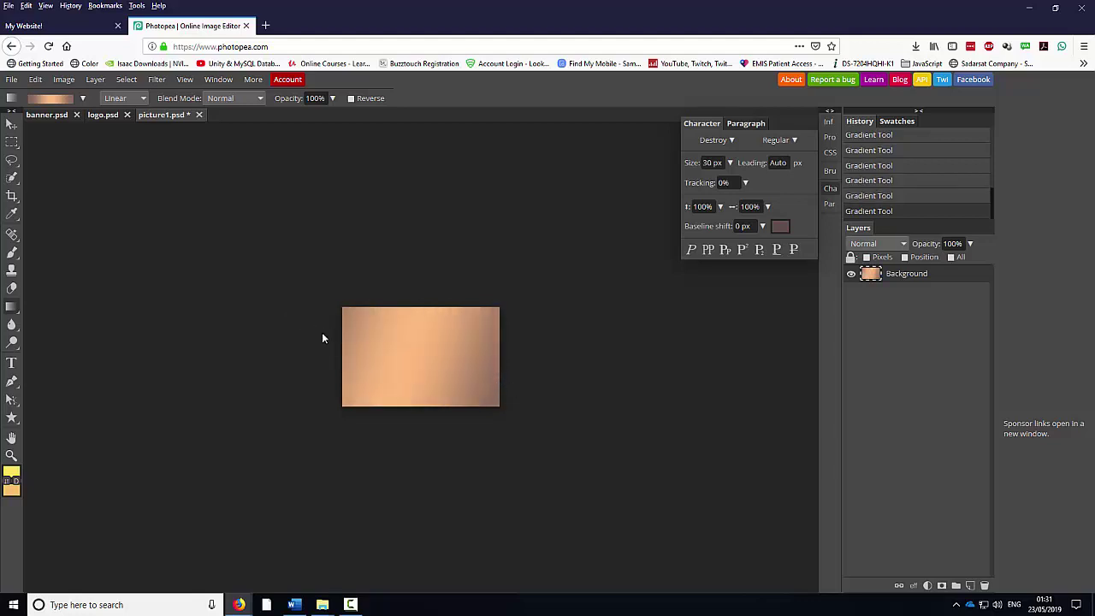
{"action": "left_click_drag", "start_coordinate": [444, 362], "coordinate": [442, 357]}
{"action": "left_click_drag", "start_coordinate": [348, 330], "coordinate": [512, 361]}
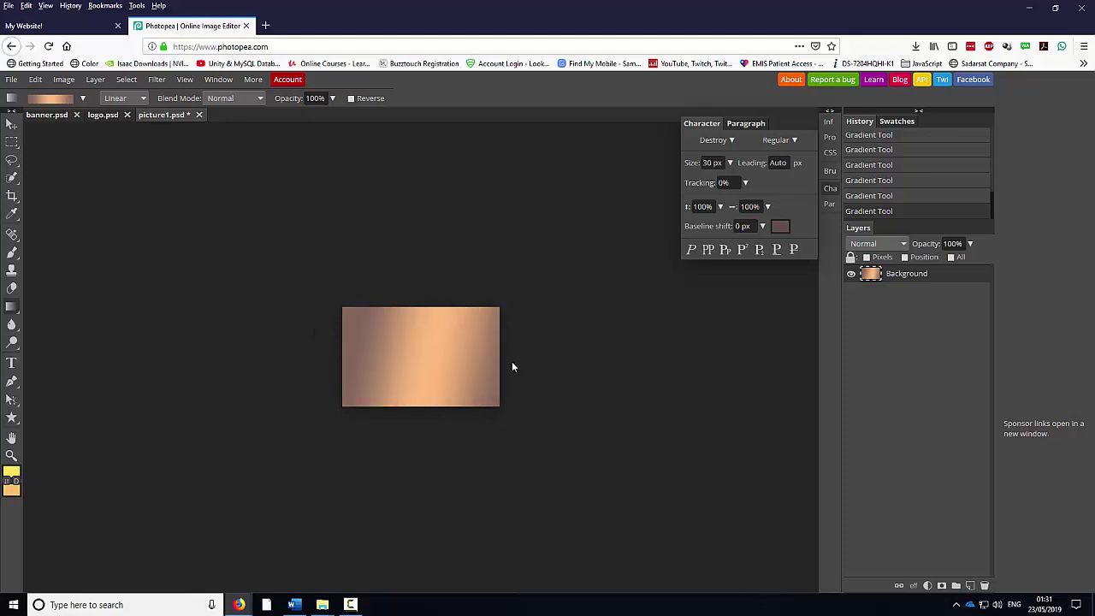
{"action": "left_click_drag", "start_coordinate": [390, 340], "coordinate": [541, 378]}
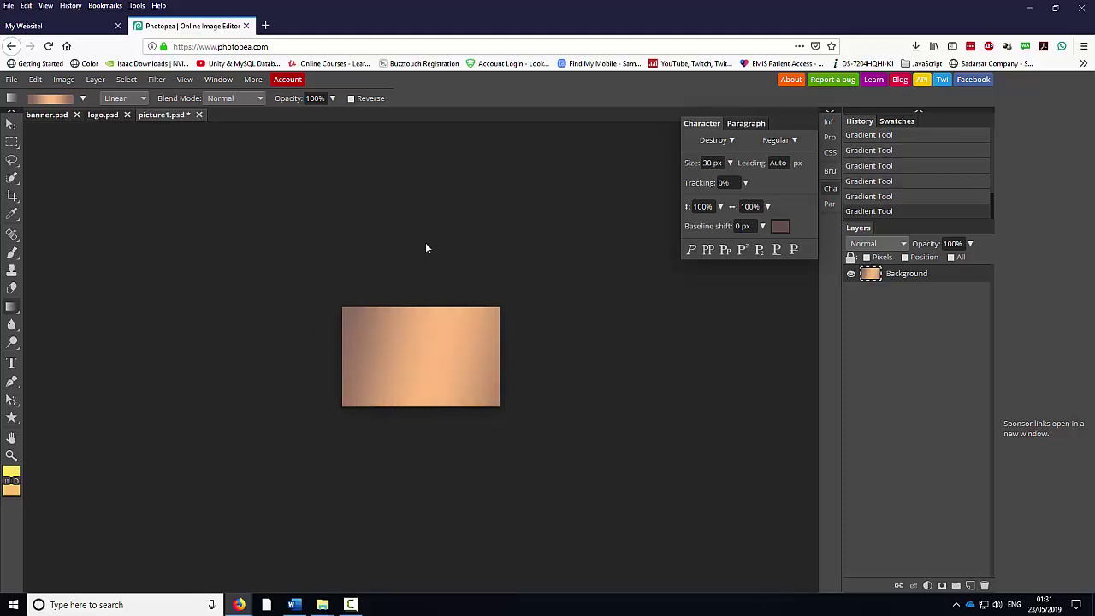
{"action": "left_click", "coordinate": [11, 366]}
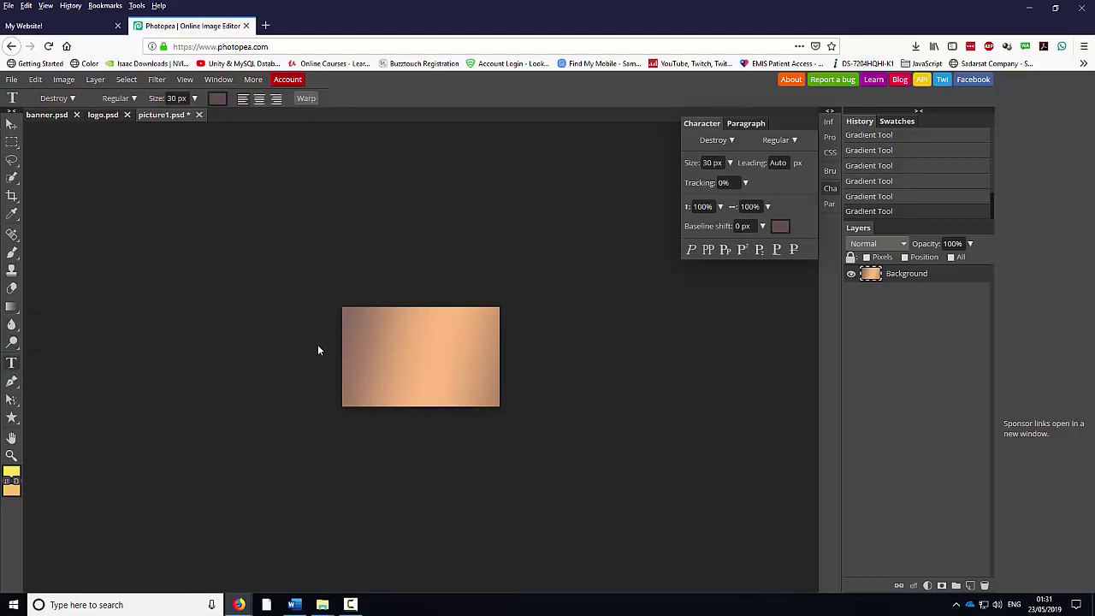
- Type 'option 1' on the gradient and commit it as the Option 1 text layer
{"action": "left_click", "coordinate": [386, 359]}
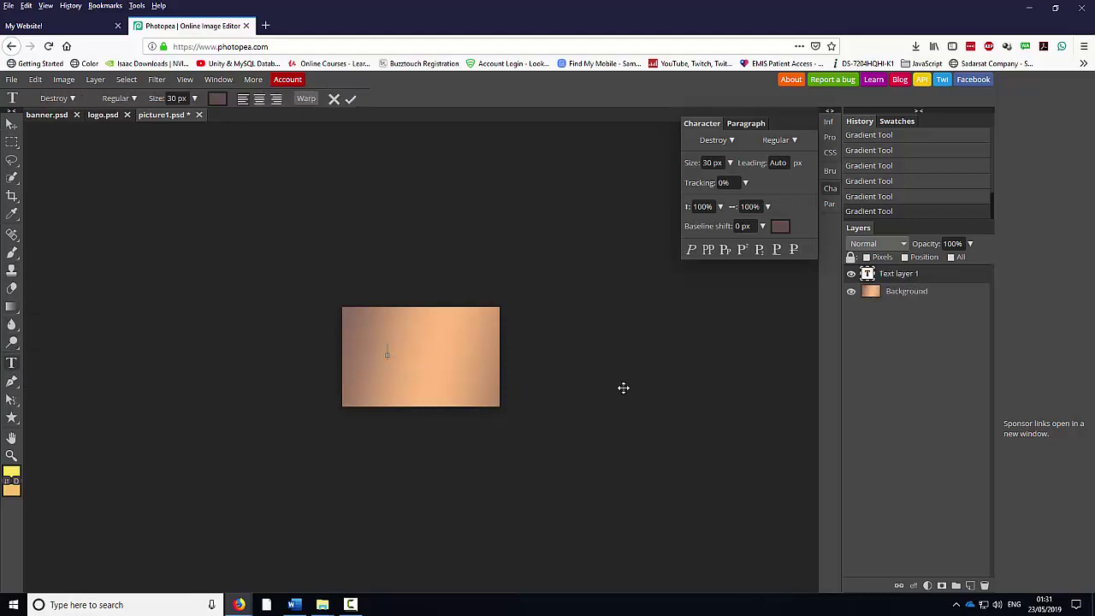
{"action": "type", "text": "option 1"}
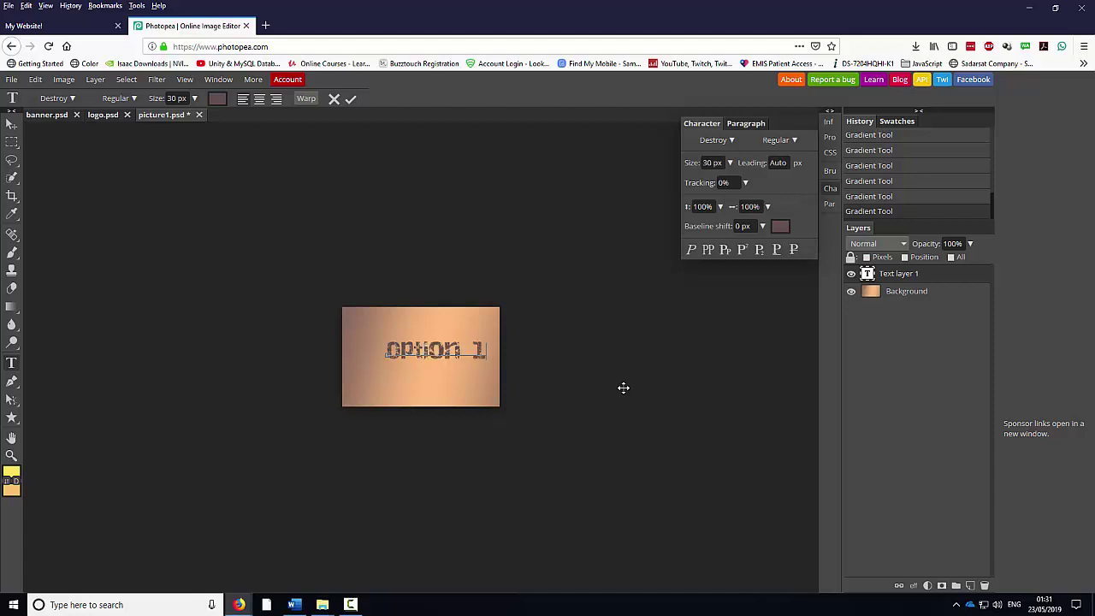
{"action": "right_click", "coordinate": [10, 193]}
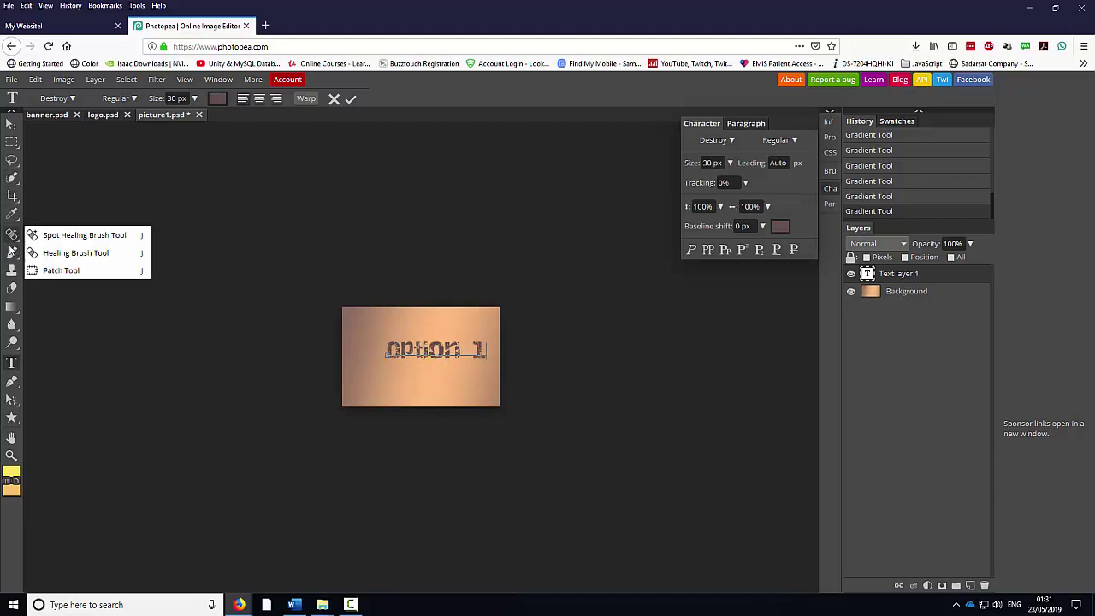
{"action": "left_click", "coordinate": [78, 351]}
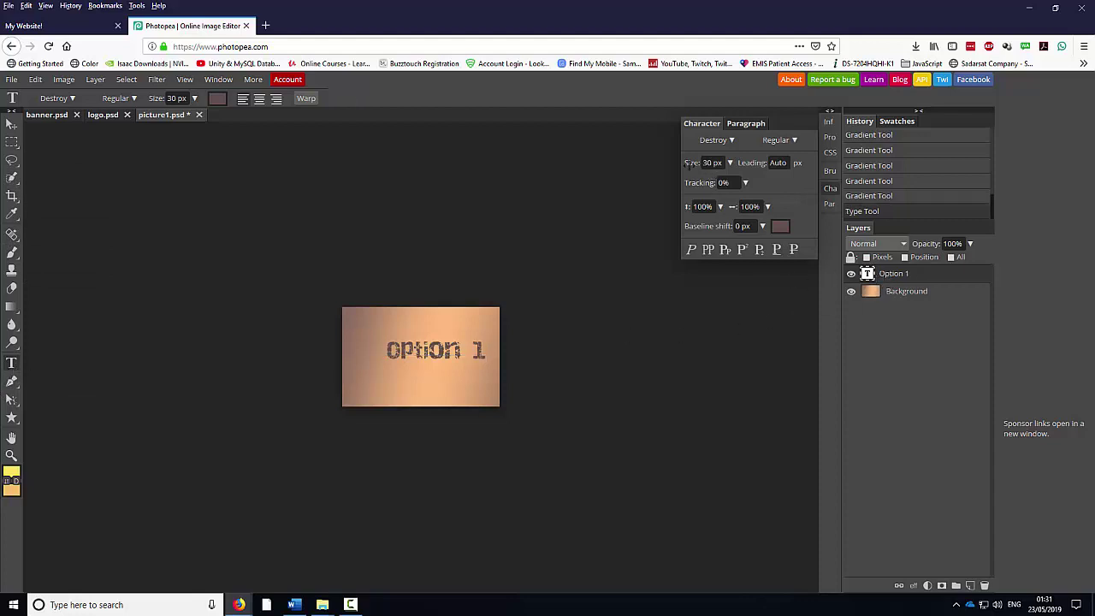
- Set the Option 1 text to the Devonshire font at 83 px
{"action": "mouse_move", "coordinate": [690, 163]}
{"action": "left_mouse_down"}
{"action": "mouse_move", "coordinate": [671, 164]}
{"action": "mouse_move", "coordinate": [697, 165]}
{"action": "mouse_move", "coordinate": [681, 166]}
{"action": "left_mouse_up"}
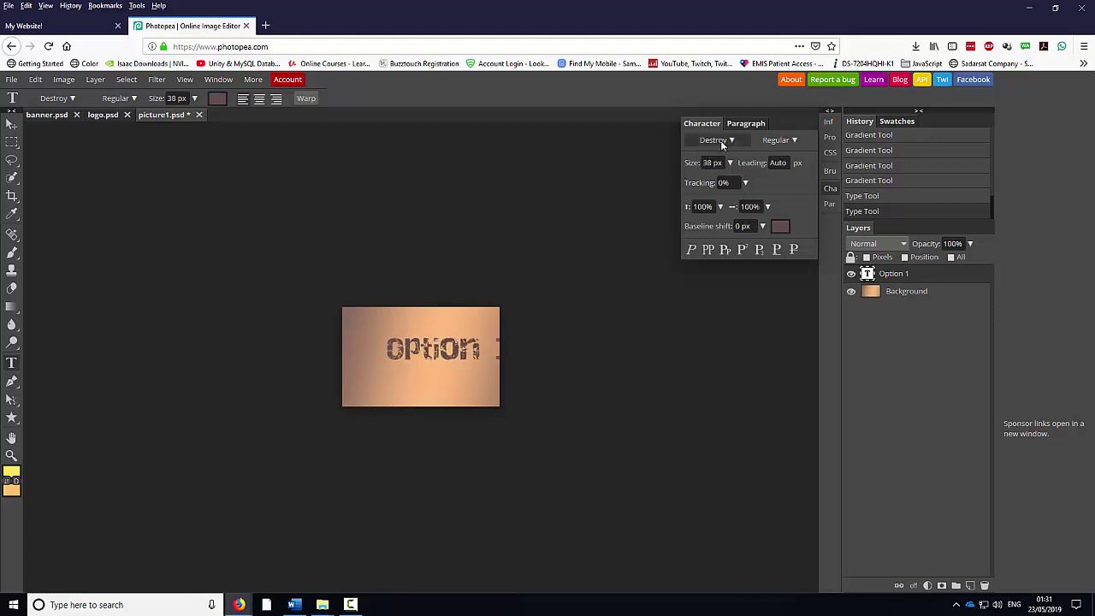
{"action": "left_click", "coordinate": [722, 140]}
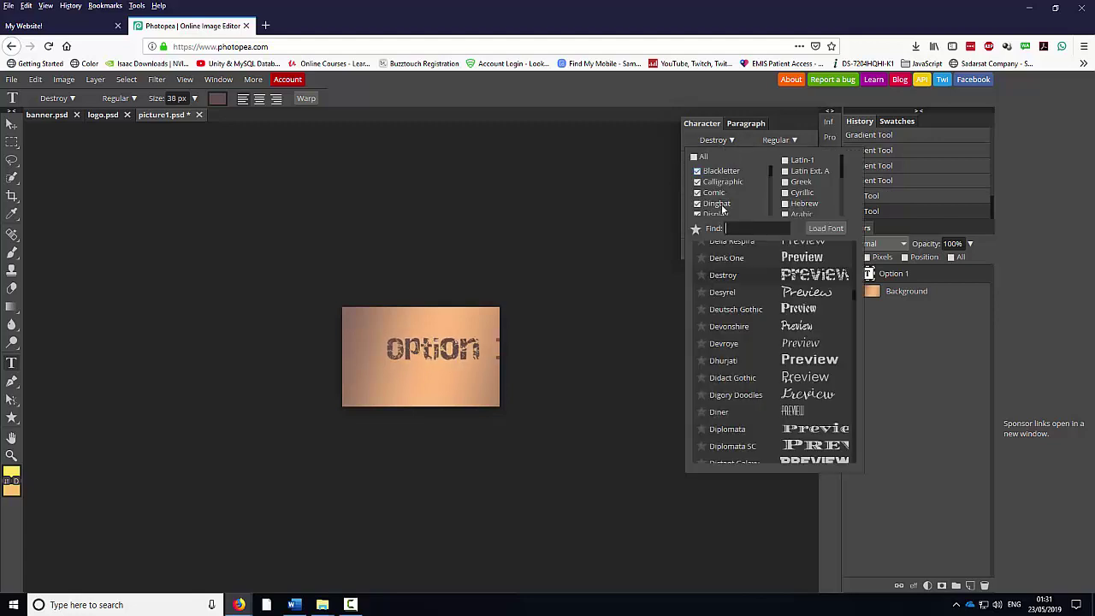
{"action": "left_click", "coordinate": [803, 334]}
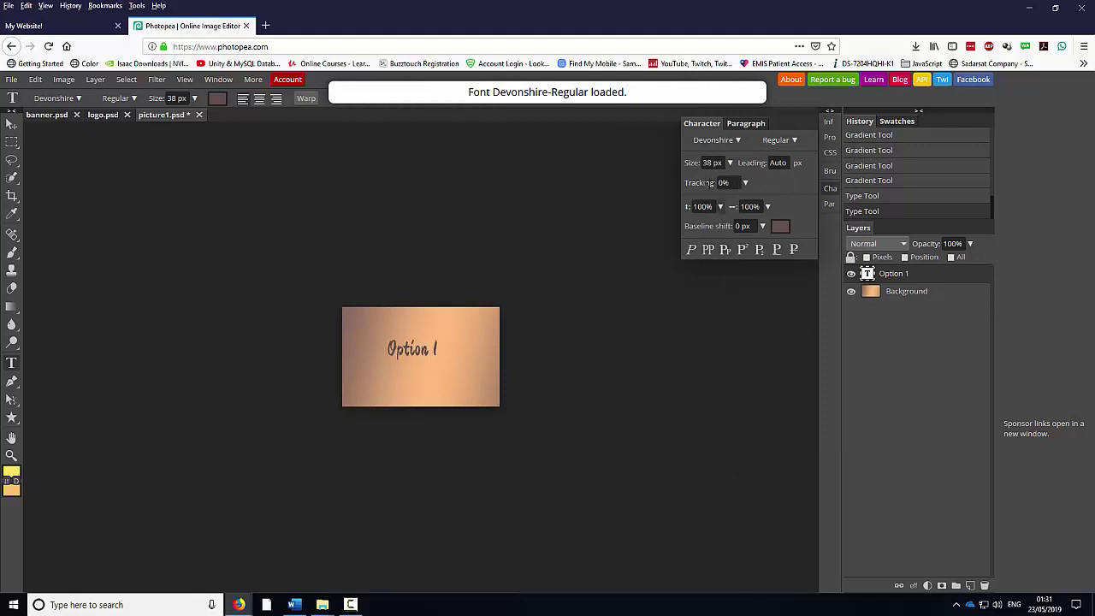
{"action": "left_click_drag", "start_coordinate": [690, 163], "coordinate": [700, 171]}
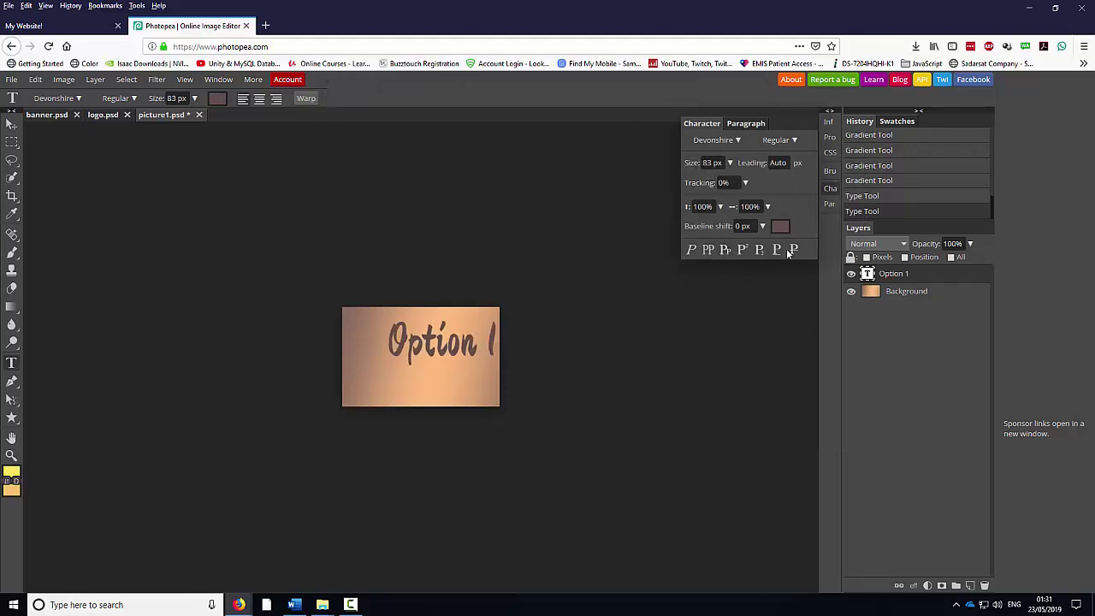
- Colour the text dark brown 463732 and move it to the centre of the image
{"action": "left_click", "coordinate": [777, 228]}
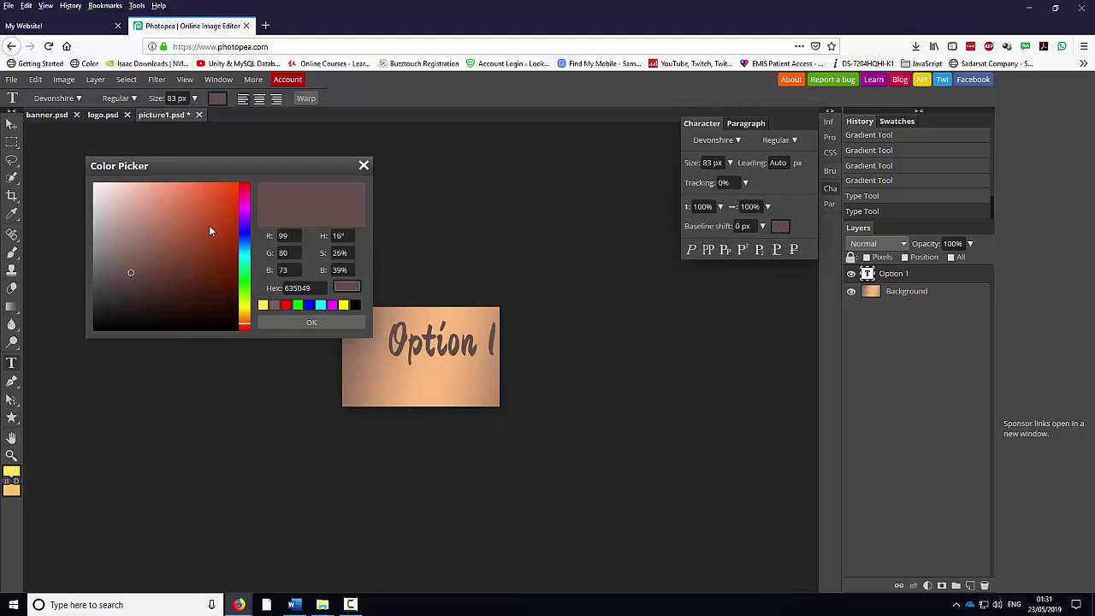
{"action": "left_click", "coordinate": [135, 288]}
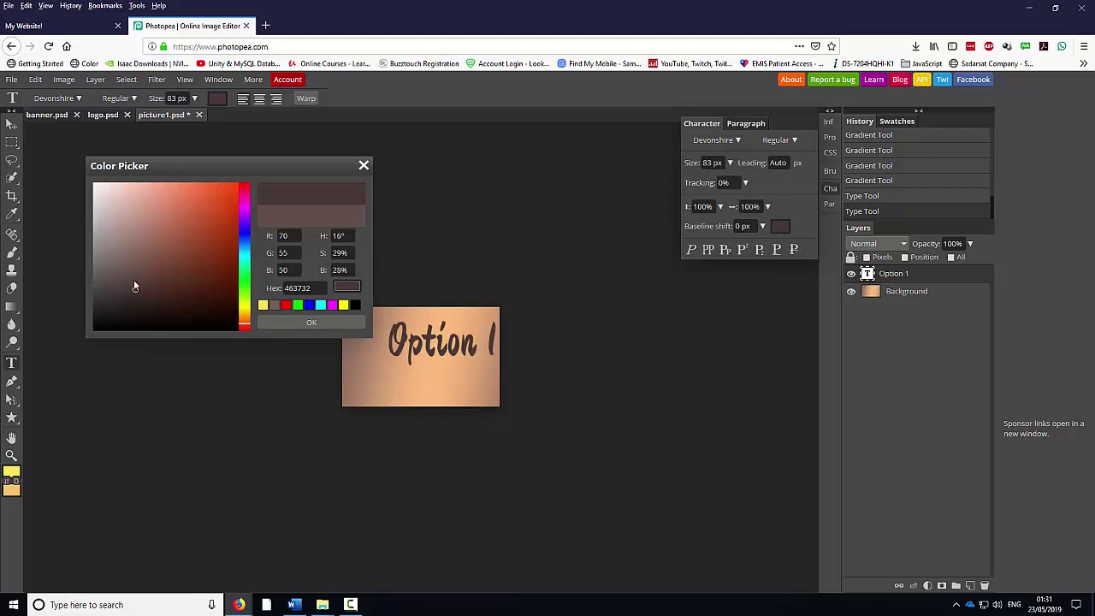
{"action": "left_click", "coordinate": [323, 321]}
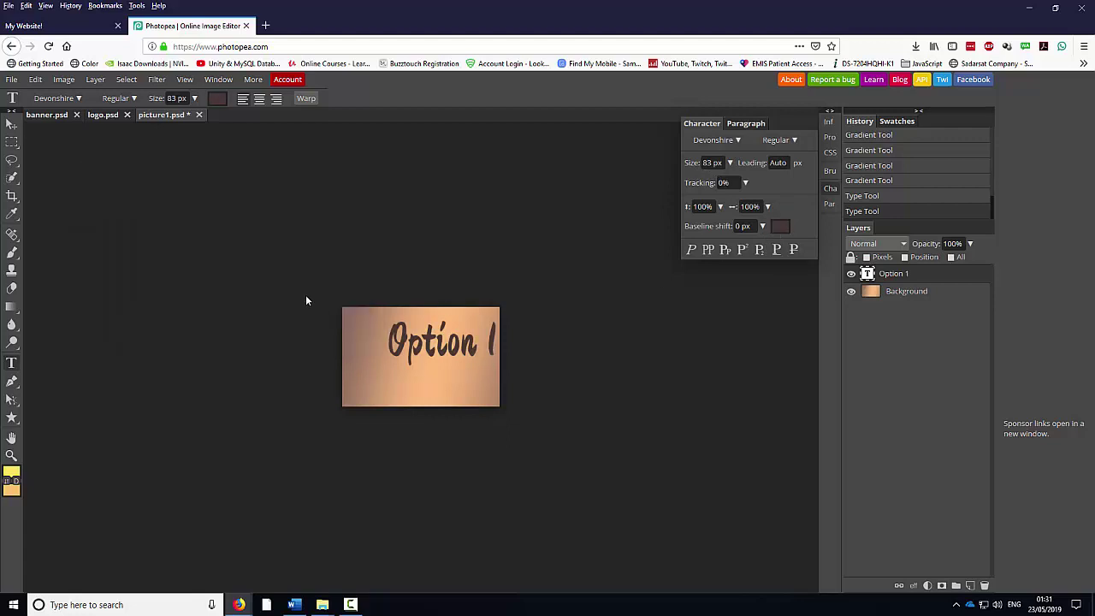
{"action": "left_click", "coordinate": [10, 125]}
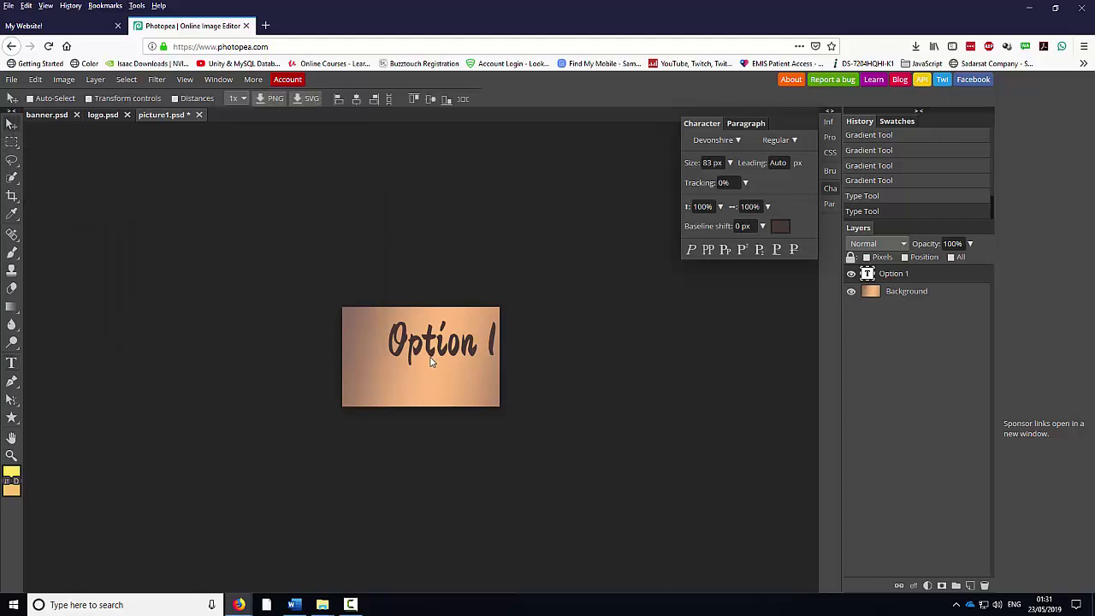
{"action": "left_click_drag", "start_coordinate": [431, 361], "coordinate": [411, 373]}
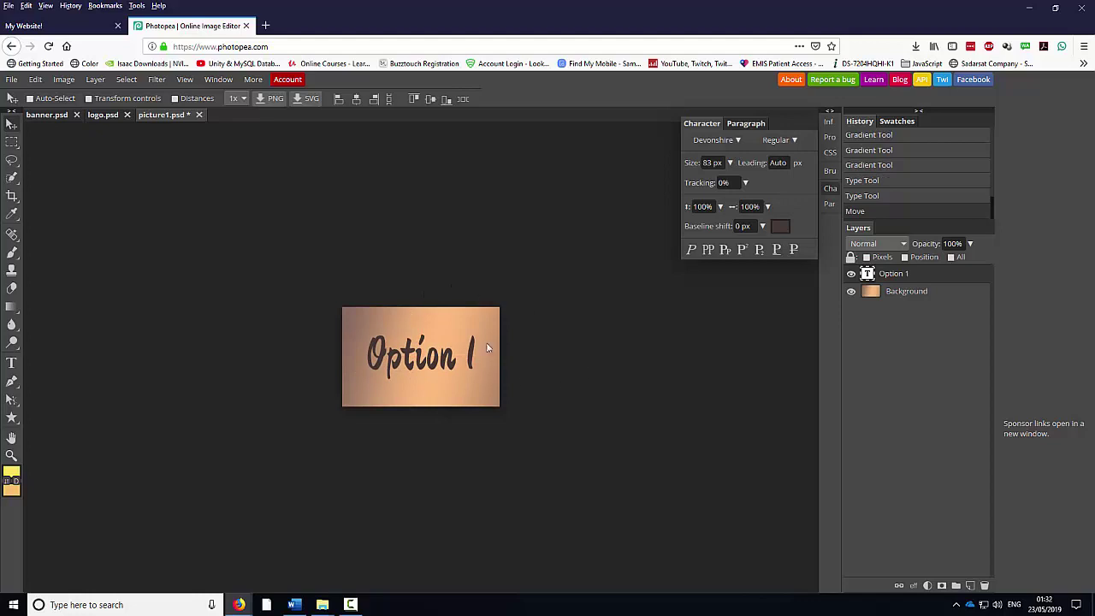
- Save the design as picture1.psd
{"action": "left_click", "coordinate": [12, 79]}
{"action": "left_click", "coordinate": [29, 229]}
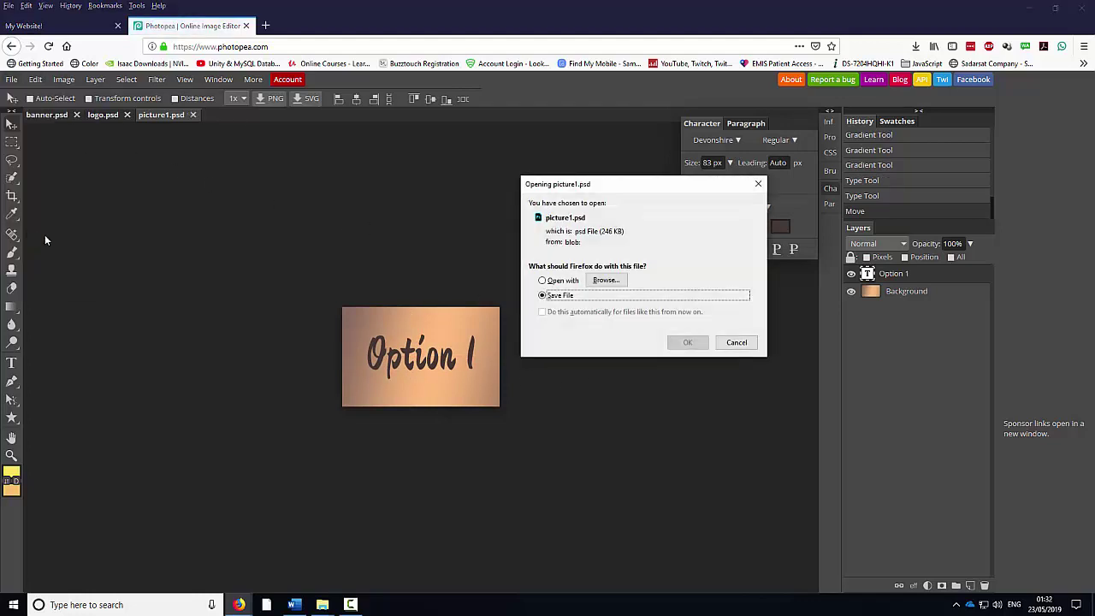
{"action": "left_click", "coordinate": [686, 343]}
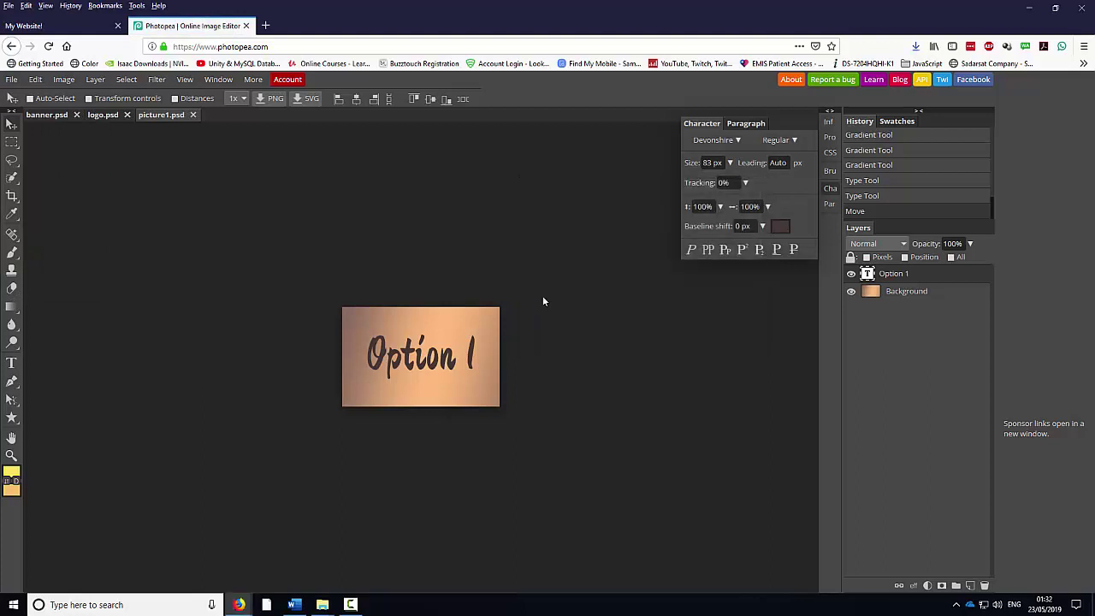
- Export the design as picture1.jpg at 276×175 and 100% quality
{"action": "left_click", "coordinate": [12, 78]}
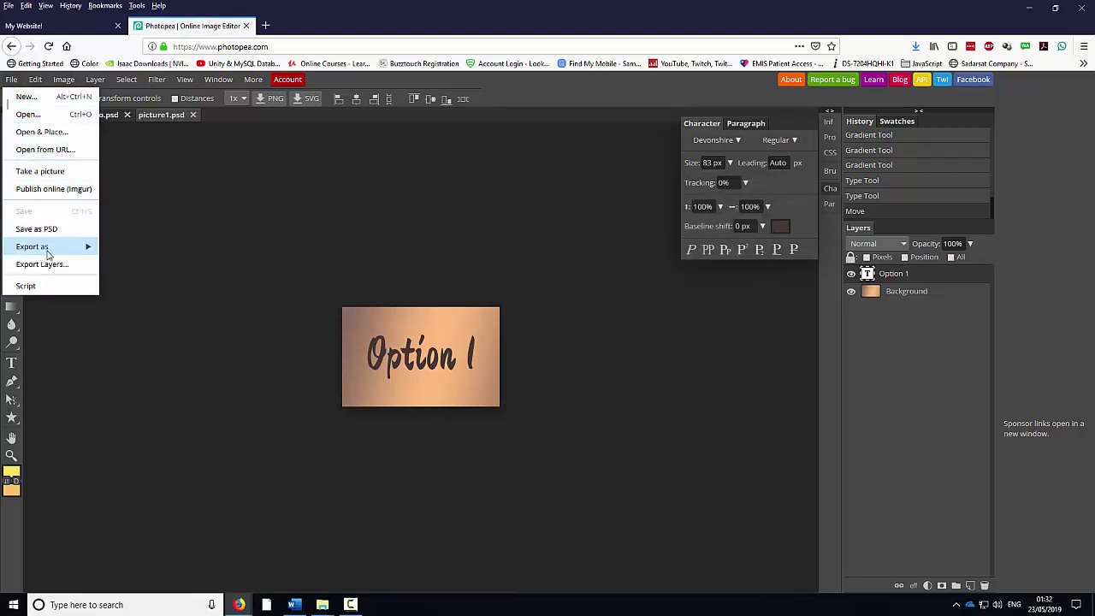
{"action": "mouse_move", "coordinate": [77, 248]}
{"action": "left_click", "coordinate": [120, 265]}
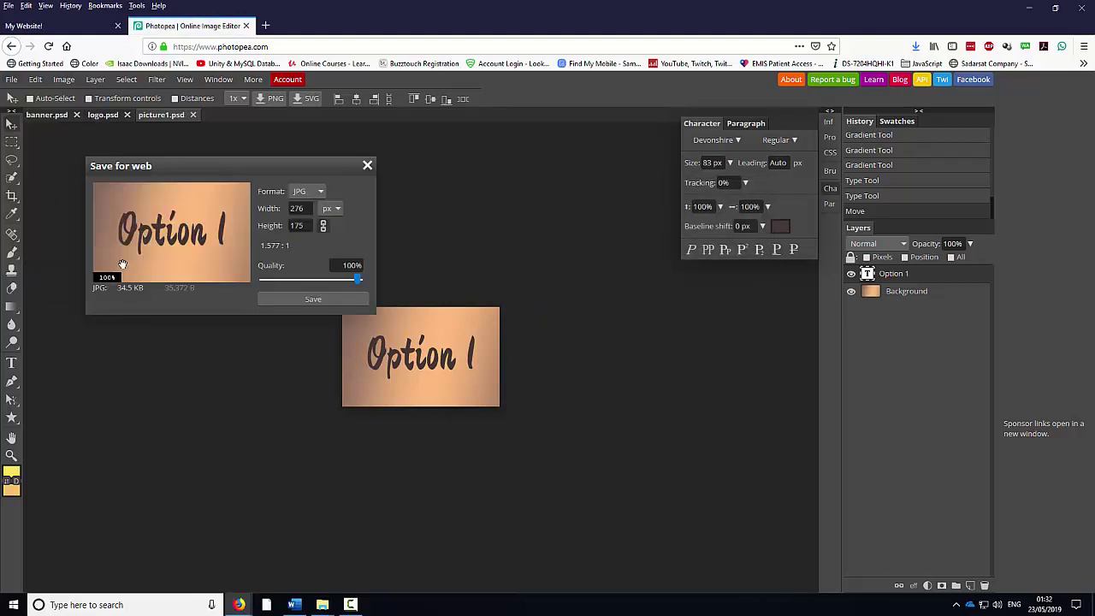
{"action": "left_click", "coordinate": [346, 301]}
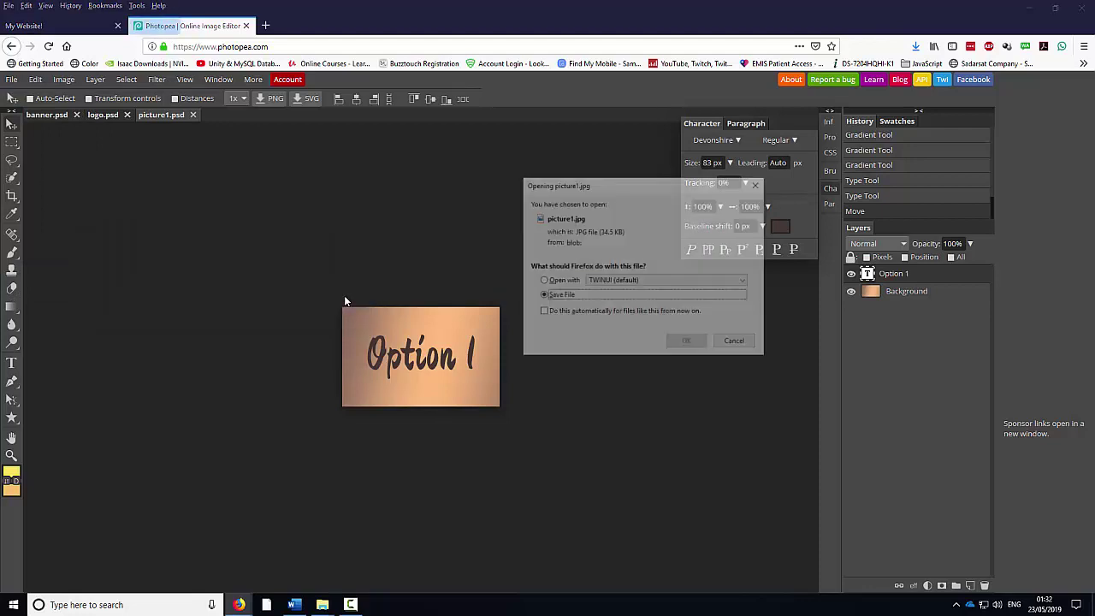
{"action": "left_click", "coordinate": [686, 340]}
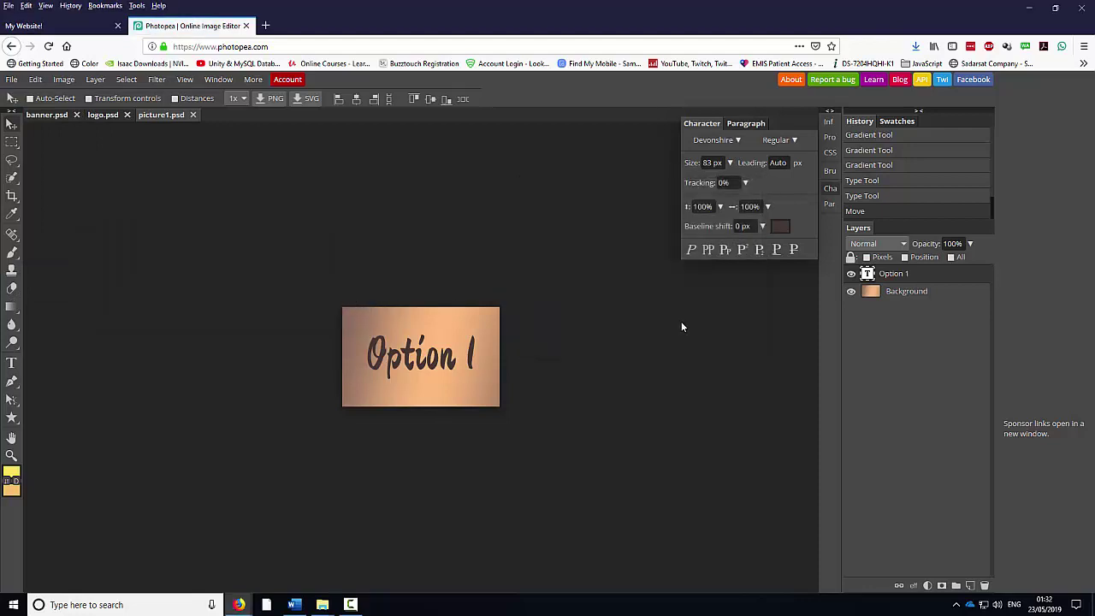
- Cut the downloaded picture1.jpg and picture1.psd from the Downloads folder
{"action": "left_click", "coordinate": [915, 46]}
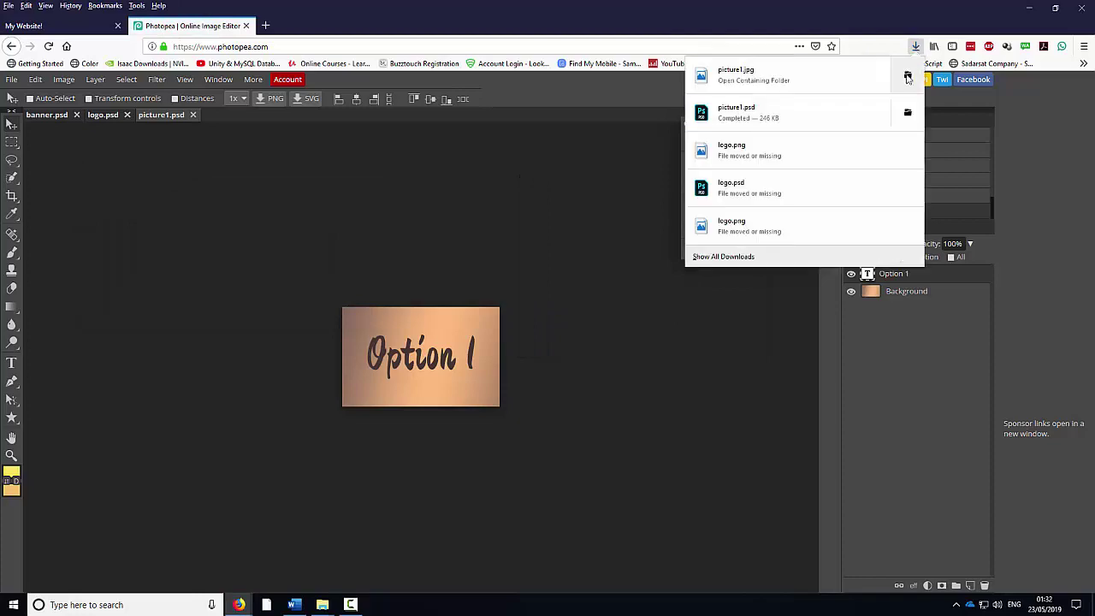
{"action": "left_click", "coordinate": [905, 78]}
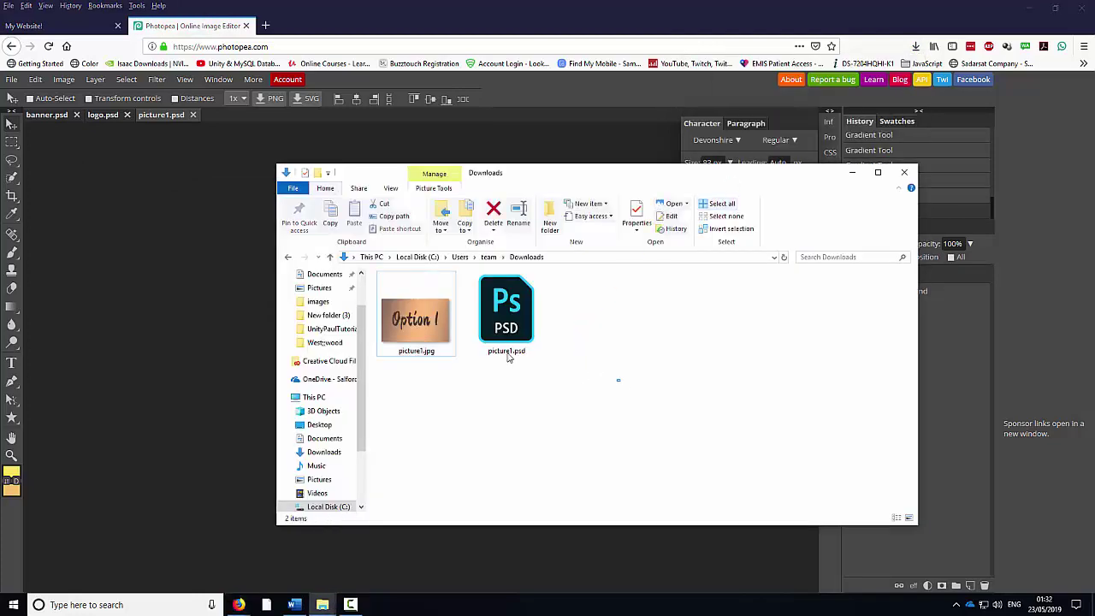
{"action": "left_click_drag", "start_coordinate": [620, 381], "coordinate": [370, 312]}
{"action": "right_click", "coordinate": [419, 322]}
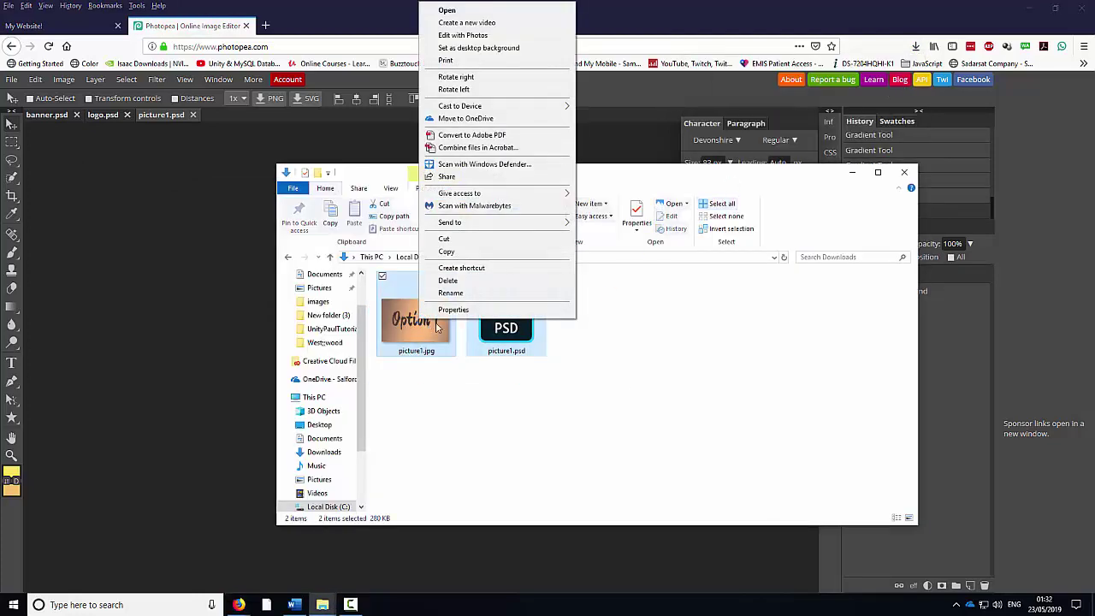
{"action": "left_click", "coordinate": [462, 239]}
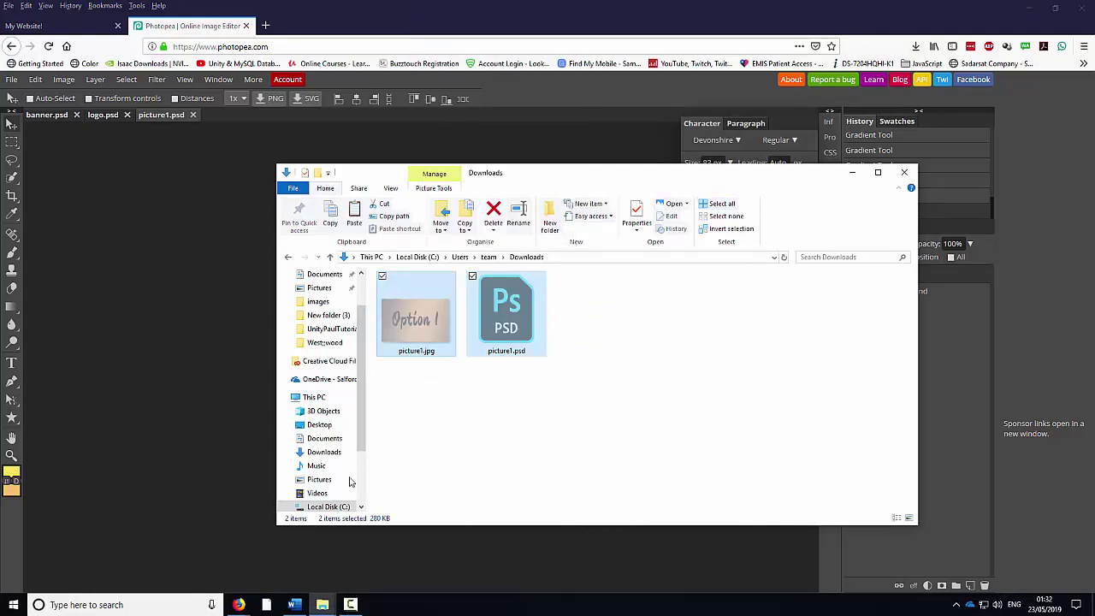
- Paste both files into the MyWebsite images folder, replacing the old picture1.jpg
{"action": "mouse_move", "coordinate": [319, 605]}
{"action": "left_click", "coordinate": [274, 554]}
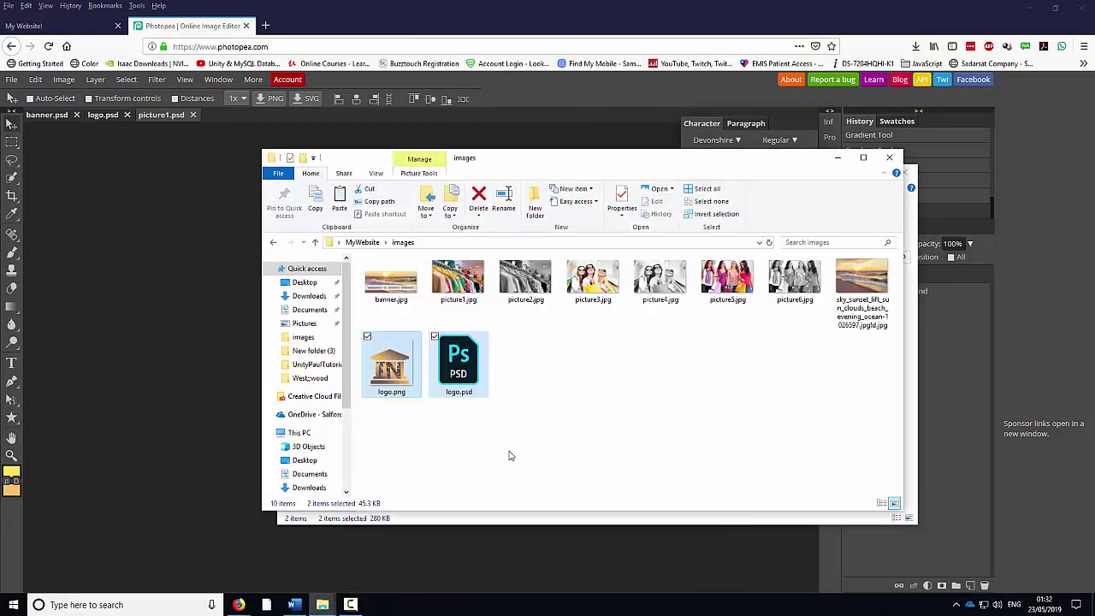
{"action": "right_click", "coordinate": [545, 448]}
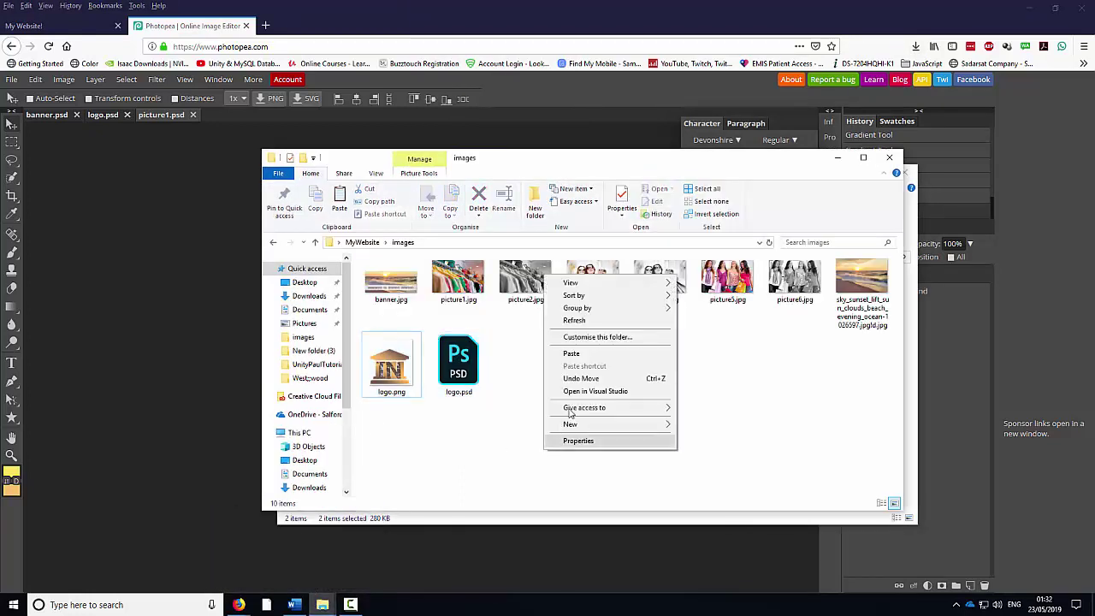
{"action": "left_click", "coordinate": [586, 353]}
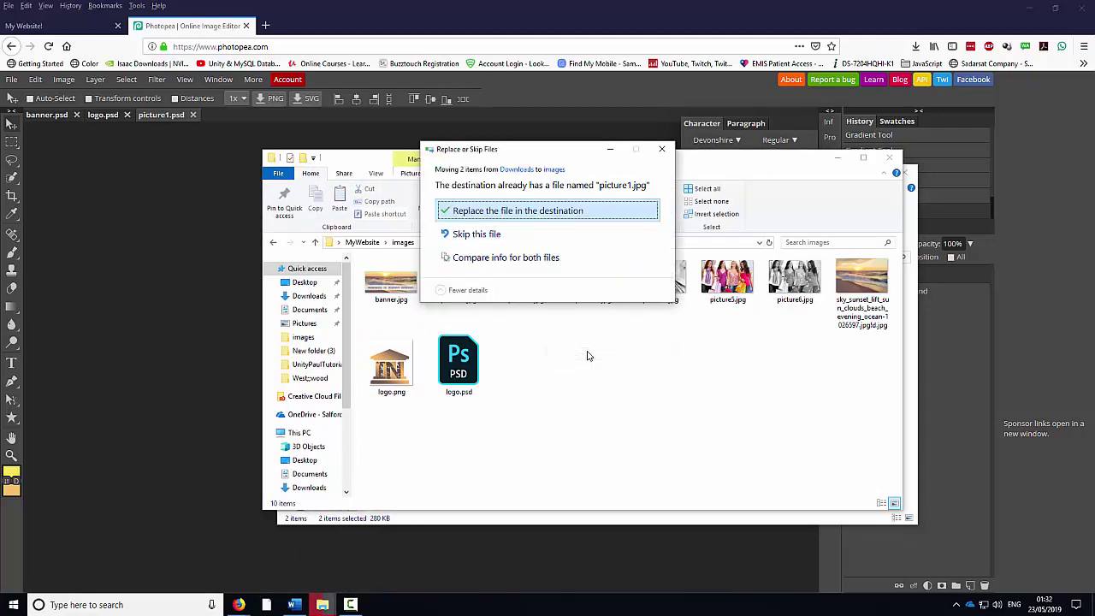
{"action": "left_click", "coordinate": [500, 213]}
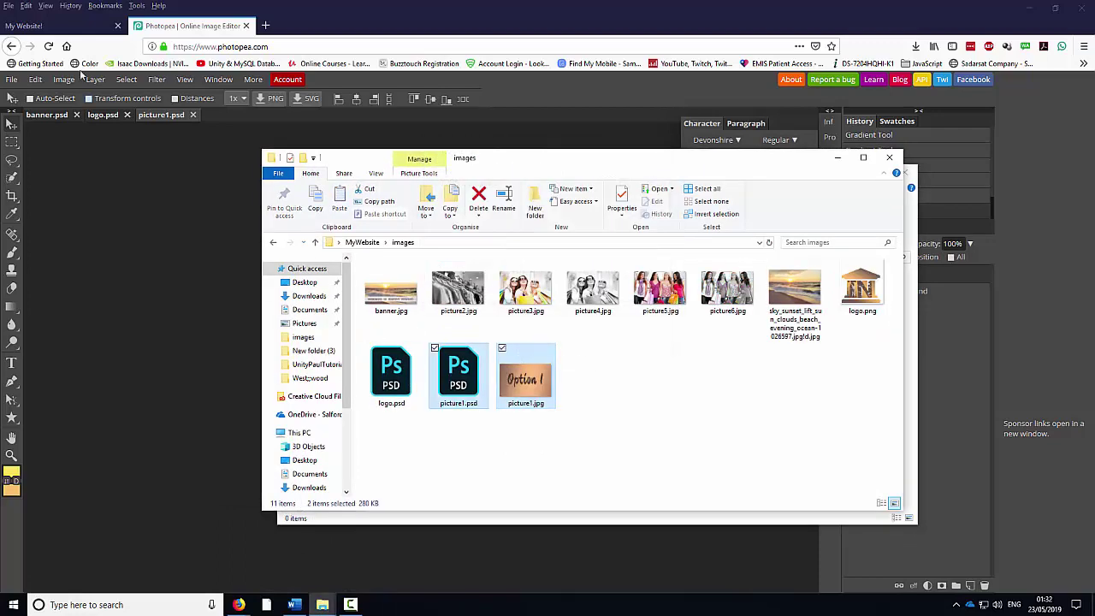
- Reload the My Website! page and scroll down to the new Option 1 gallery image
{"action": "left_click", "coordinate": [32, 25]}
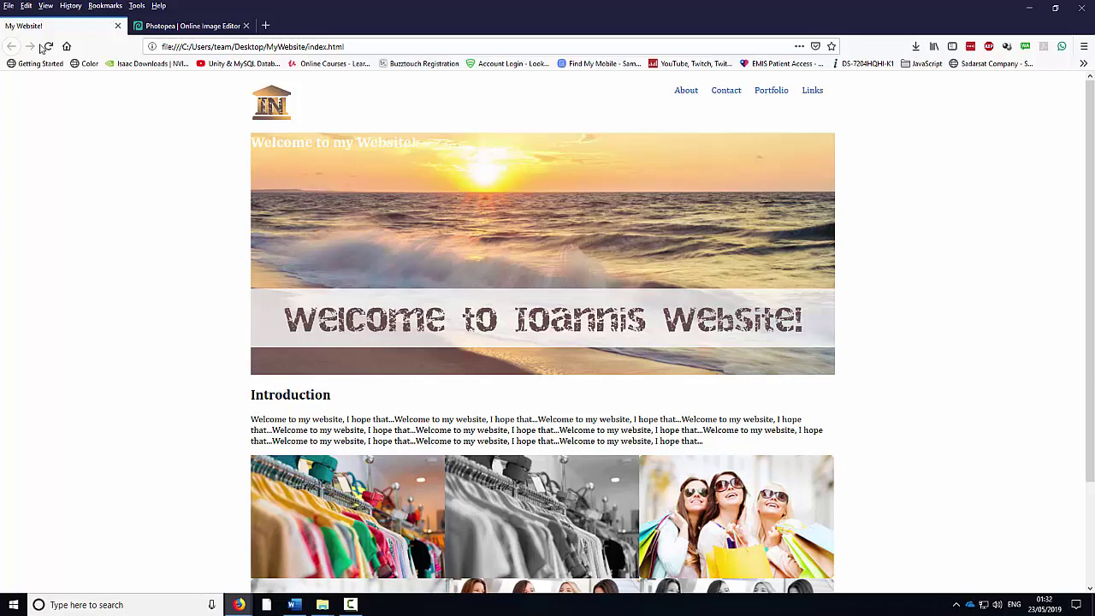
{"action": "left_click", "coordinate": [47, 46]}
{"action": "scroll", "coordinate": [409, 470], "scroll_direction": "down", "scroll_amount": 2}
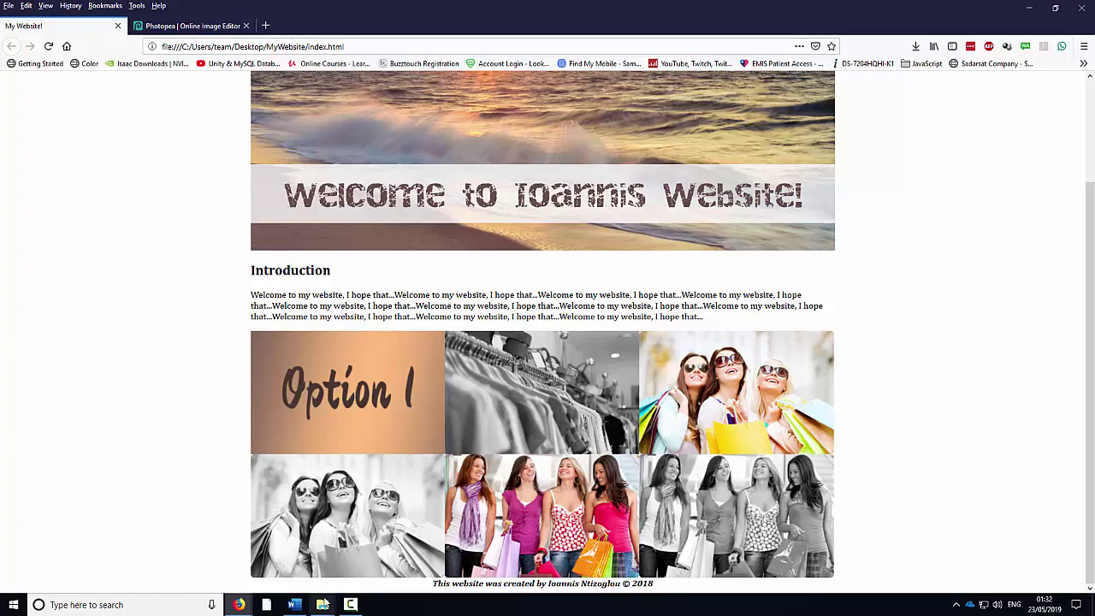
- Change the caption from 'Option 1' to 'Option 2' and nudge the text slightly left
{"action": "left_click", "coordinate": [185, 28]}
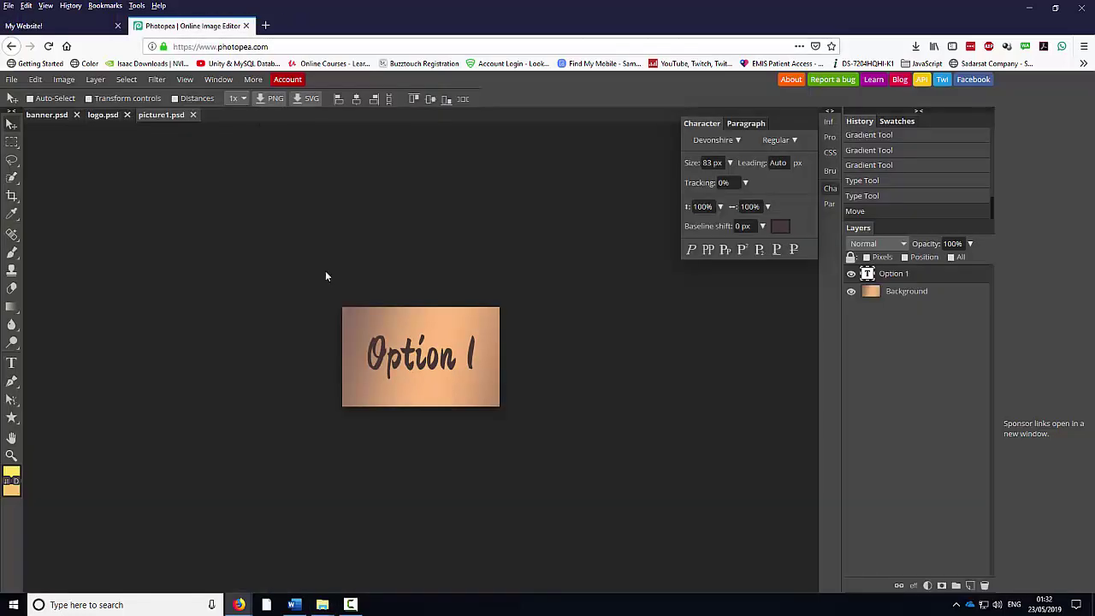
{"action": "double_click", "coordinate": [866, 273]}
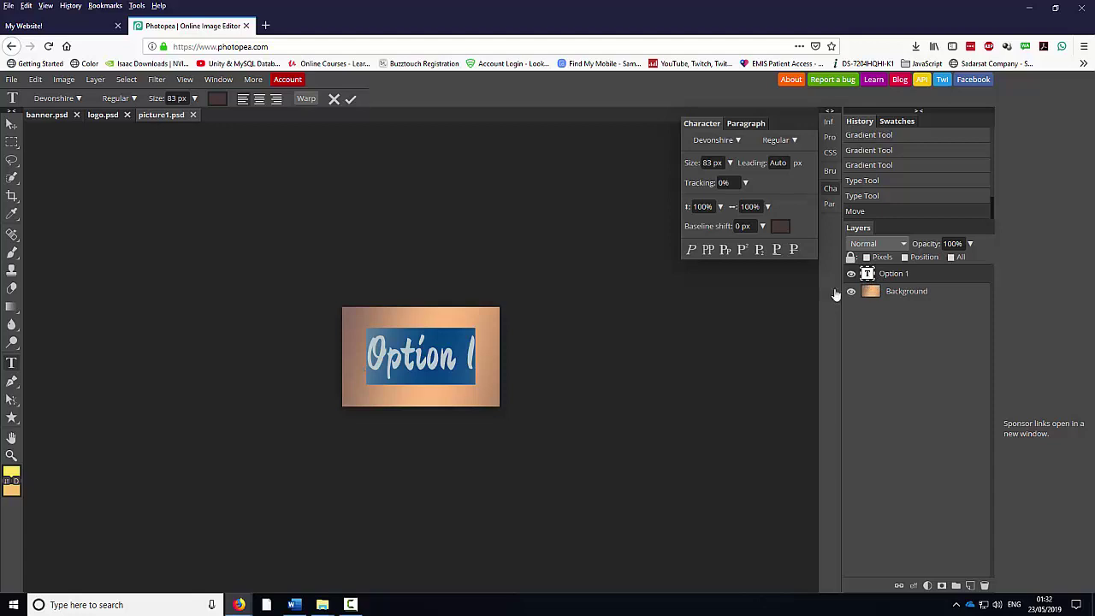
{"action": "left_click", "coordinate": [477, 385]}
{"action": "left_click_drag", "start_coordinate": [459, 359], "coordinate": [510, 362]}
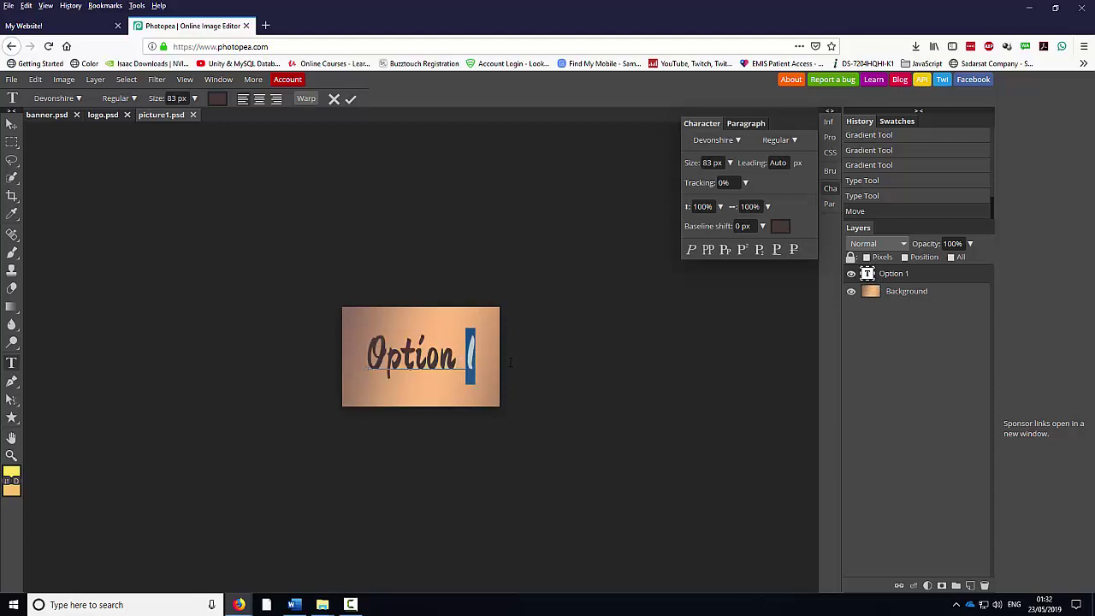
{"action": "type", "text": "2"}
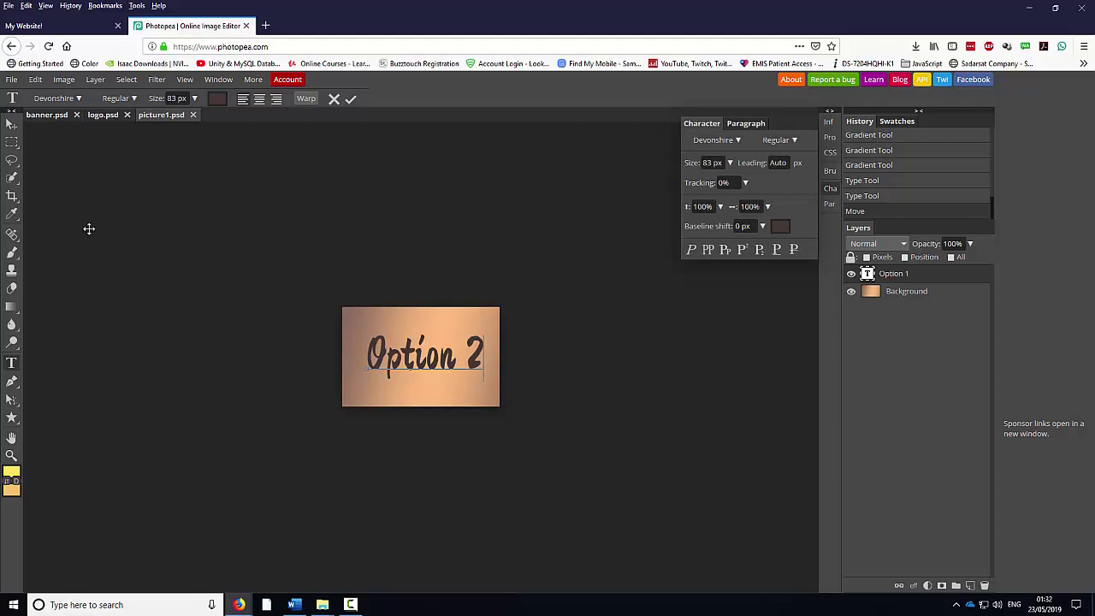
{"action": "left_click", "coordinate": [11, 125]}
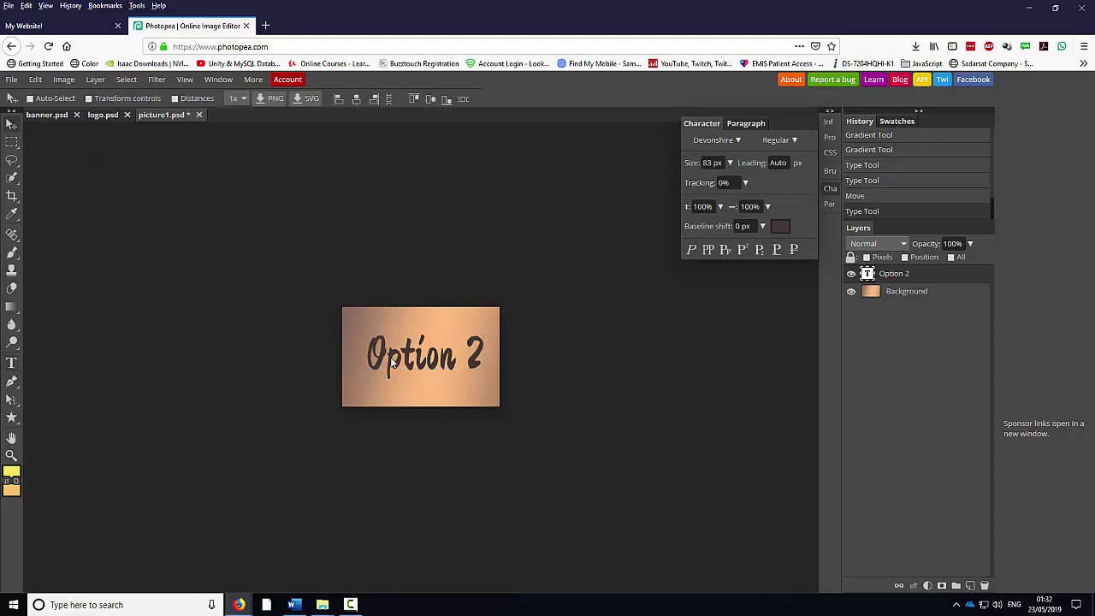
{"action": "left_click_drag", "start_coordinate": [394, 363], "coordinate": [389, 364]}
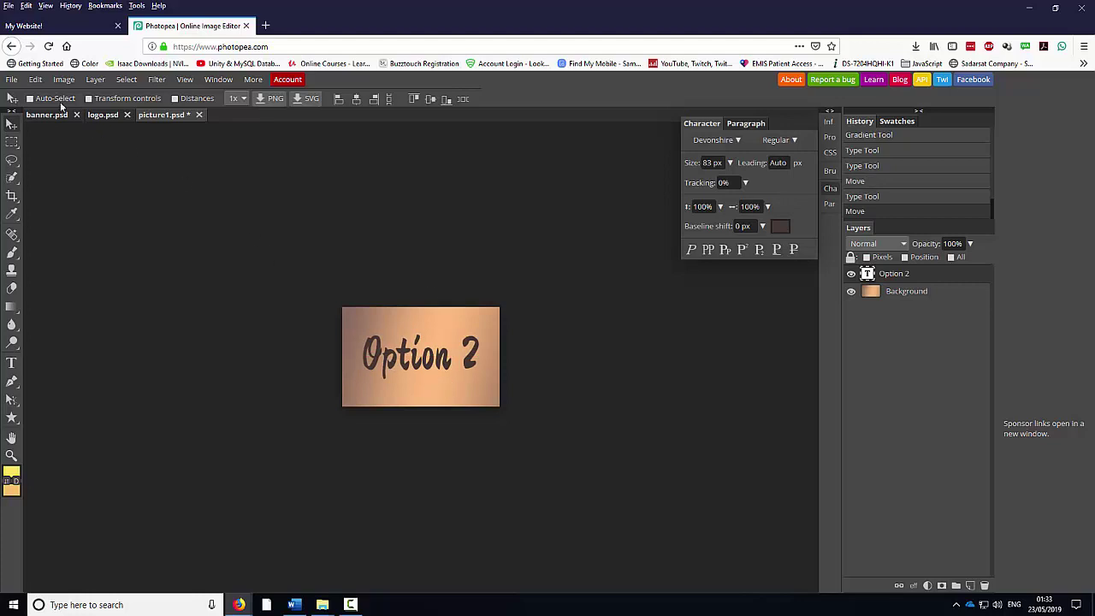
- Download the design as picture1.psd and a picture1.jpg export, then show recent downloads
{"action": "left_click", "coordinate": [12, 79]}
{"action": "left_click", "coordinate": [37, 229]}
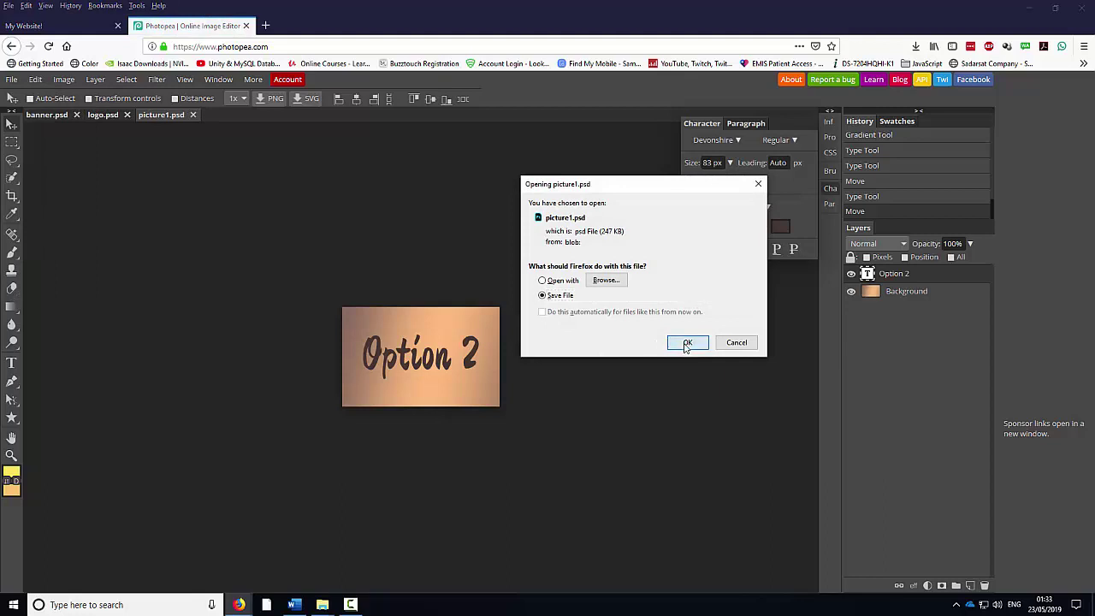
{"action": "left_click", "coordinate": [685, 349]}
{"action": "left_click", "coordinate": [12, 80]}
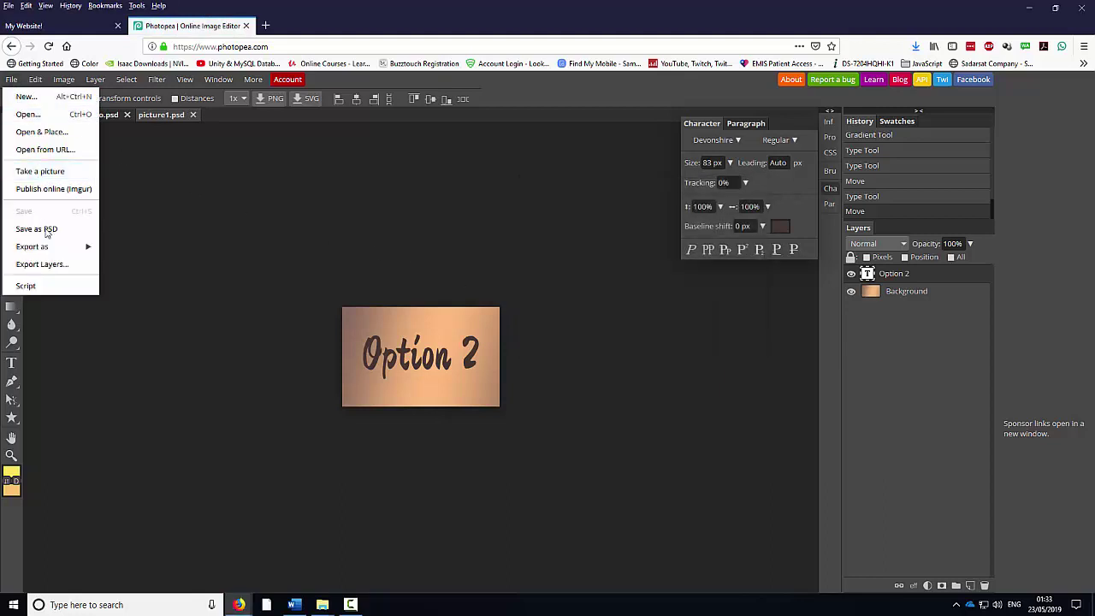
{"action": "mouse_move", "coordinate": [53, 248]}
{"action": "left_click", "coordinate": [122, 264]}
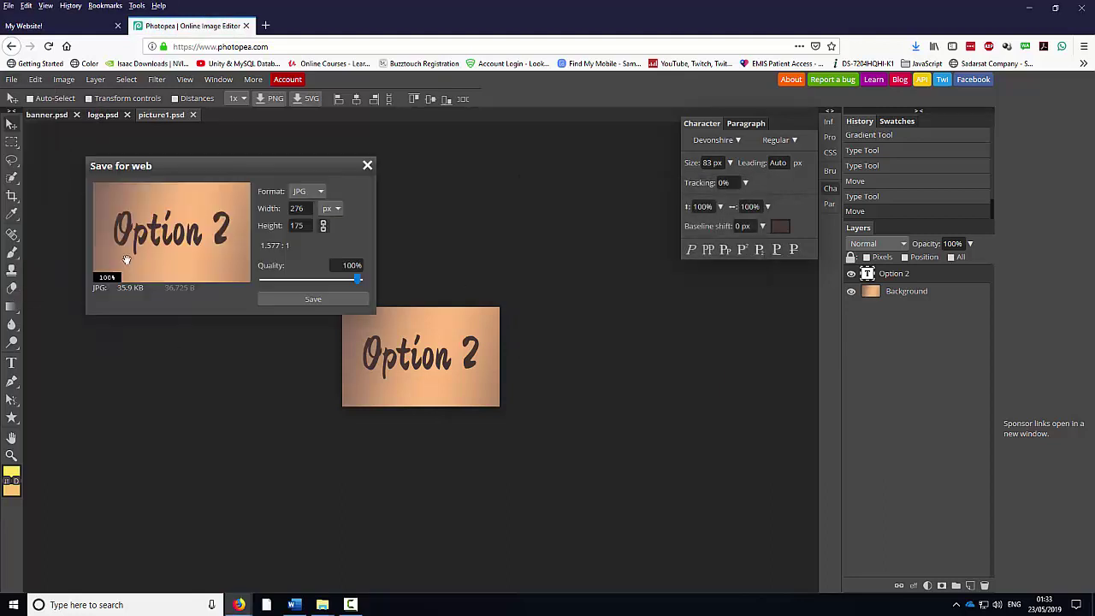
{"action": "left_click", "coordinate": [312, 300]}
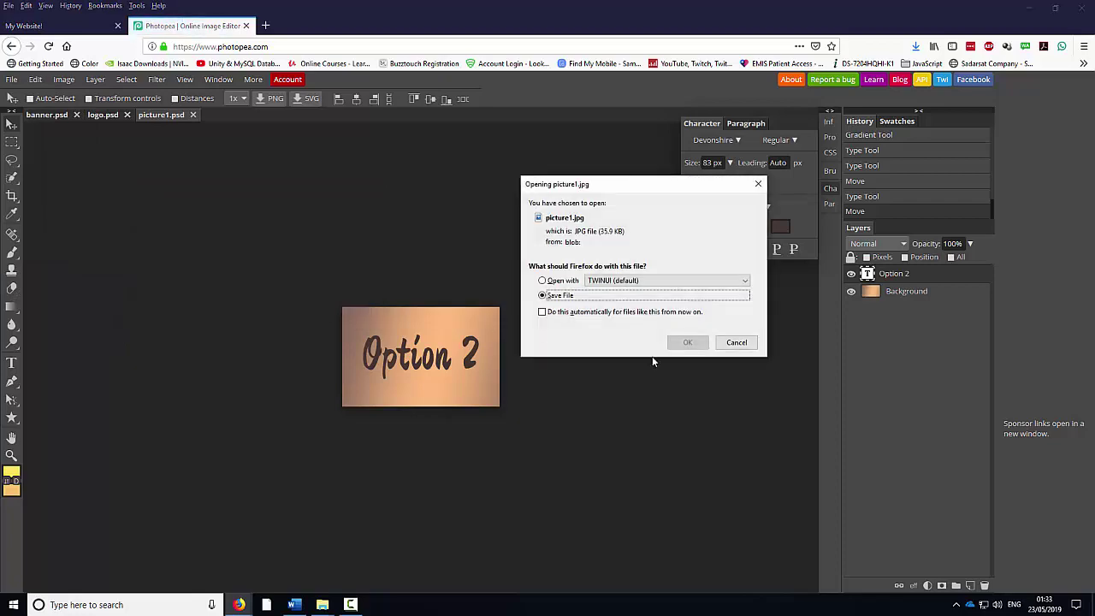
{"action": "left_click", "coordinate": [686, 342]}
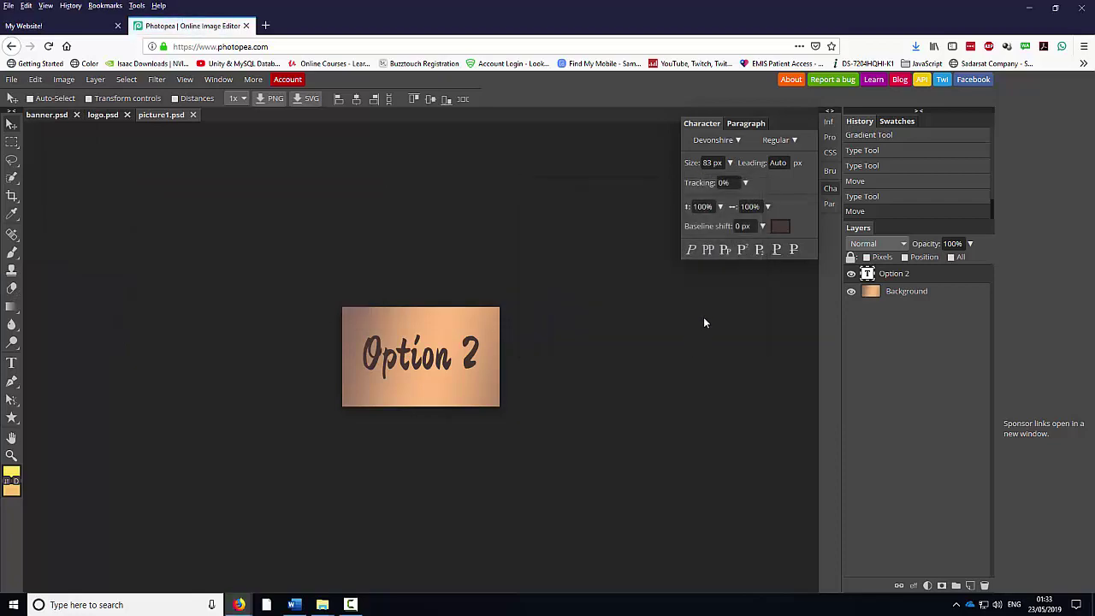
{"action": "left_click", "coordinate": [915, 47]}
- In Downloads, rename picture1.jpg and picture1.psd to picture2.jpg and picture2.psd
{"action": "left_click", "coordinate": [908, 78]}
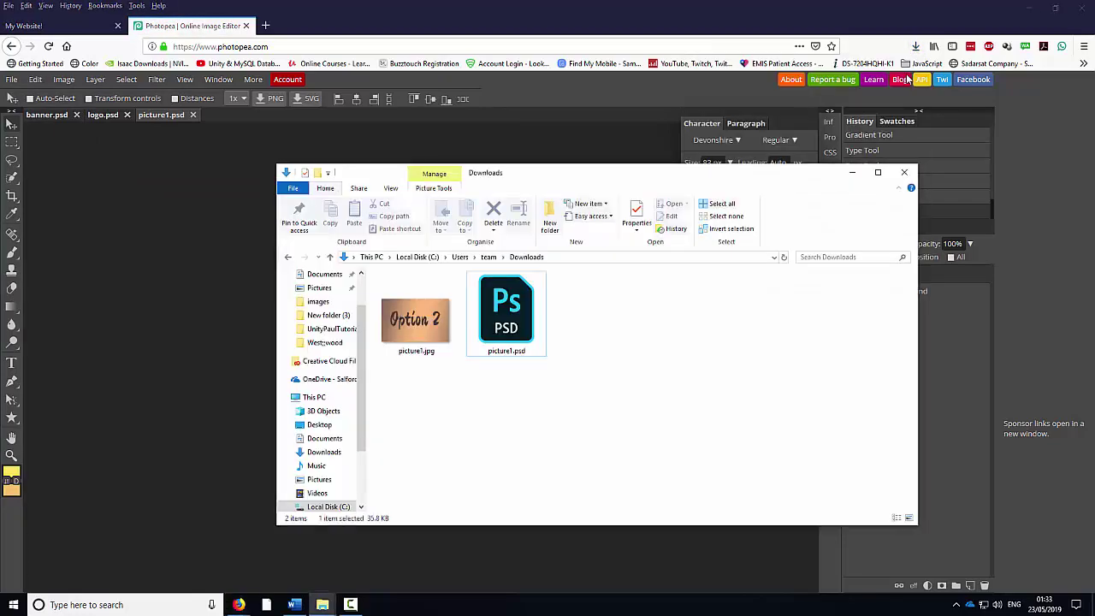
{"action": "left_click", "coordinate": [420, 351]}
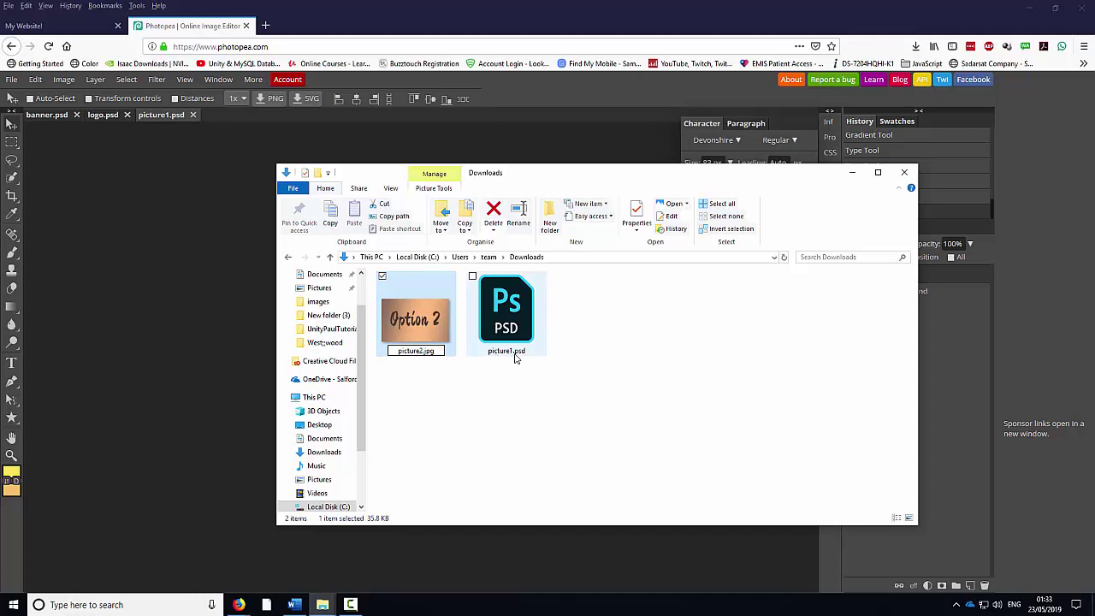
{"action": "key", "text": "Return"}
{"action": "left_click", "coordinate": [439, 355]}
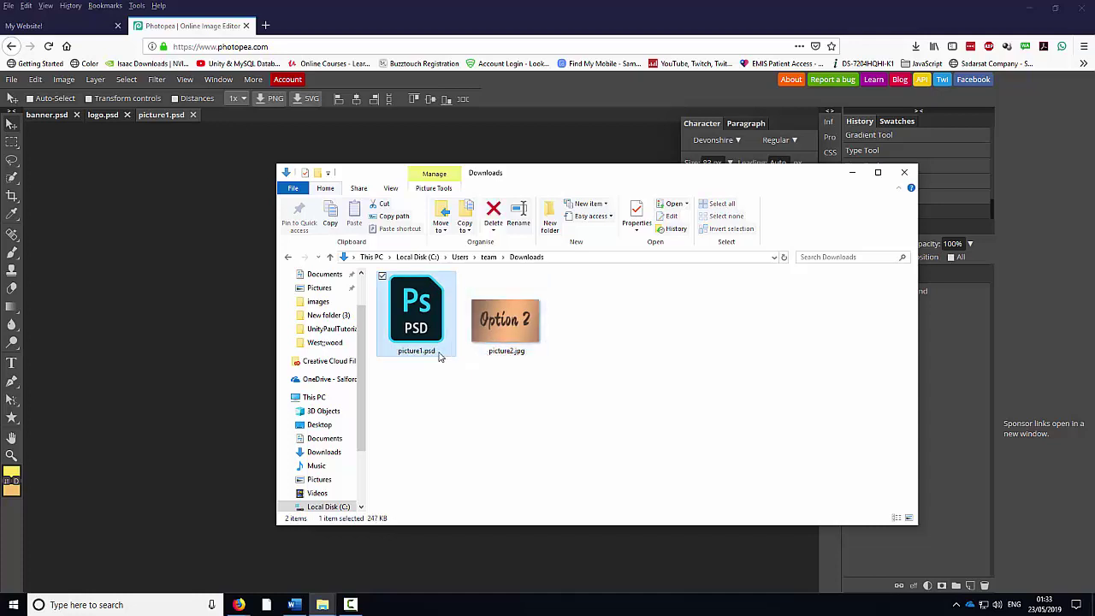
{"action": "right_click", "coordinate": [416, 355]}
{"action": "left_click", "coordinate": [445, 525]}
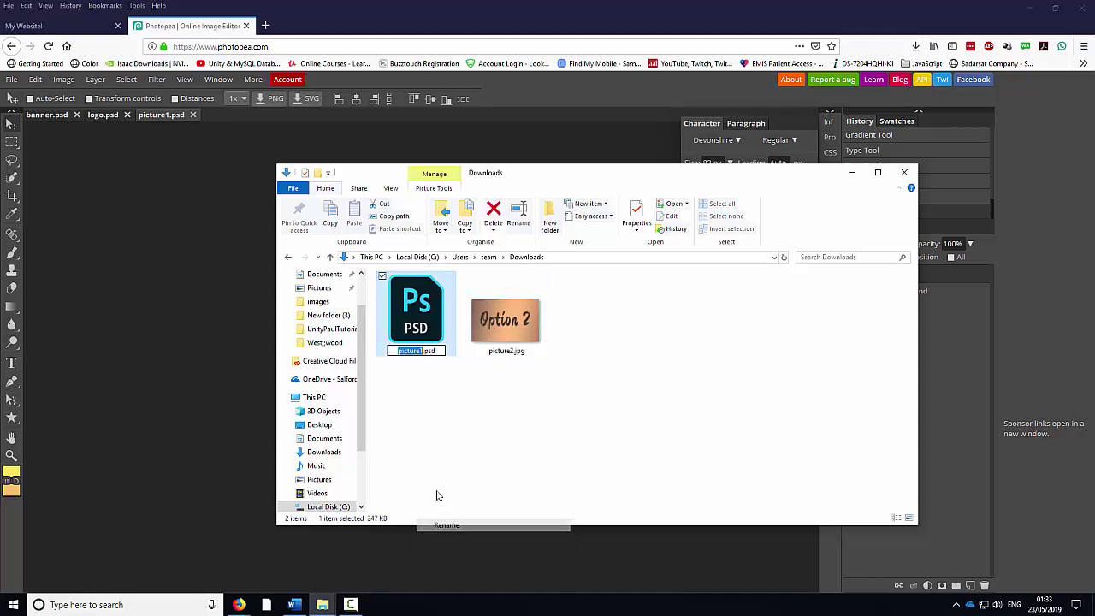
{"action": "key", "text": "Right"}
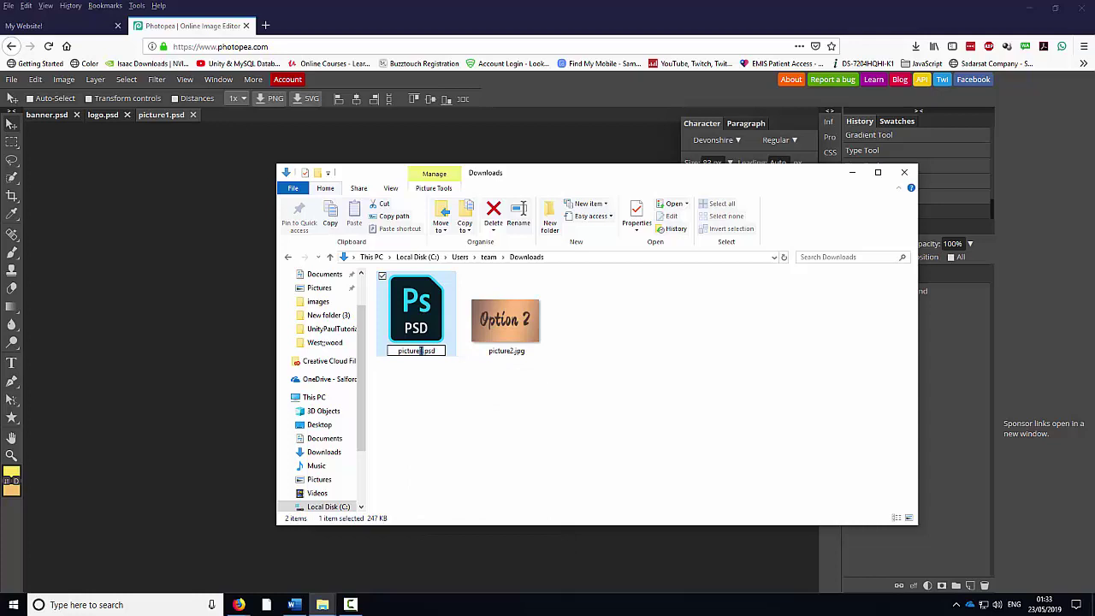
{"action": "key", "text": "BackSpace"}
{"action": "type", "text": "2"}
{"action": "key", "text": "Return"}
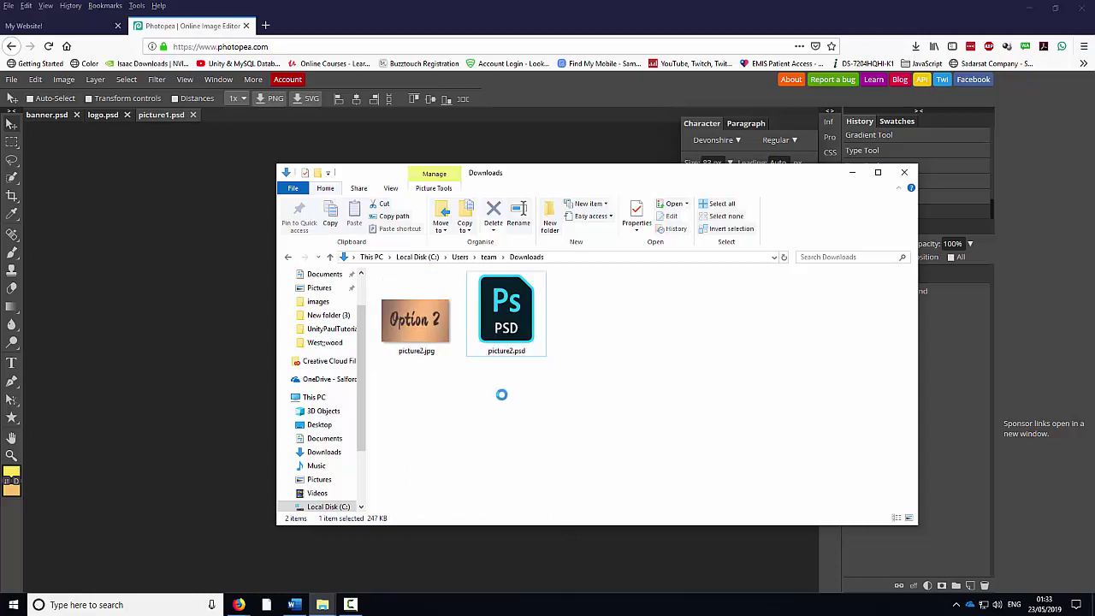
- Move both picture2 files into the images folder, replacing the old picture2.jpg
{"action": "left_click_drag", "start_coordinate": [629, 368], "coordinate": [408, 333]}
{"action": "right_click", "coordinate": [408, 333]}
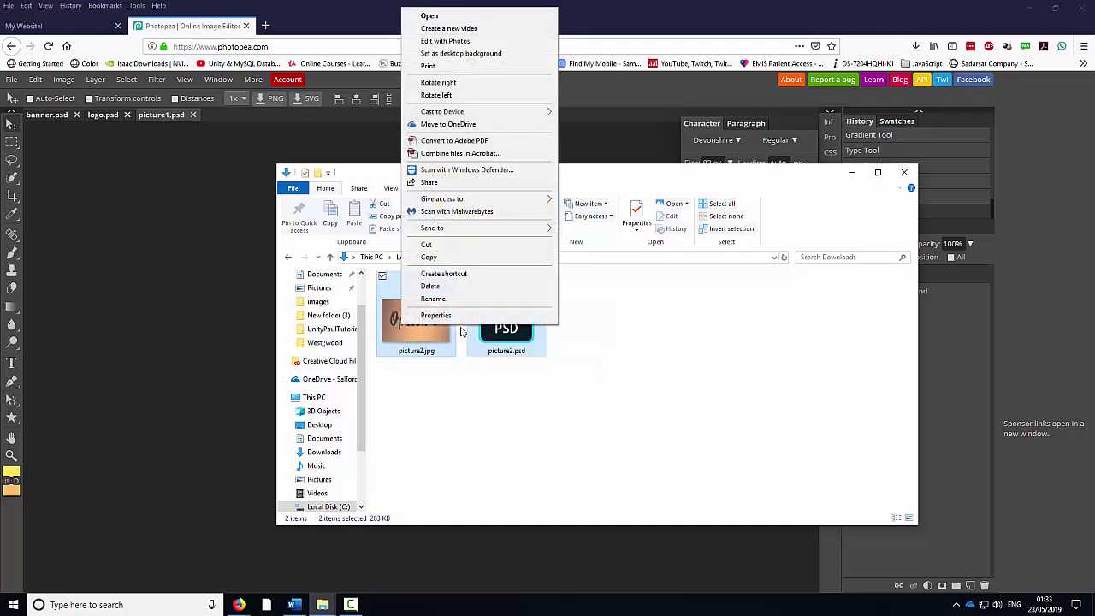
{"action": "left_click", "coordinate": [430, 248]}
{"action": "left_click", "coordinate": [322, 605]}
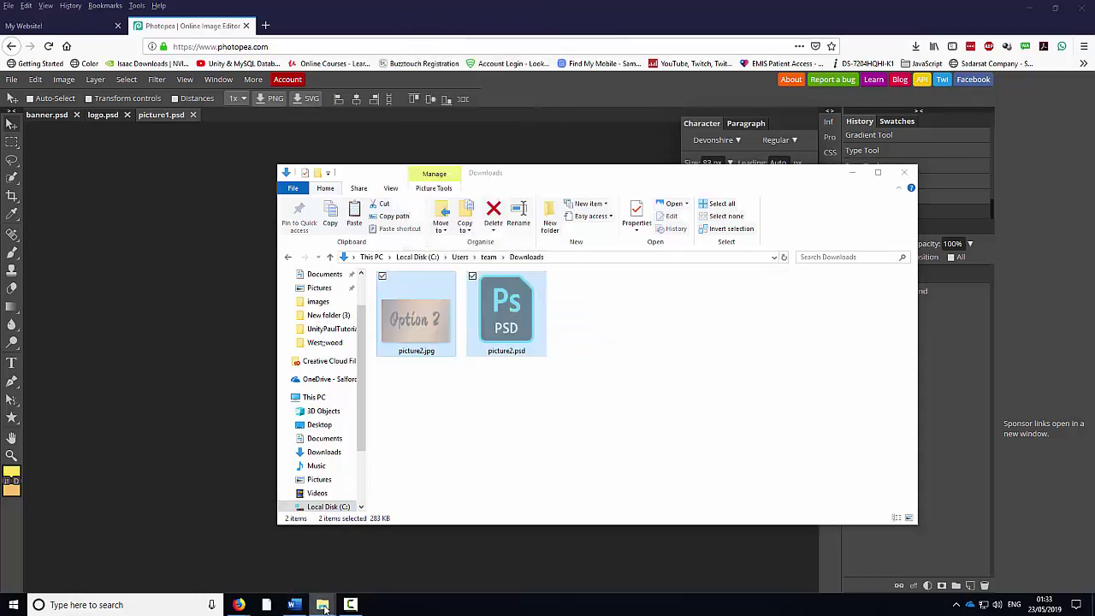
{"action": "left_click", "coordinate": [264, 548]}
{"action": "right_click", "coordinate": [638, 423]}
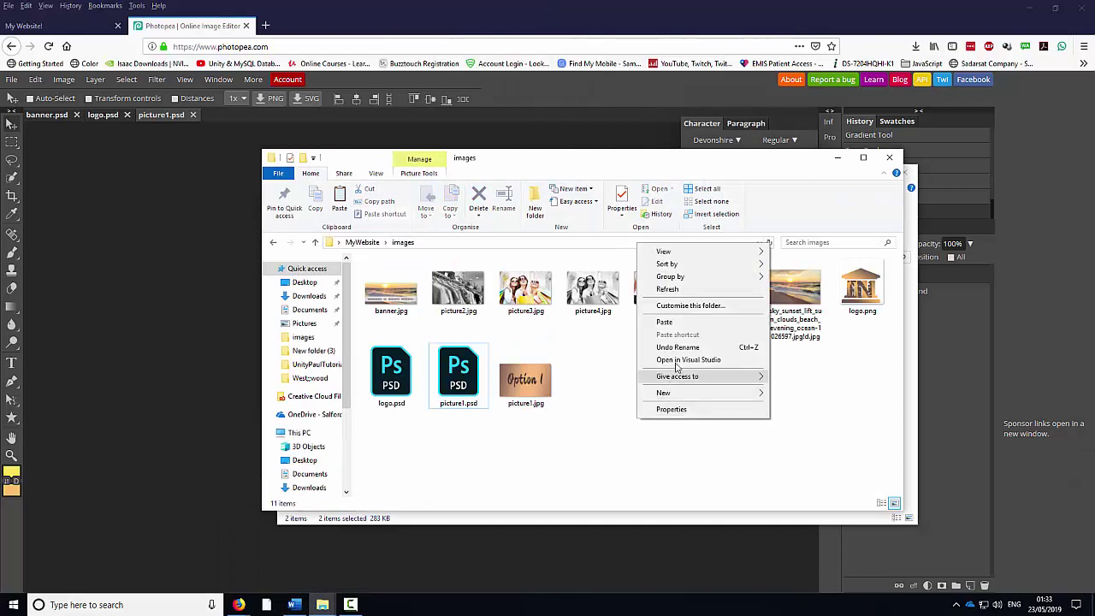
{"action": "left_click", "coordinate": [685, 326]}
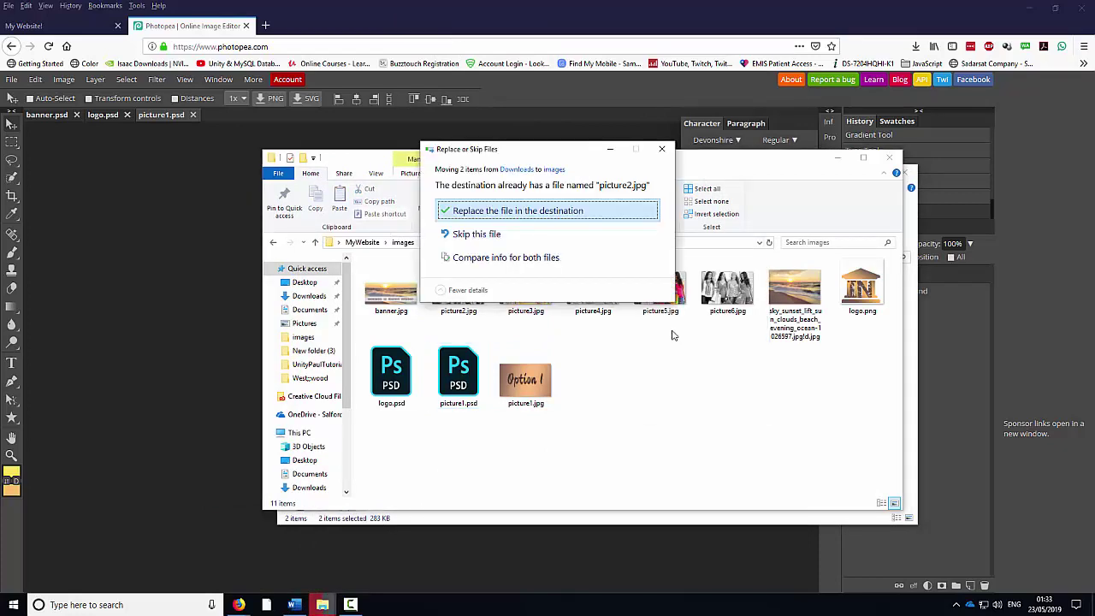
{"action": "left_click", "coordinate": [559, 210]}
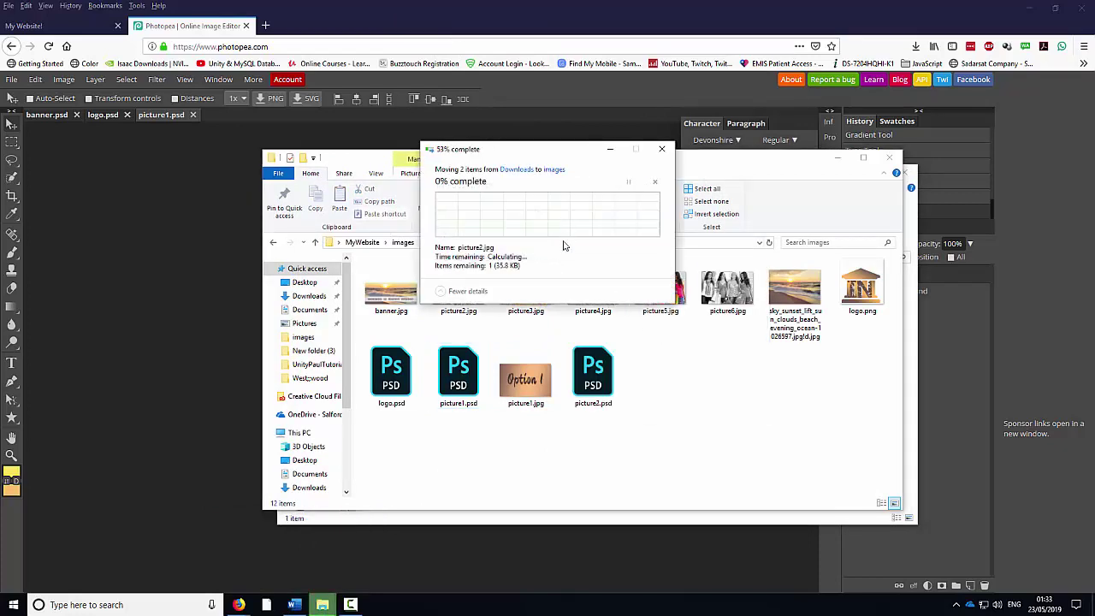
- Reload the website in Firefox so it shows the Option 2 image
{"action": "left_click", "coordinate": [26, 24]}
{"action": "left_click", "coordinate": [49, 46]}
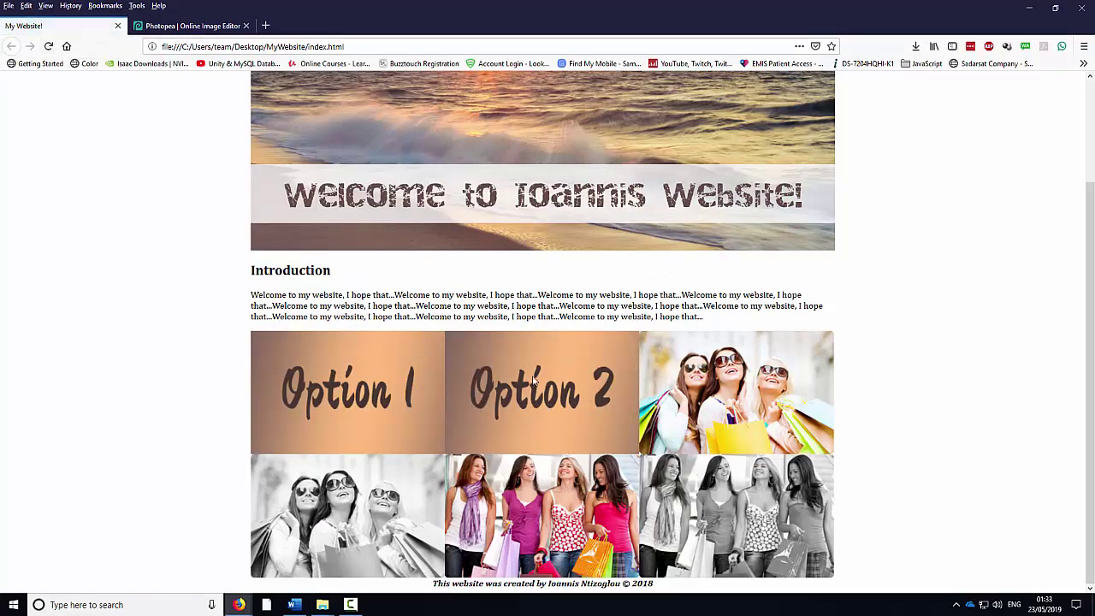
{"action": "left_click", "coordinate": [214, 47]}
- Replace the 2 with 3 so the caption reads 'Option 3', then nudge the text slightly
{"action": "left_click", "coordinate": [179, 26]}
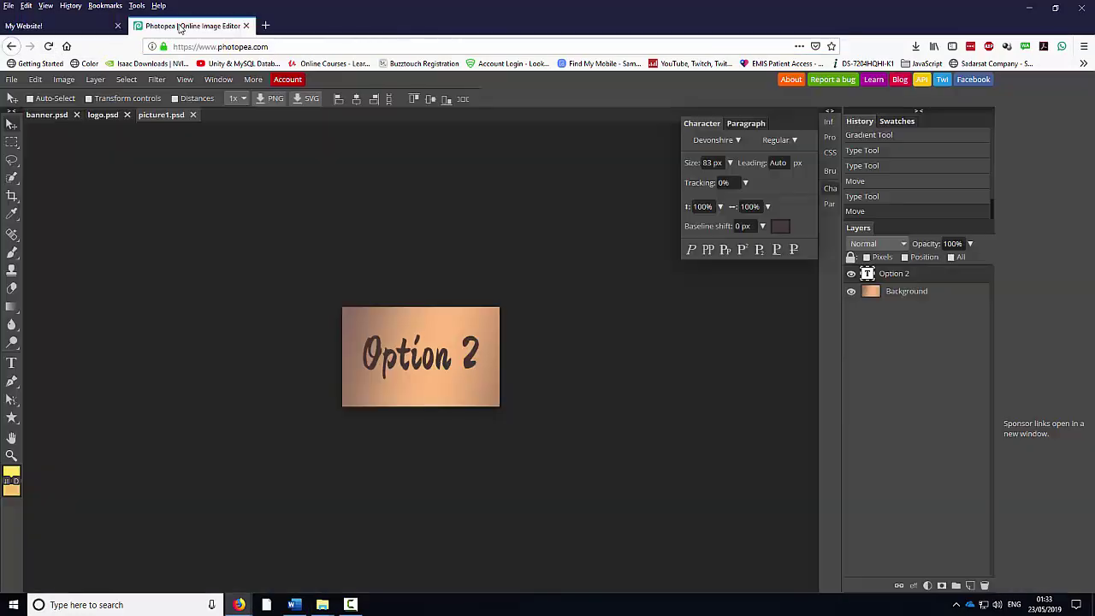
{"action": "double_click", "coordinate": [867, 274]}
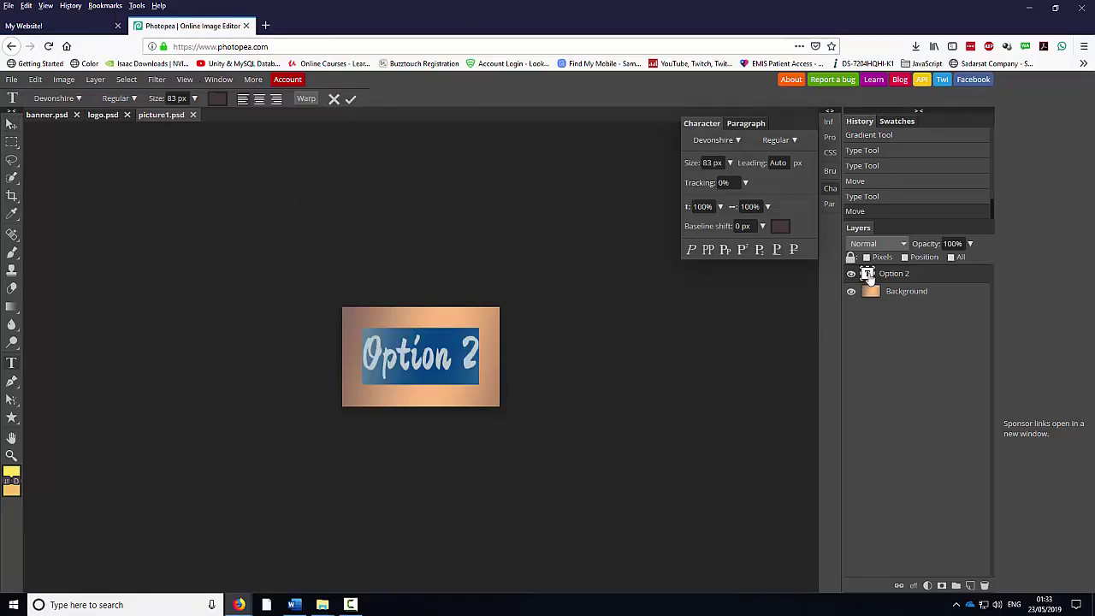
{"action": "left_click", "coordinate": [463, 357]}
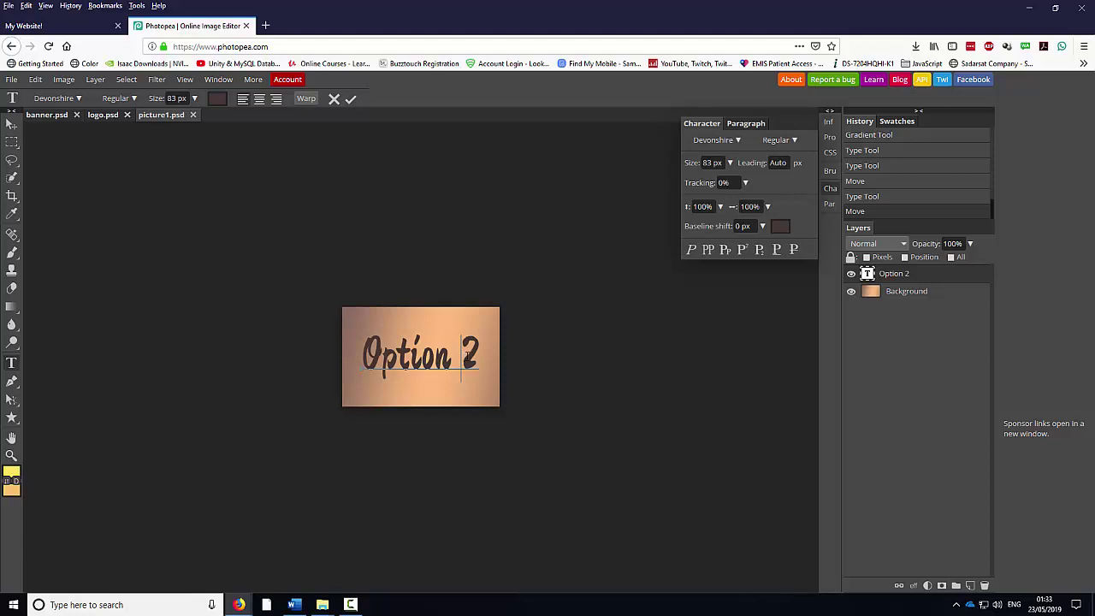
{"action": "double_click", "coordinate": [469, 354]}
{"action": "type", "text": "3"}
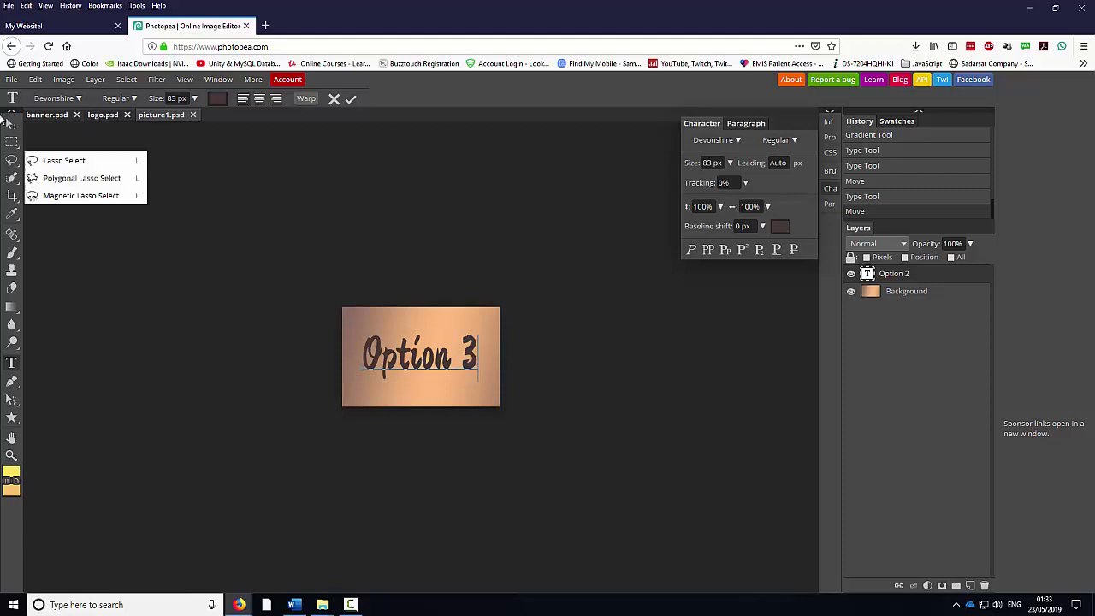
{"action": "left_click", "coordinate": [12, 126]}
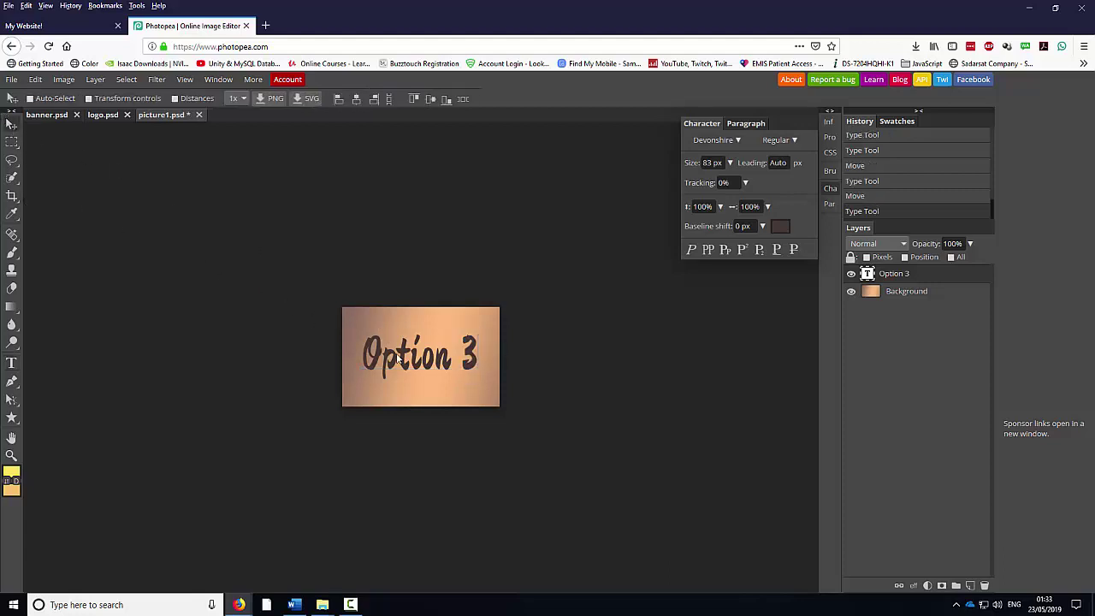
{"action": "left_click_drag", "start_coordinate": [397, 360], "coordinate": [395, 346]}
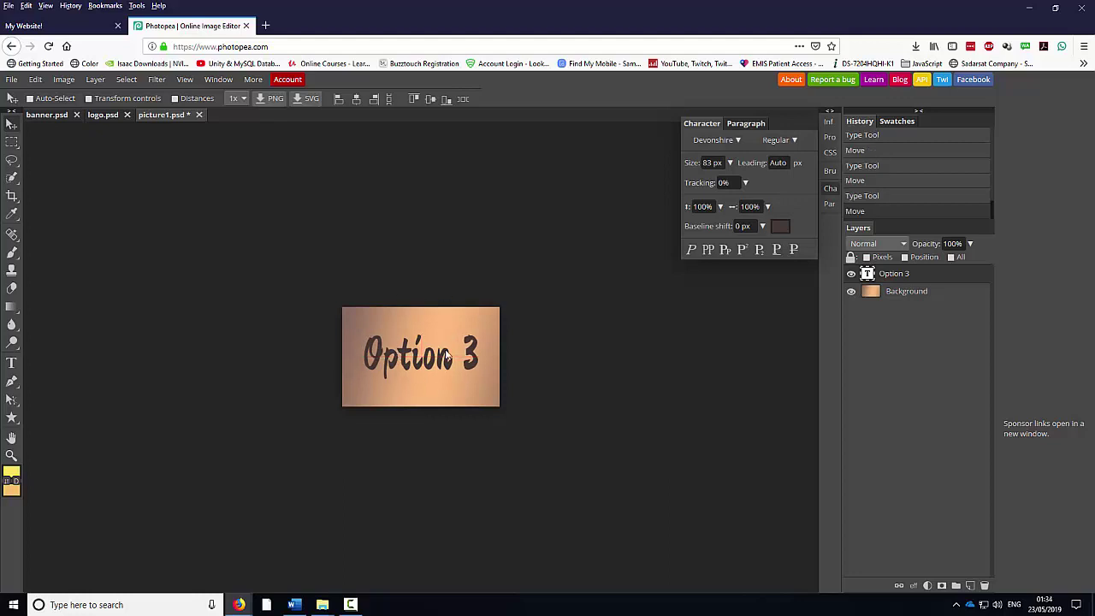
- Download the Option 3 design as picture1.psd
{"action": "left_click", "coordinate": [12, 79]}
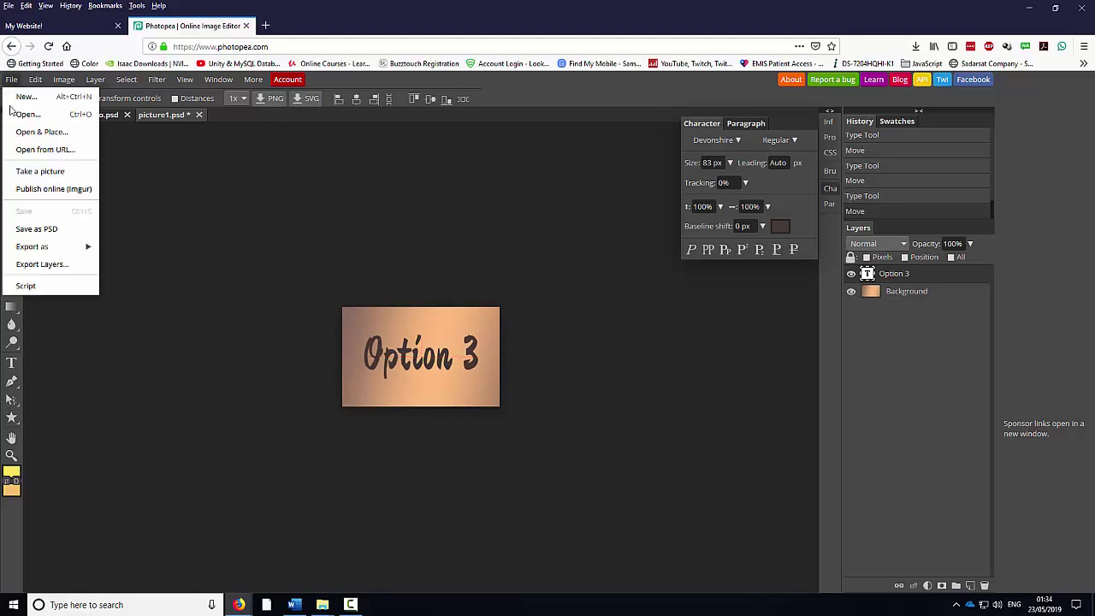
{"action": "left_click", "coordinate": [23, 231]}
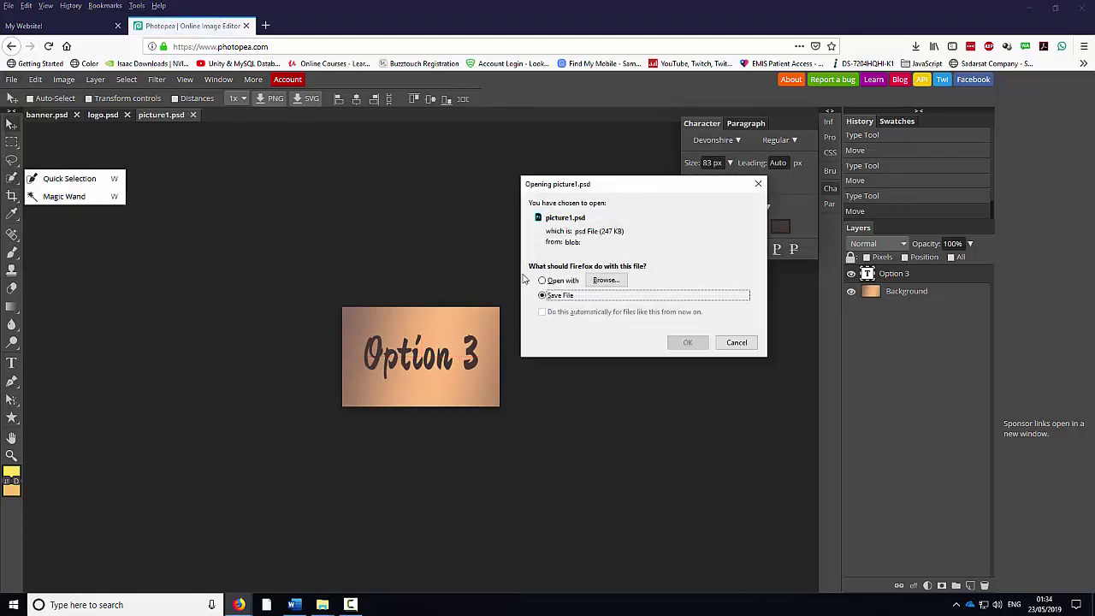
{"action": "left_click", "coordinate": [684, 342]}
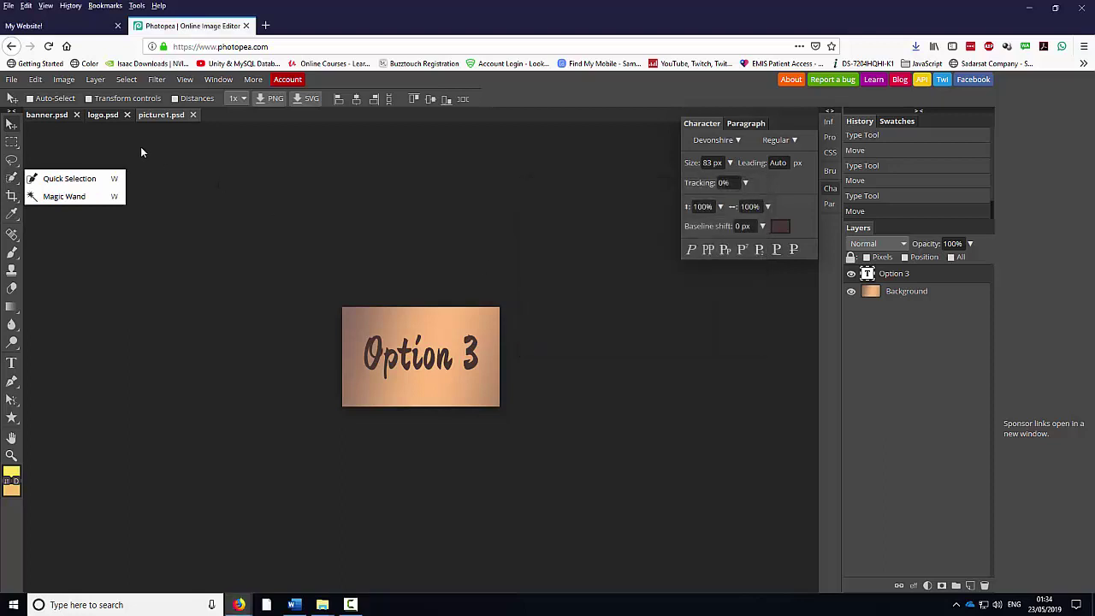
- Export the design as a 100% quality picture1.jpg and confirm its download
{"action": "left_click", "coordinate": [12, 79]}
{"action": "mouse_move", "coordinate": [38, 250]}
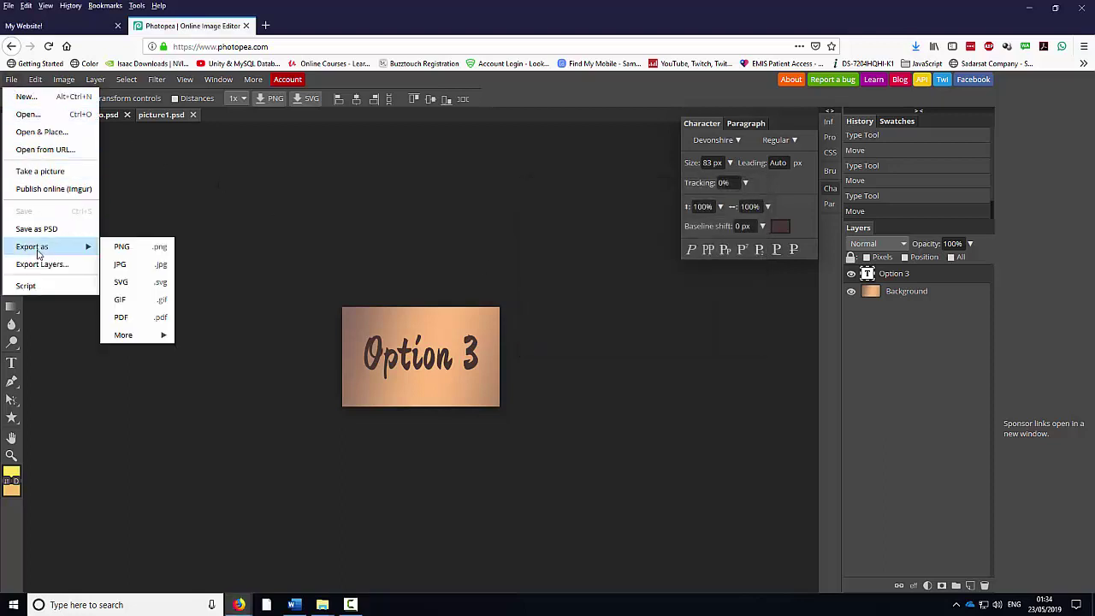
{"action": "left_click", "coordinate": [120, 265]}
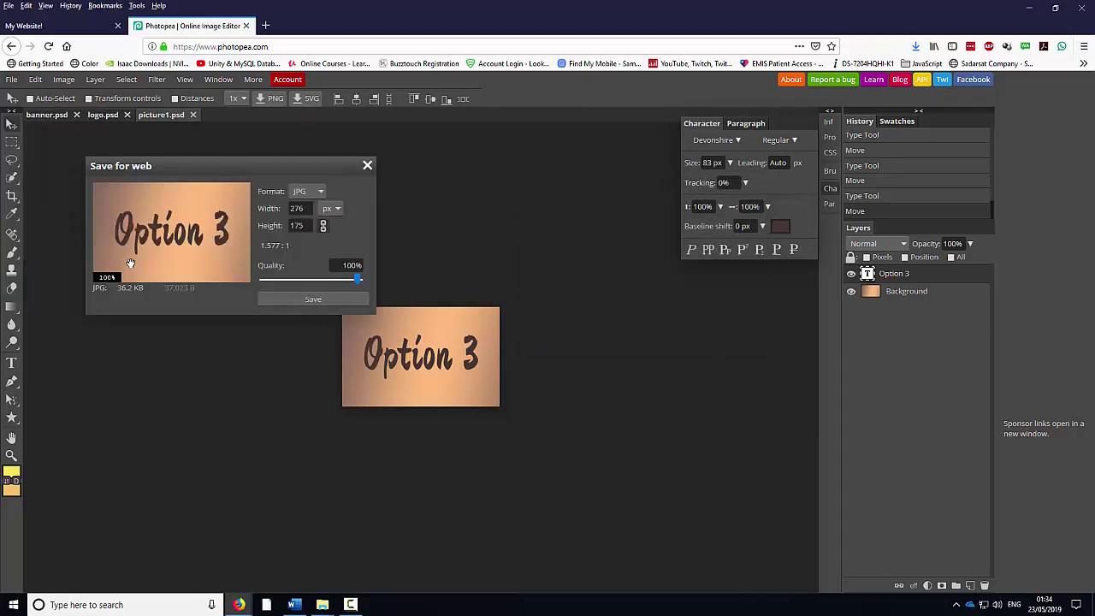
{"action": "left_click", "coordinate": [342, 298]}
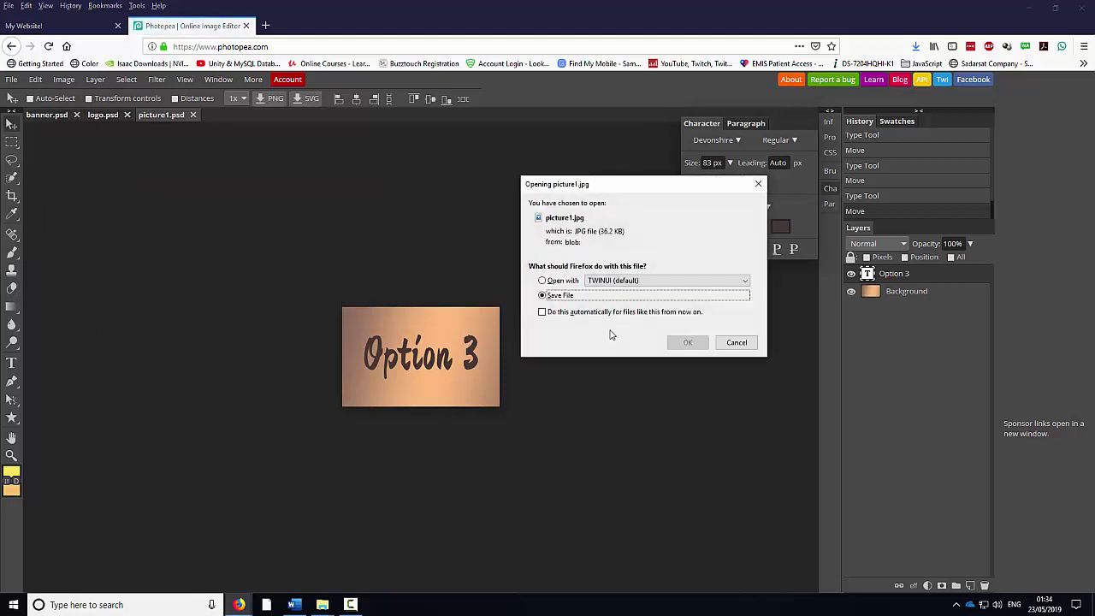
{"action": "left_click", "coordinate": [687, 342]}
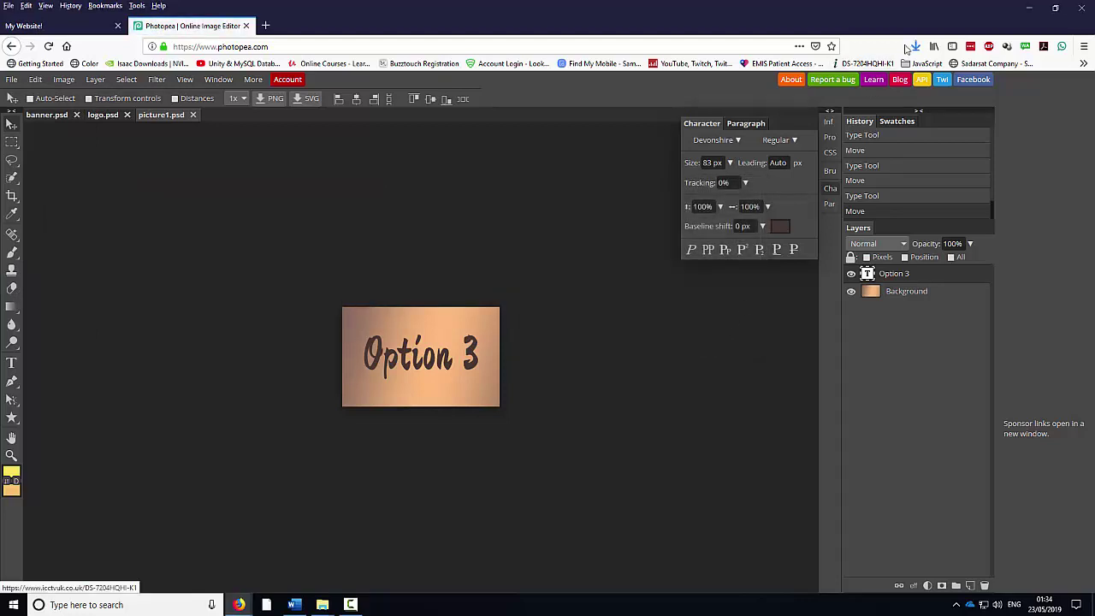
- In Downloads, rename picture1.jpg and picture1.psd to picture3.jpg and picture3.psd
{"action": "left_click", "coordinate": [908, 77]}
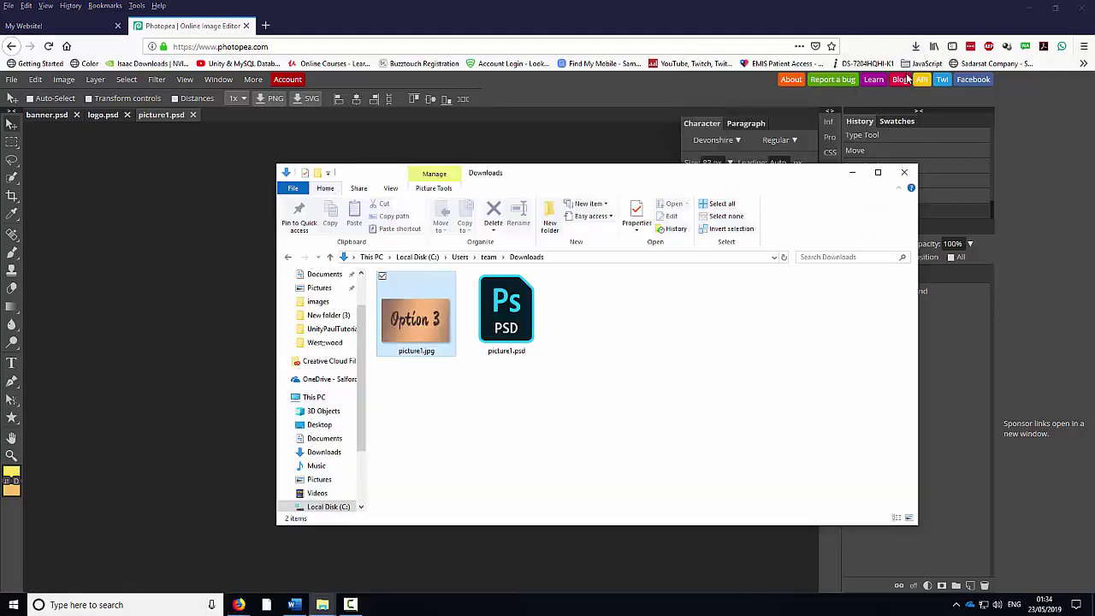
{"action": "left_click", "coordinate": [412, 349]}
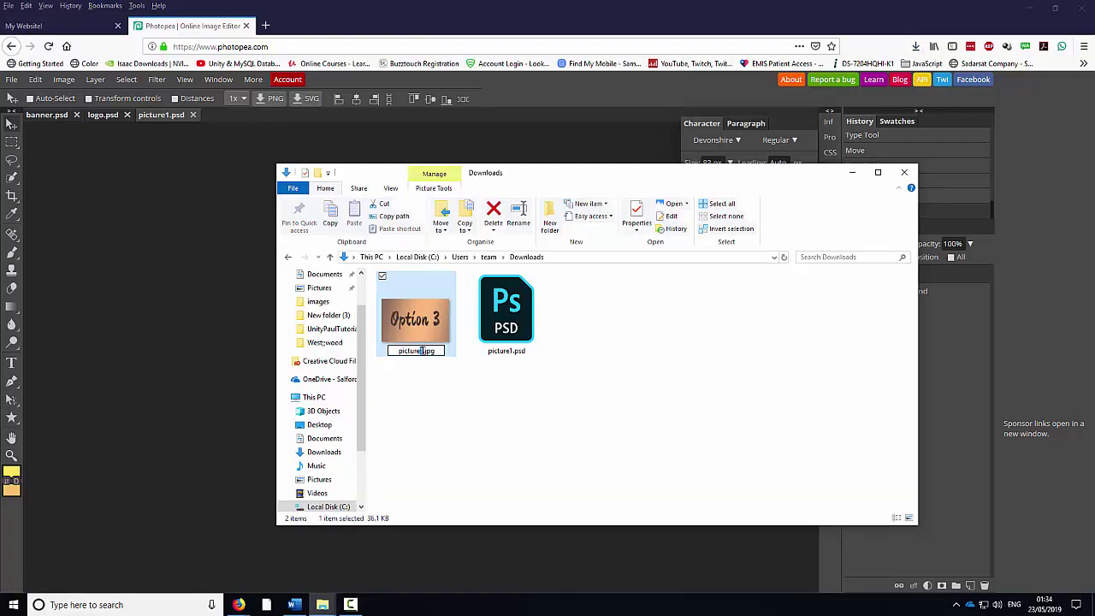
{"action": "type", "text": "3"}
{"action": "left_click", "coordinate": [477, 363]}
{"action": "right_click", "coordinate": [502, 351]}
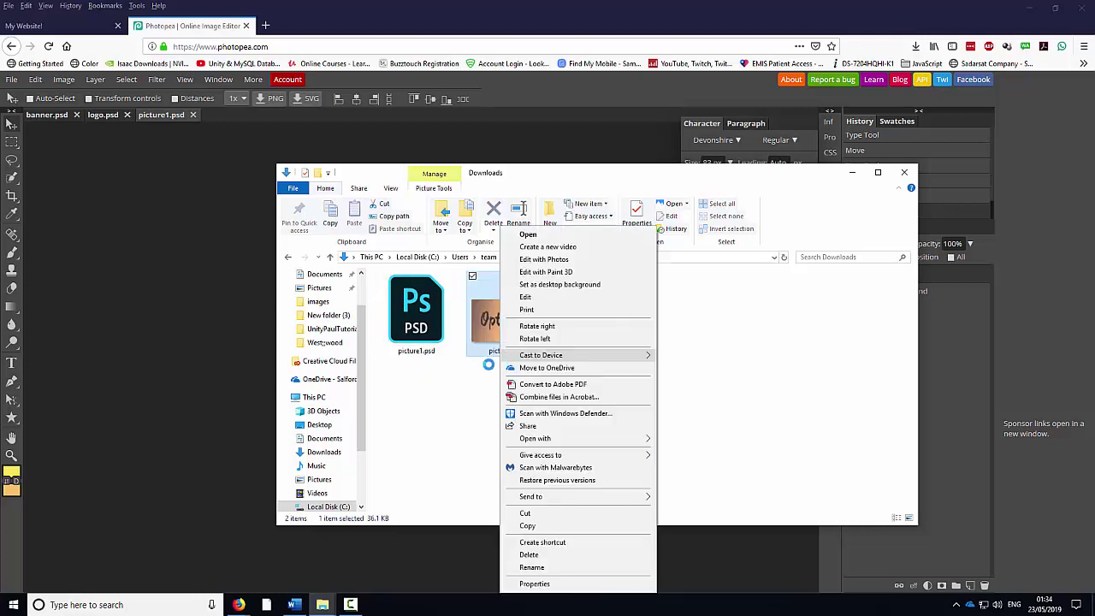
{"action": "left_click", "coordinate": [430, 352]}
{"action": "right_click", "coordinate": [430, 352]}
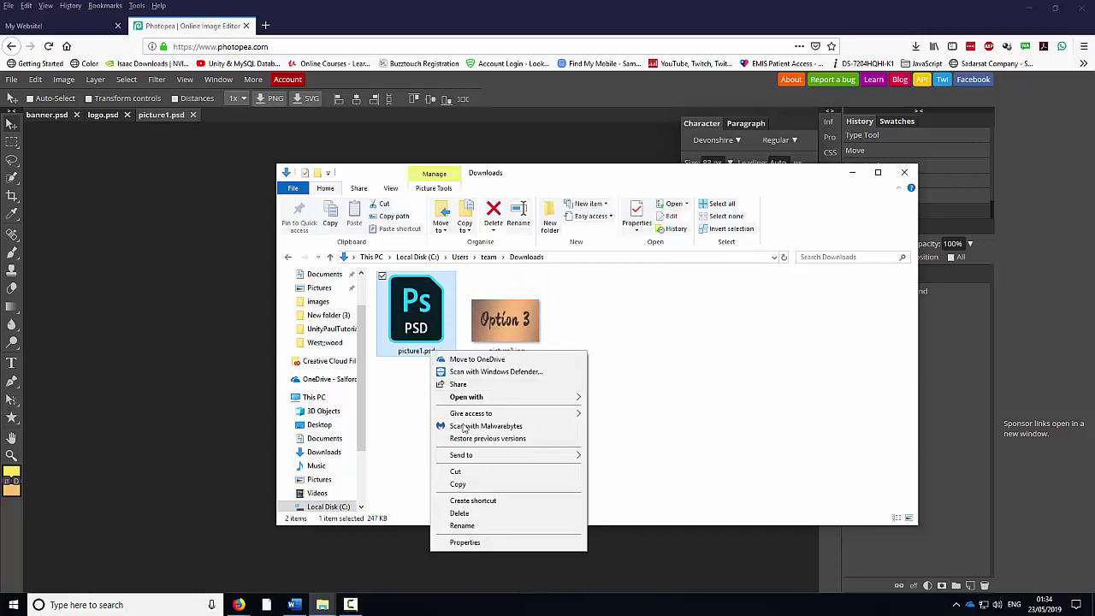
{"action": "left_click", "coordinate": [462, 525]}
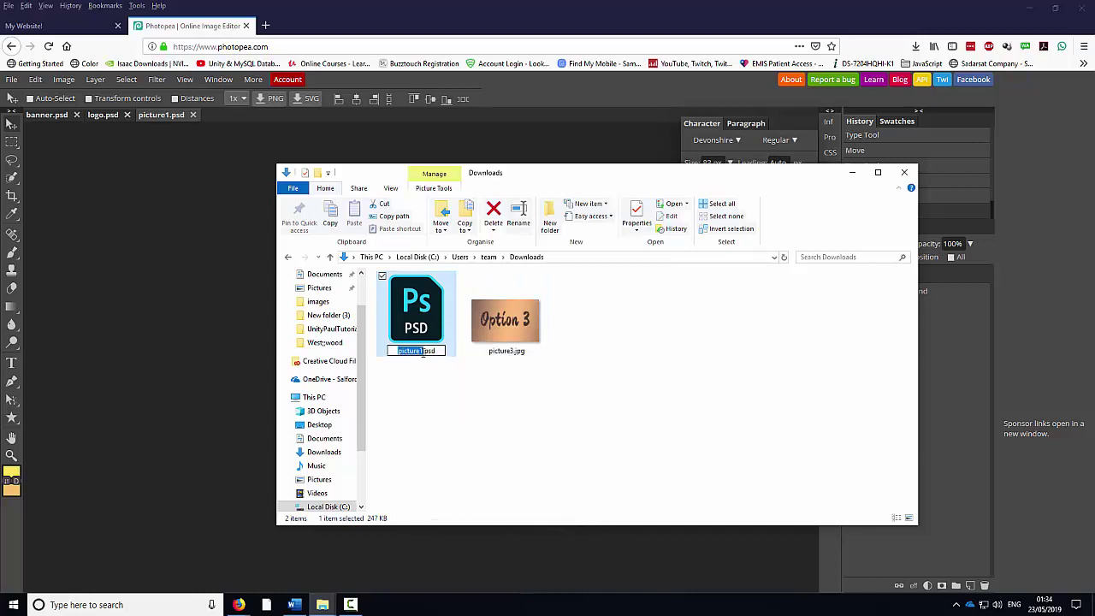
{"action": "left_click", "coordinate": [421, 351]}
{"action": "type", "text": "3"}
- Move both picture3 files into the images folder, replacing the old picture3.jpg
{"action": "left_click_drag", "start_coordinate": [588, 376], "coordinate": [444, 333]}
{"action": "right_click", "coordinate": [446, 333]}
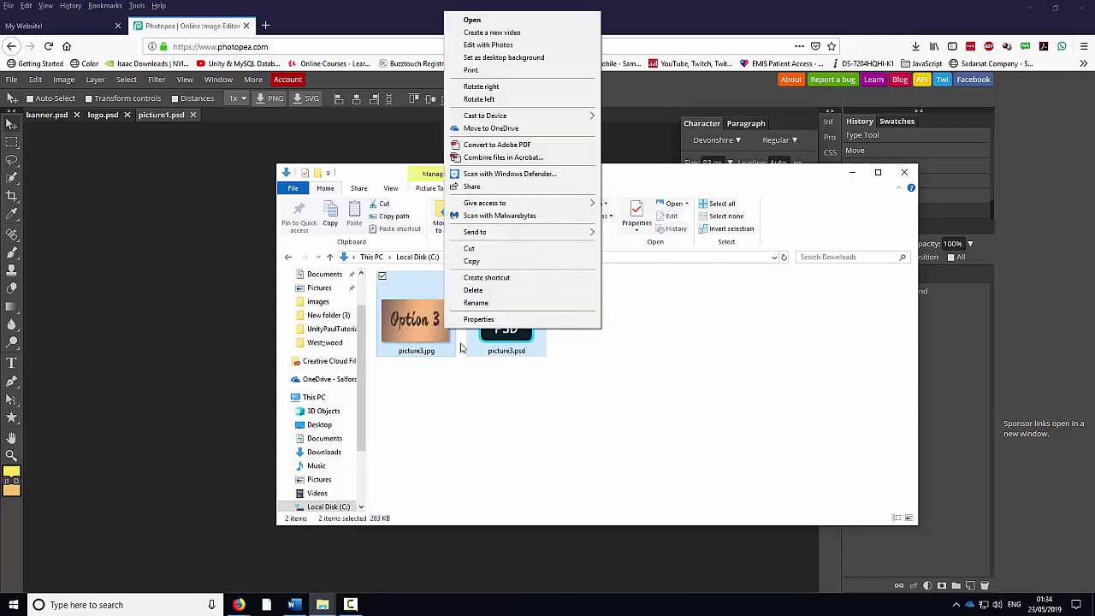
{"action": "left_click", "coordinate": [484, 249]}
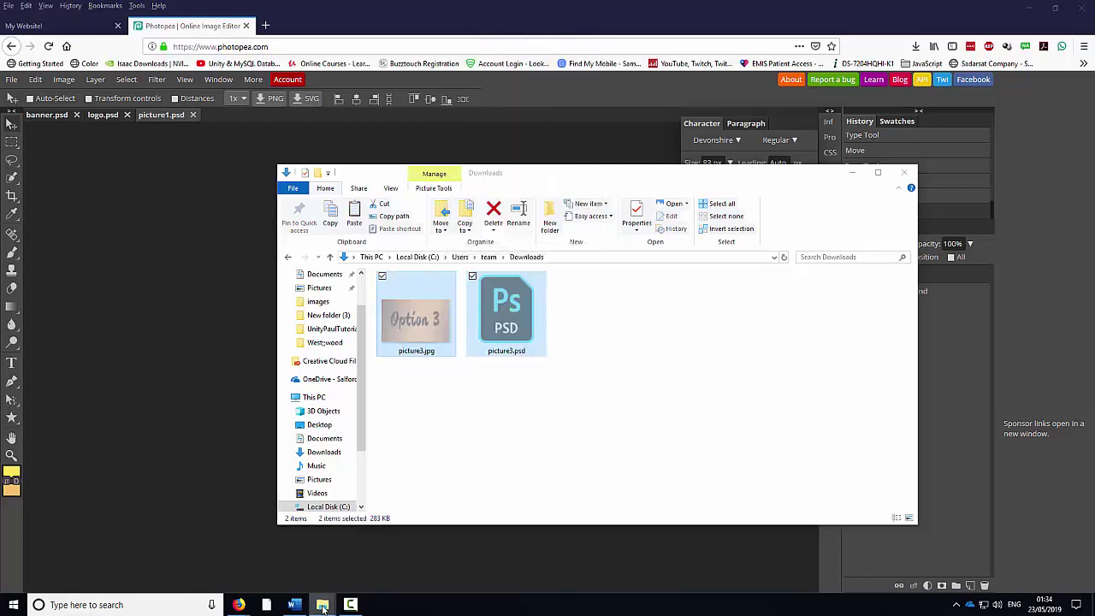
{"action": "mouse_move", "coordinate": [325, 601]}
{"action": "left_click", "coordinate": [310, 529]}
{"action": "right_click", "coordinate": [508, 439]}
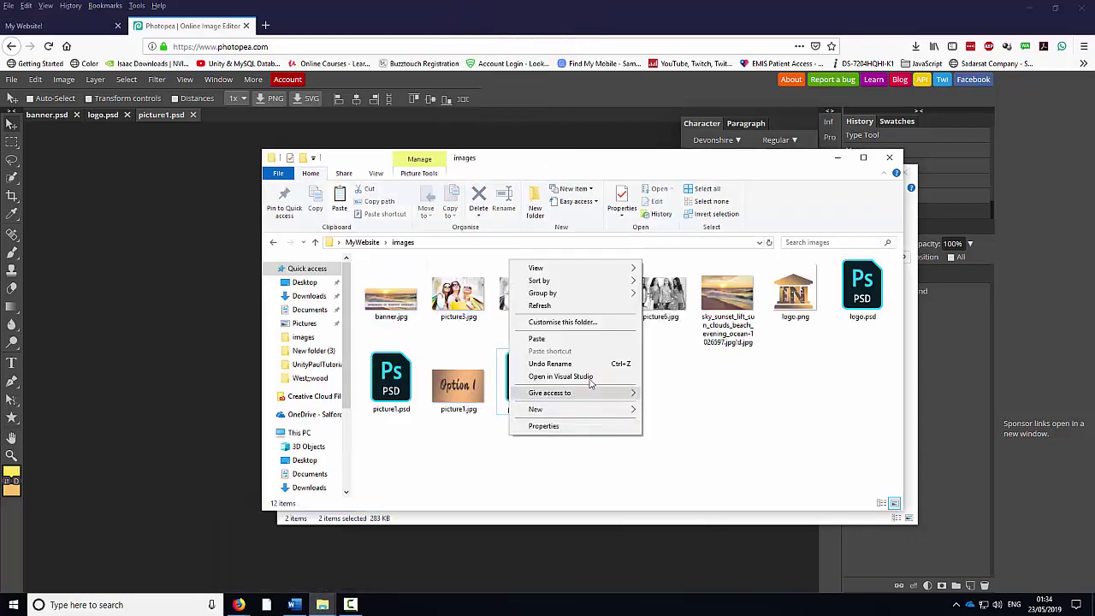
{"action": "left_click", "coordinate": [558, 336]}
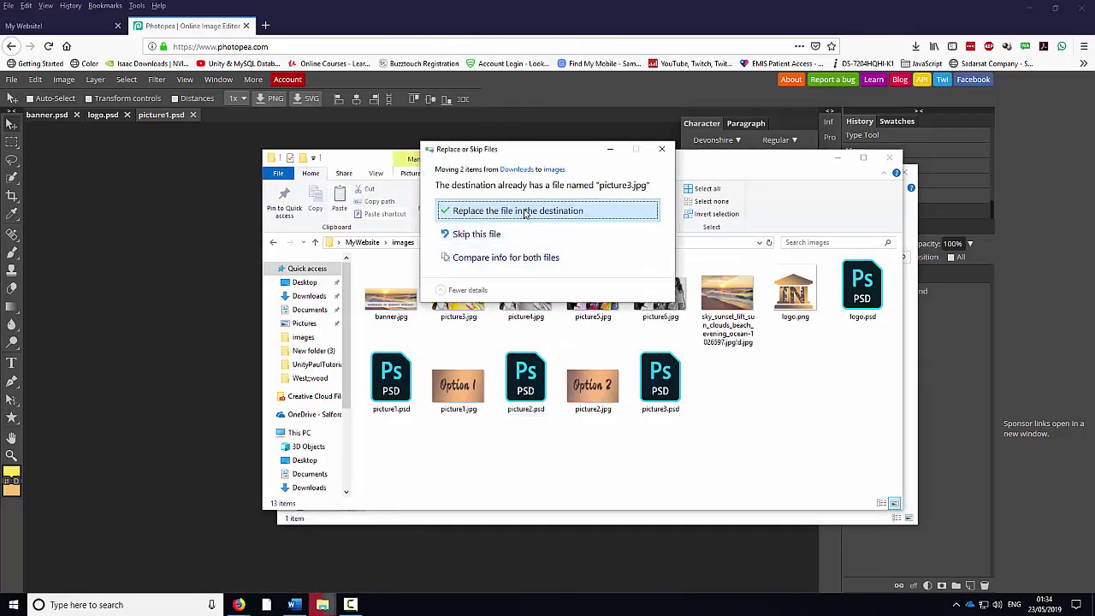
{"action": "left_click", "coordinate": [522, 213]}
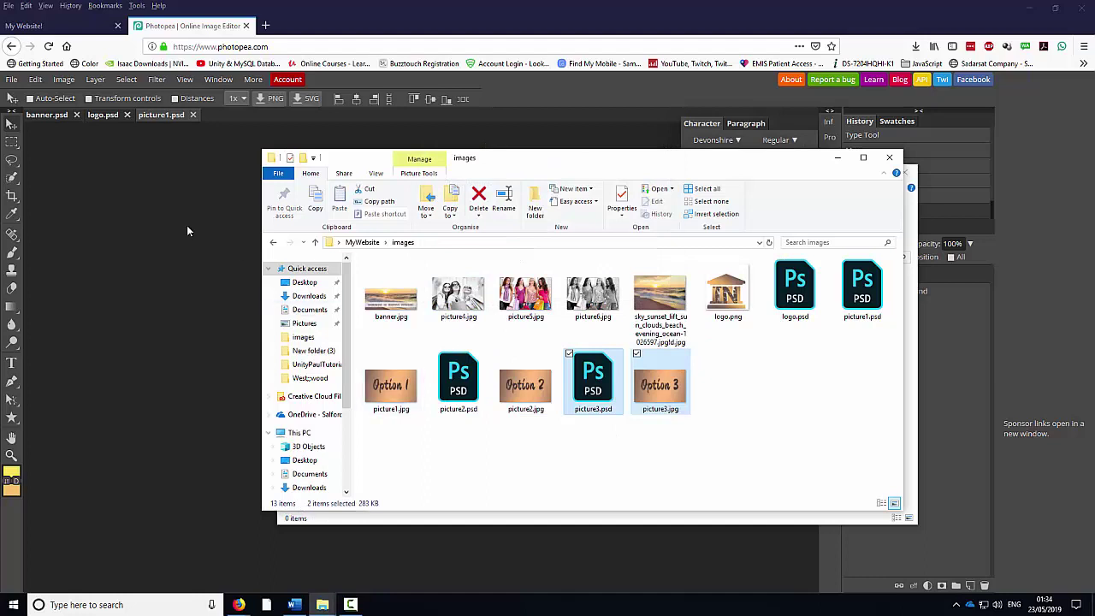
{"action": "left_click", "coordinate": [134, 219]}
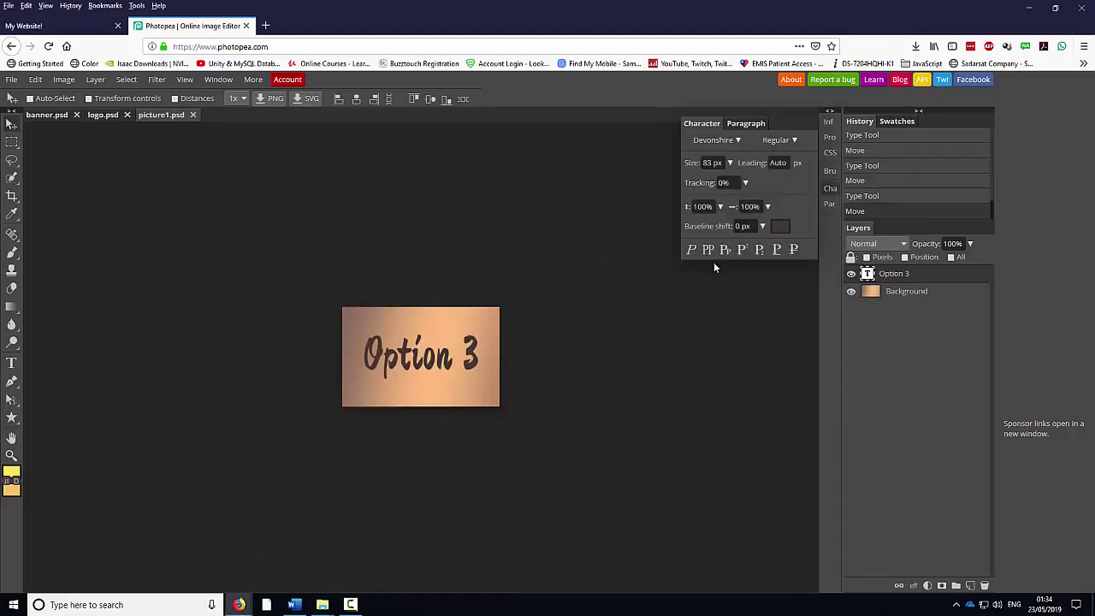
- Replace the 3 with 4 so the caption reads 'Option 4'
{"action": "double_click", "coordinate": [867, 276]}
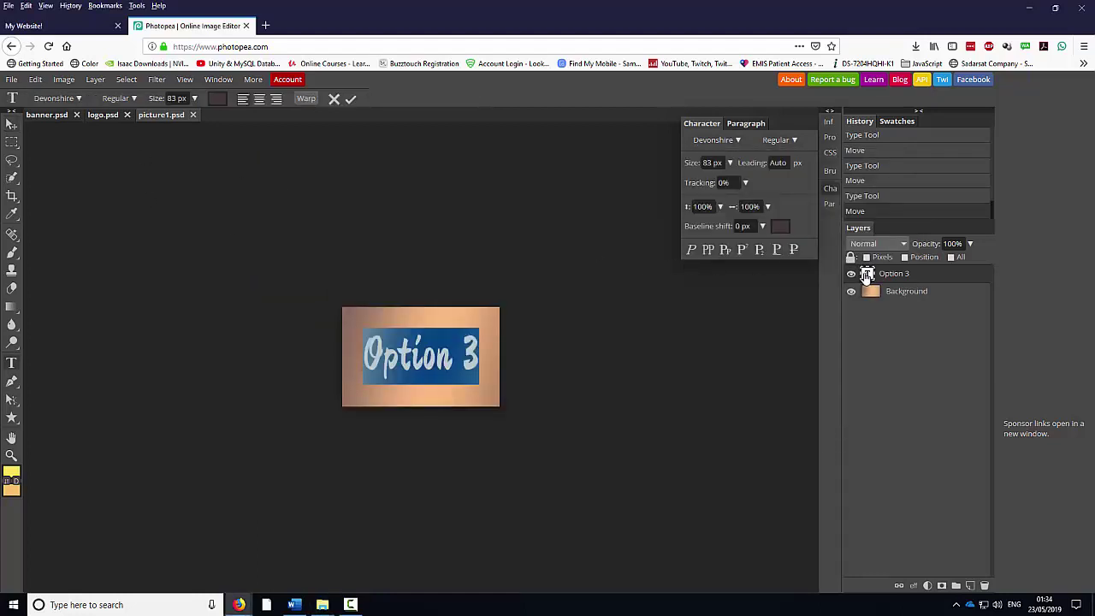
{"action": "left_click_drag", "start_coordinate": [453, 365], "coordinate": [485, 363]}
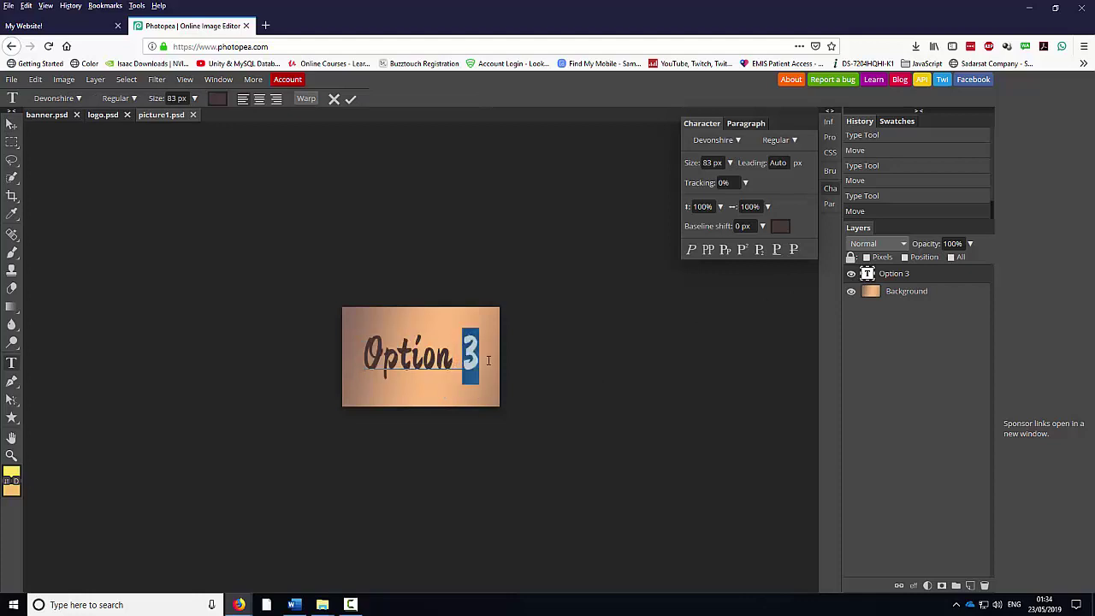
{"action": "type", "text": "4"}
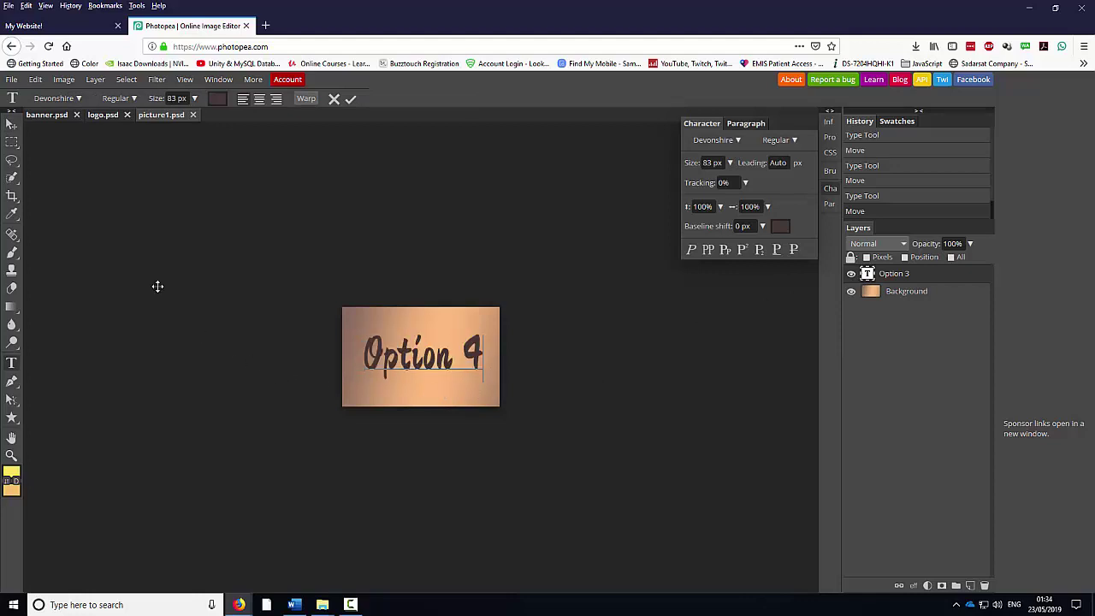
- Download the design as picture1.psd and picture1.jpg, then show the JPG in its folder
{"action": "left_click", "coordinate": [12, 79]}
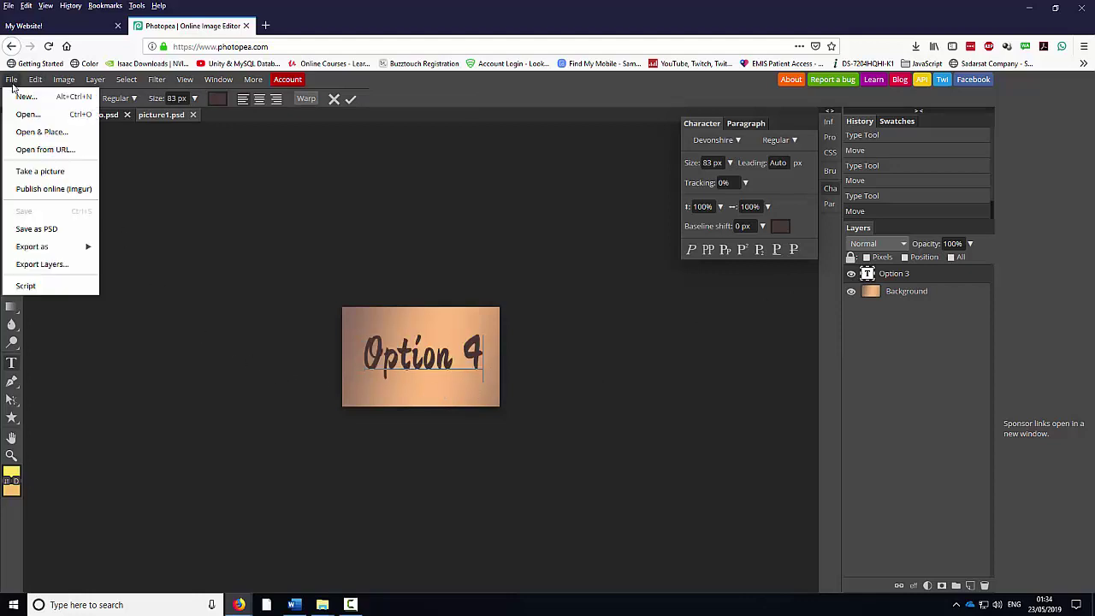
{"action": "left_click", "coordinate": [41, 228]}
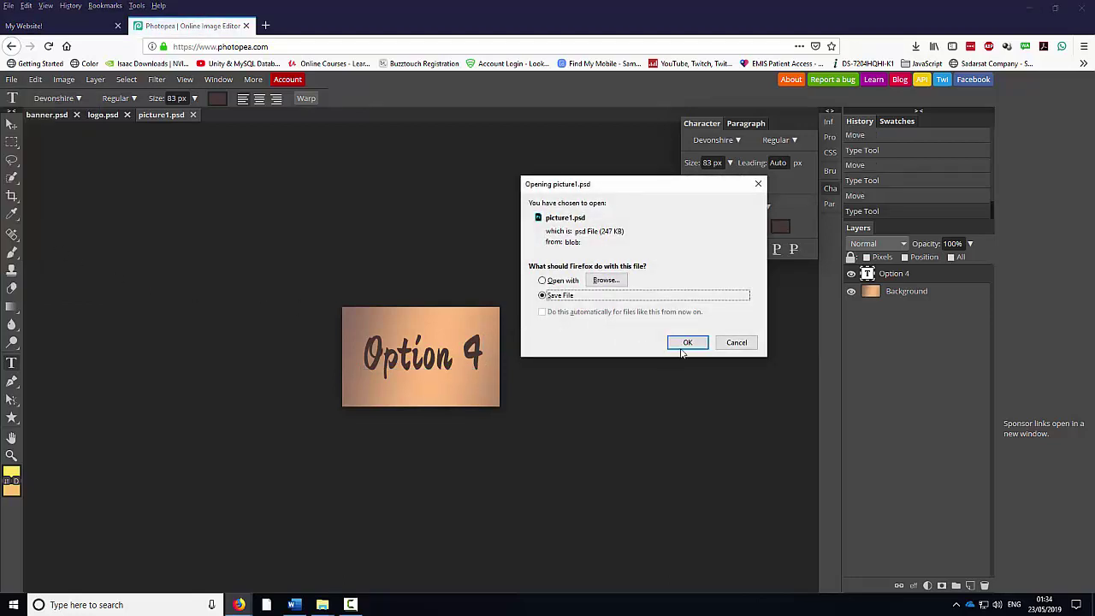
{"action": "left_click", "coordinate": [687, 342]}
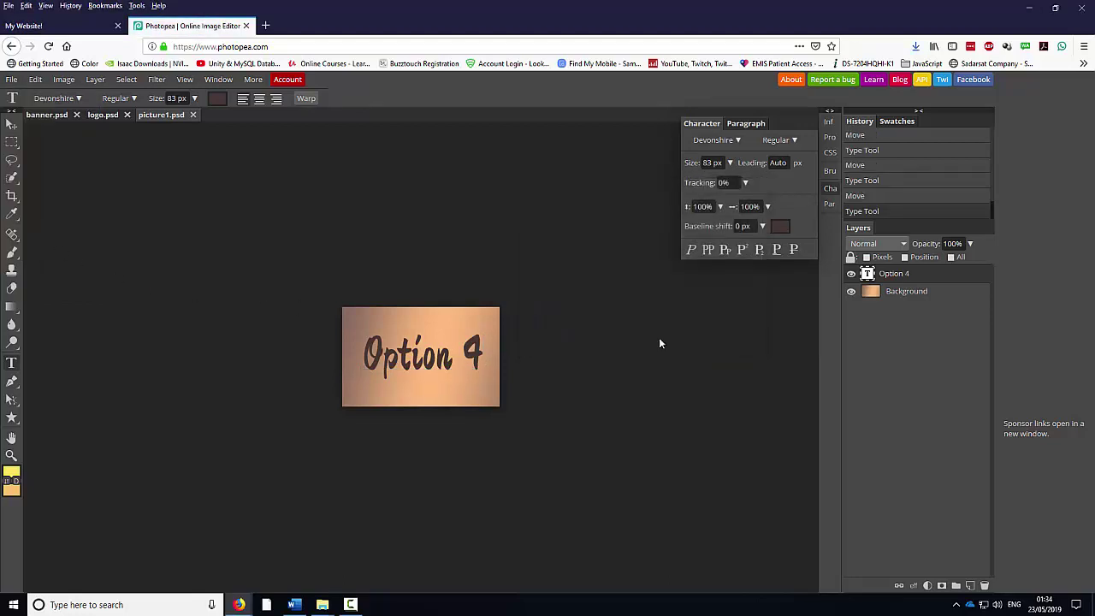
{"action": "left_click", "coordinate": [12, 78]}
{"action": "mouse_move", "coordinate": [38, 246]}
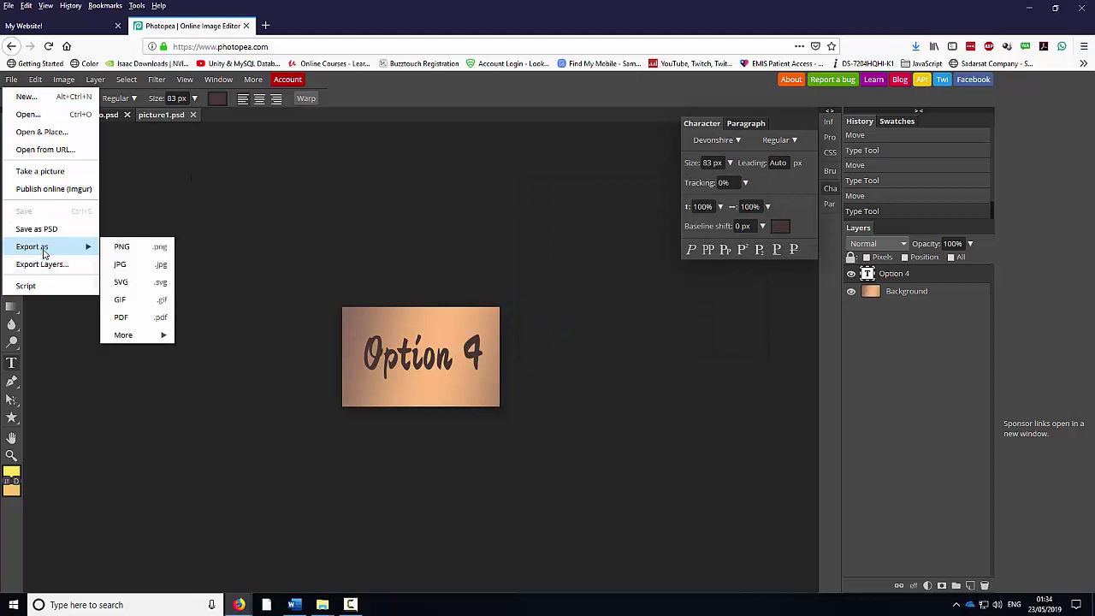
{"action": "left_click", "coordinate": [119, 261]}
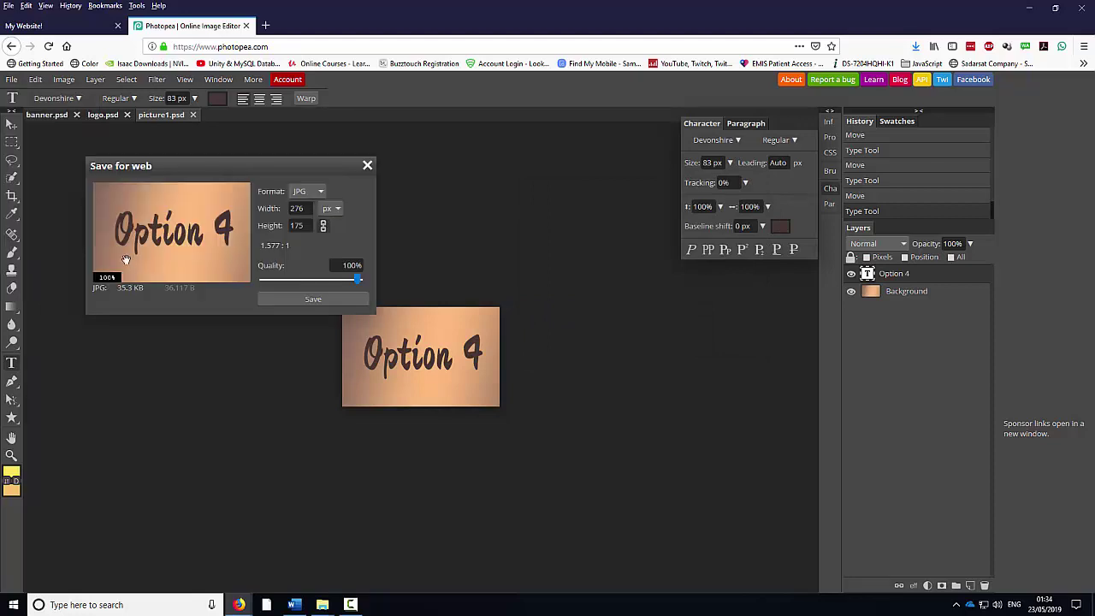
{"action": "left_click", "coordinate": [293, 304]}
{"action": "left_click", "coordinate": [687, 343]}
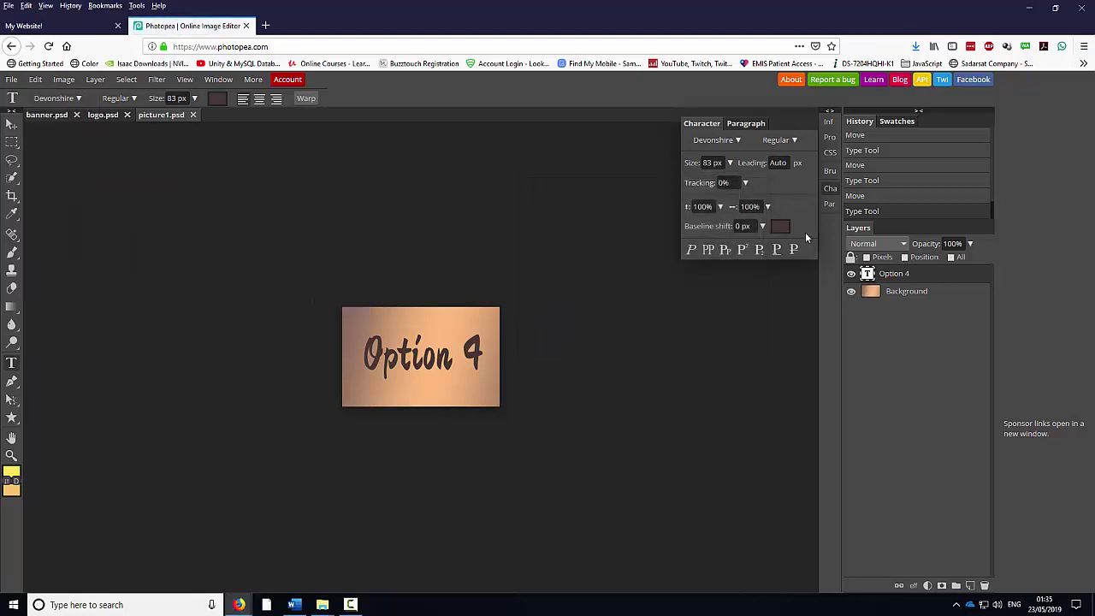
{"action": "left_click", "coordinate": [914, 46]}
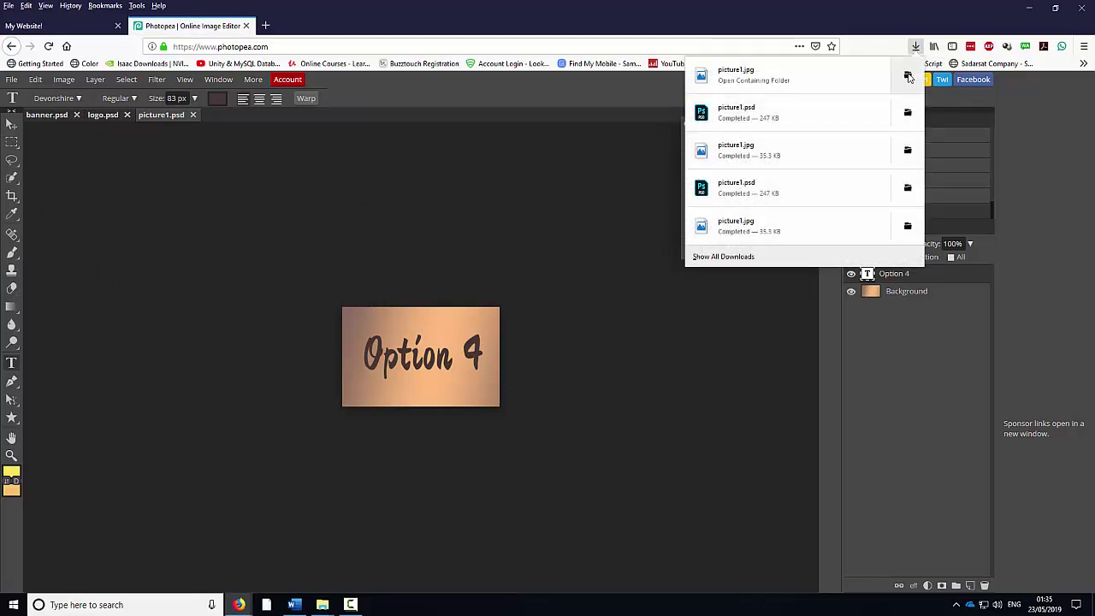
{"action": "left_click", "coordinate": [907, 74]}
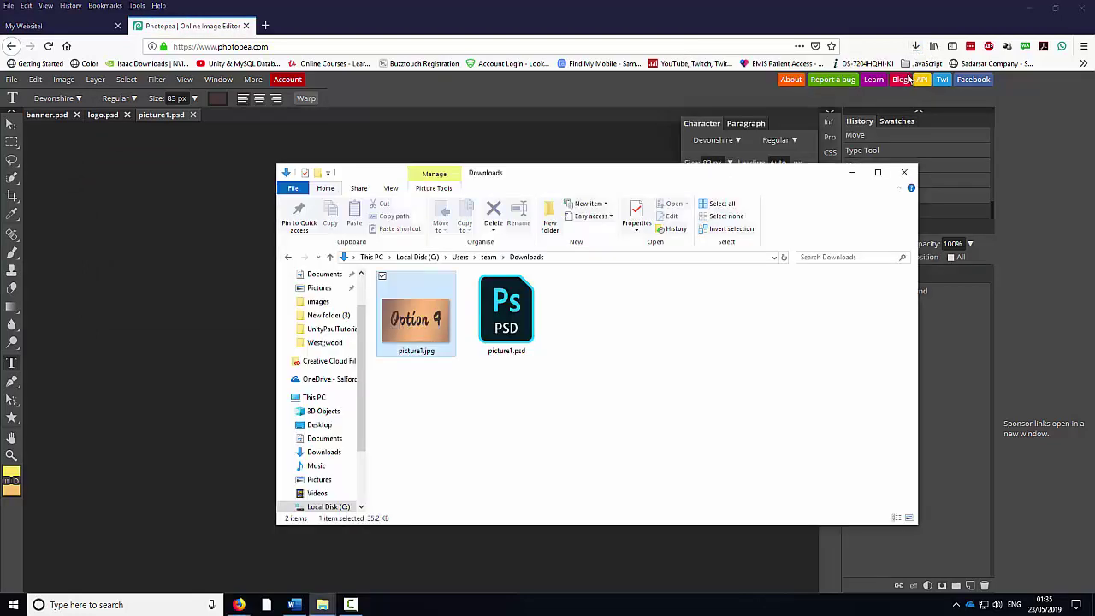
- Rename the downloaded picture1.jpg to picture4.jpg
{"action": "right_click", "coordinate": [417, 349]}
{"action": "key", "text": "m"}
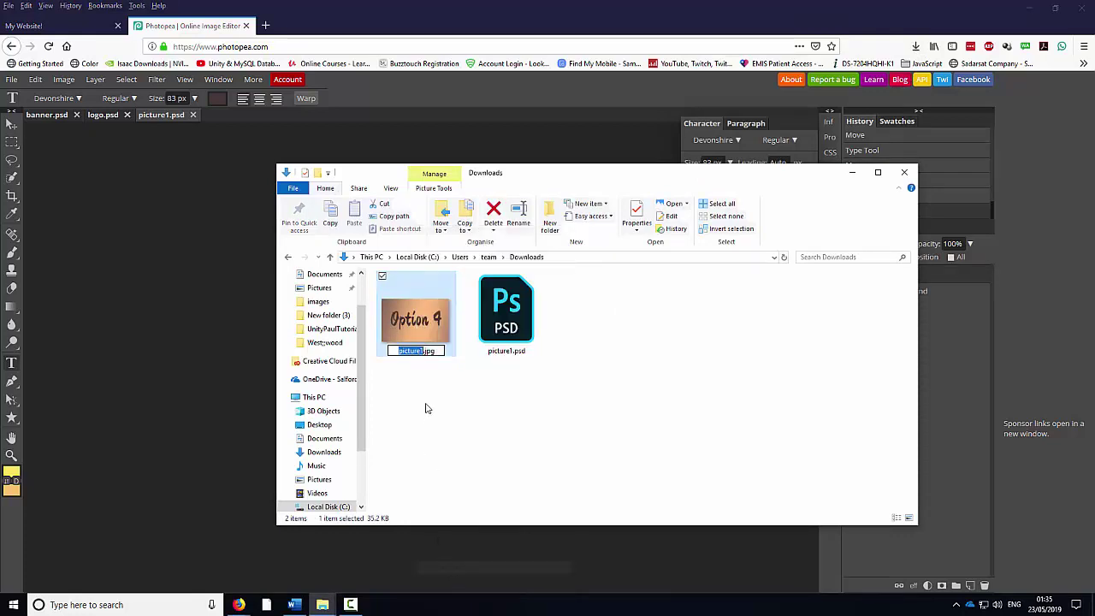
{"action": "double_click", "coordinate": [423, 353]}
{"action": "type", "text": "picture4"}
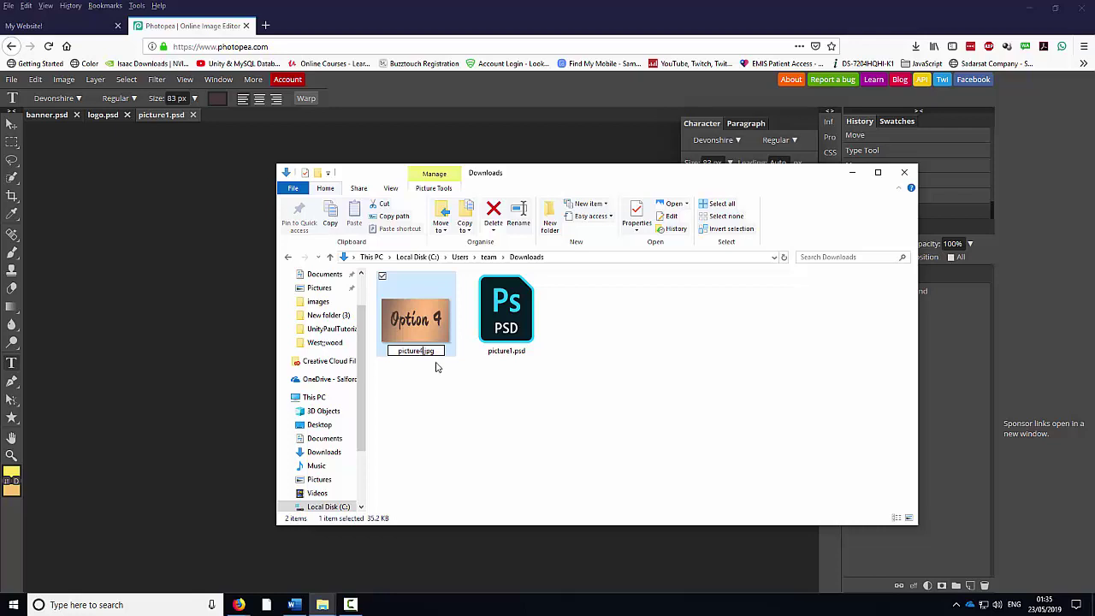
{"action": "key", "text": "Return"}
- Rename picture1.psd to picture4.psd
{"action": "right_click", "coordinate": [501, 354]}
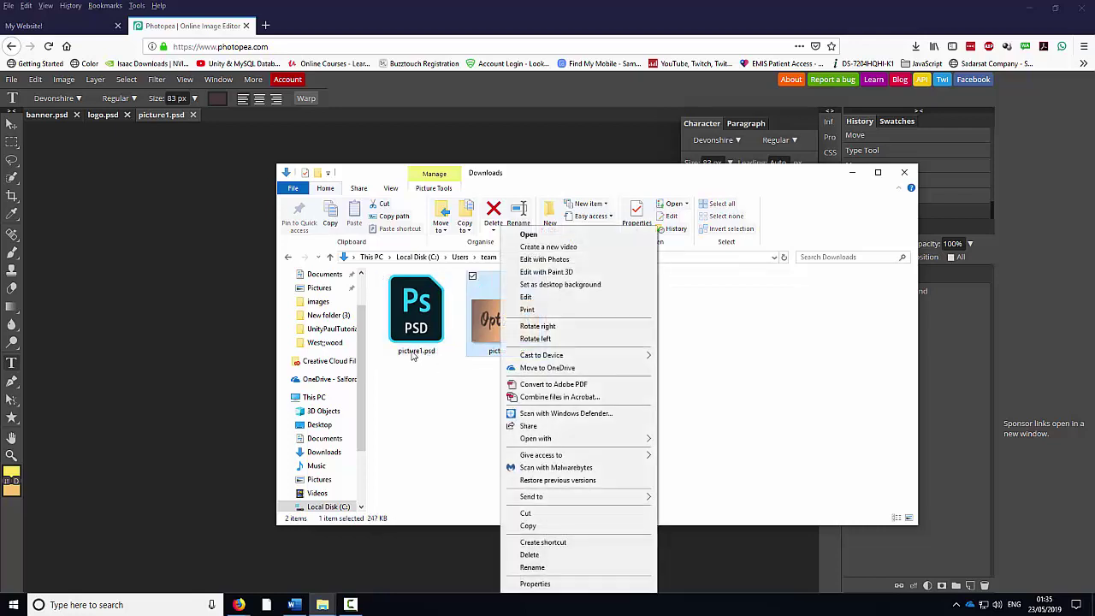
{"action": "left_click", "coordinate": [407, 349]}
{"action": "right_click", "coordinate": [412, 351]}
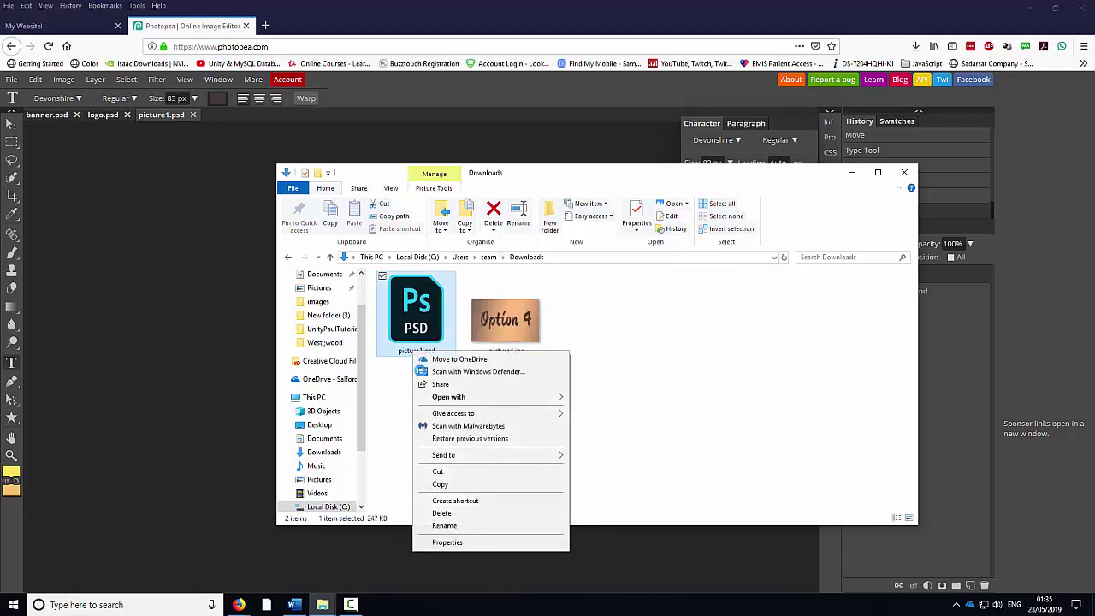
{"action": "left_click", "coordinate": [444, 526]}
{"action": "left_click", "coordinate": [420, 345]}
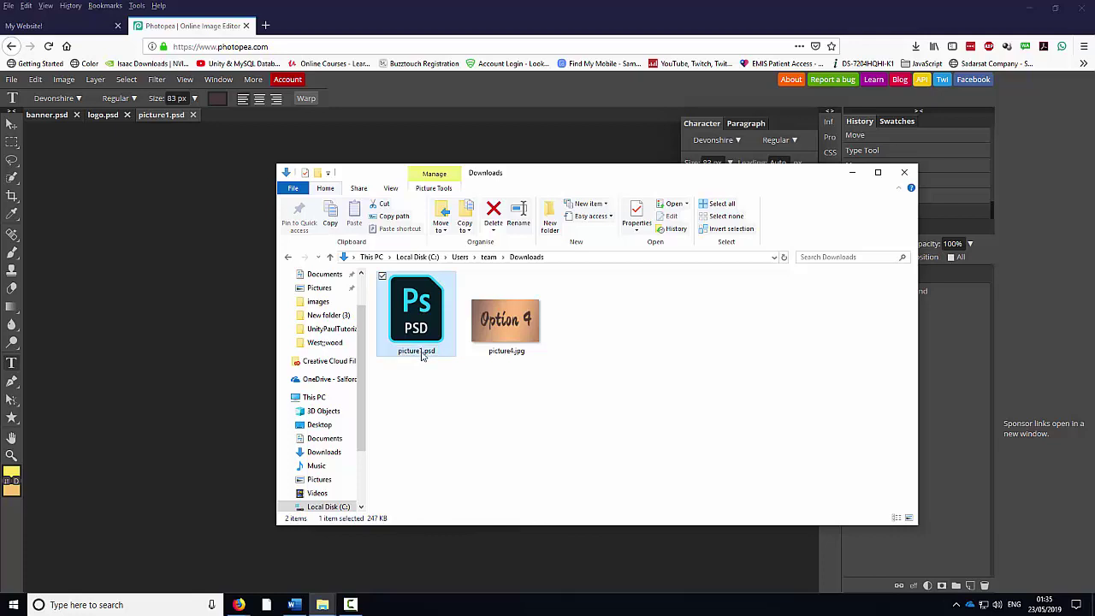
{"action": "right_click", "coordinate": [422, 356]}
{"action": "left_click", "coordinate": [454, 527]}
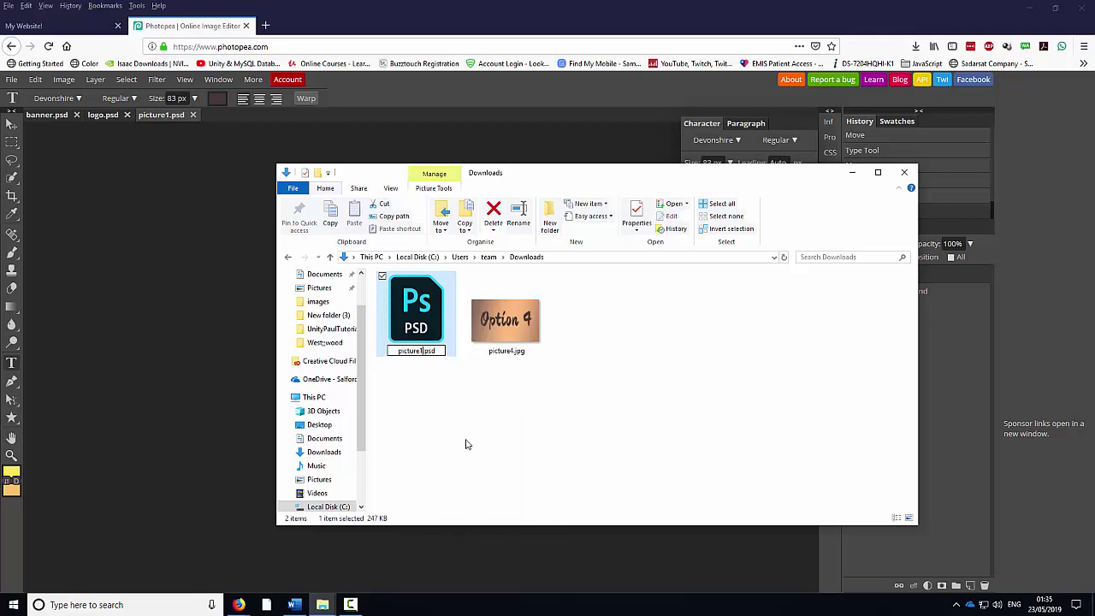
{"action": "key", "text": "BackSpace"}
{"action": "type", "text": "4"}
- Move both picture4 files into the images folder, replacing the old picture4.jpg
{"action": "left_click_drag", "start_coordinate": [624, 357], "coordinate": [426, 321]}
{"action": "right_click", "coordinate": [428, 322]}
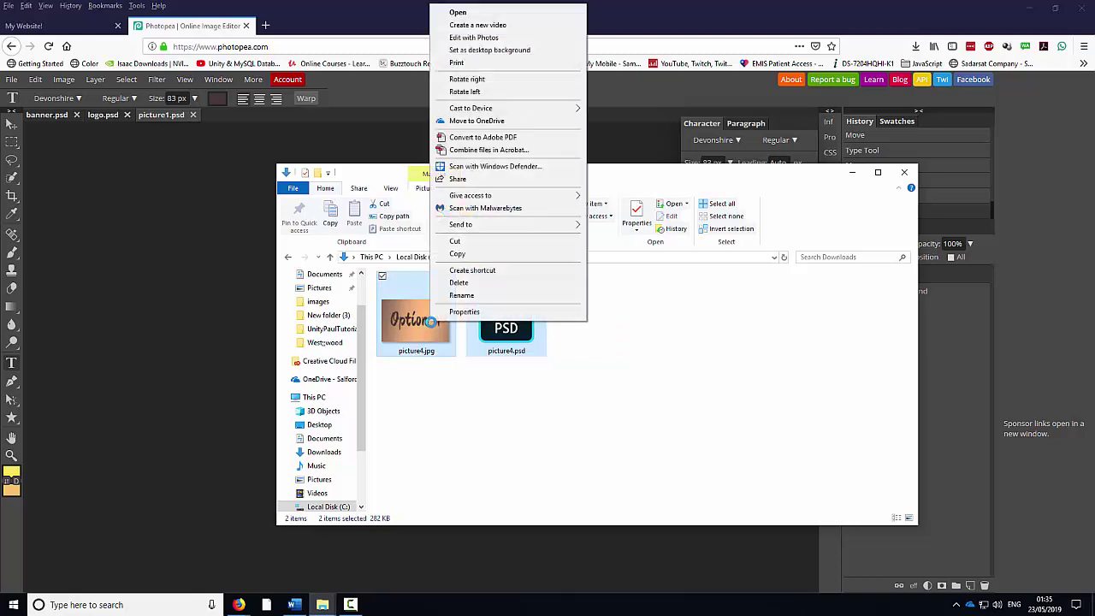
{"action": "left_click", "coordinate": [455, 241]}
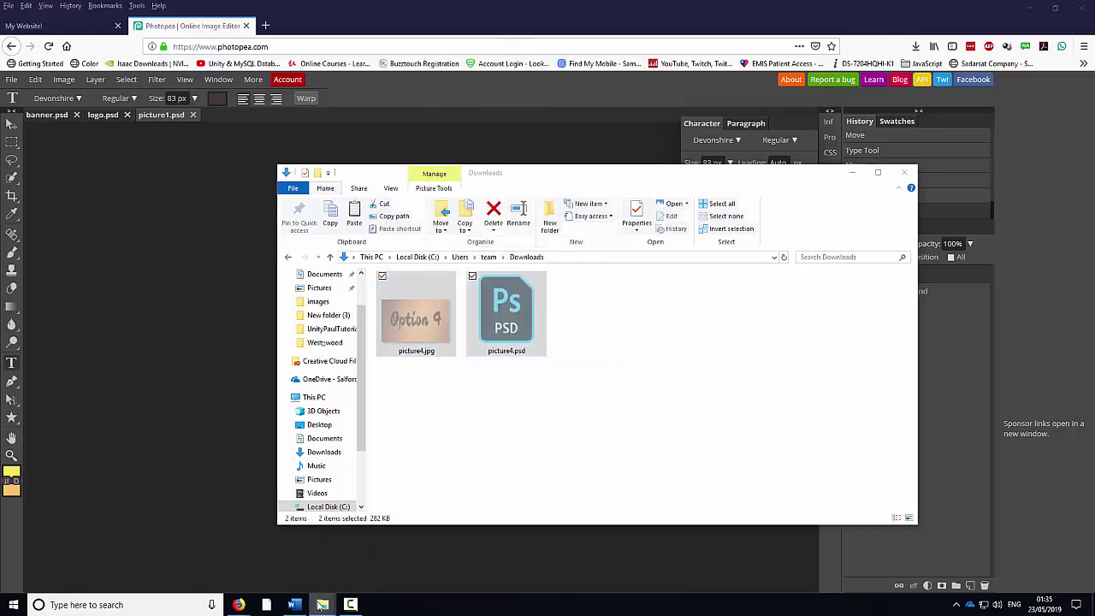
{"action": "mouse_move", "coordinate": [322, 605]}
{"action": "left_click", "coordinate": [257, 530]}
{"action": "right_click", "coordinate": [486, 466]}
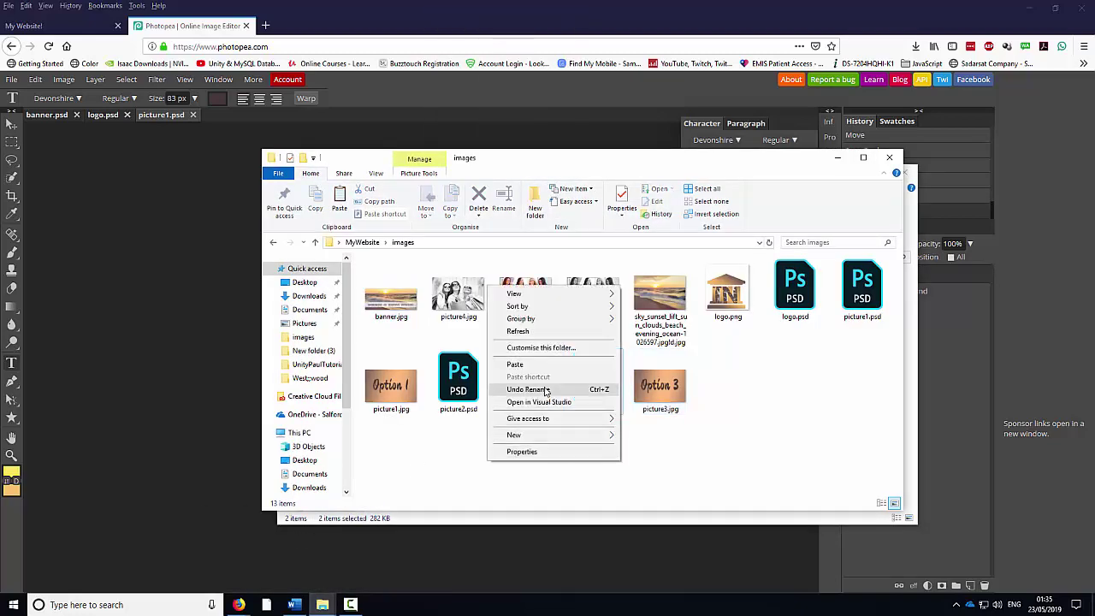
{"action": "left_click", "coordinate": [533, 362]}
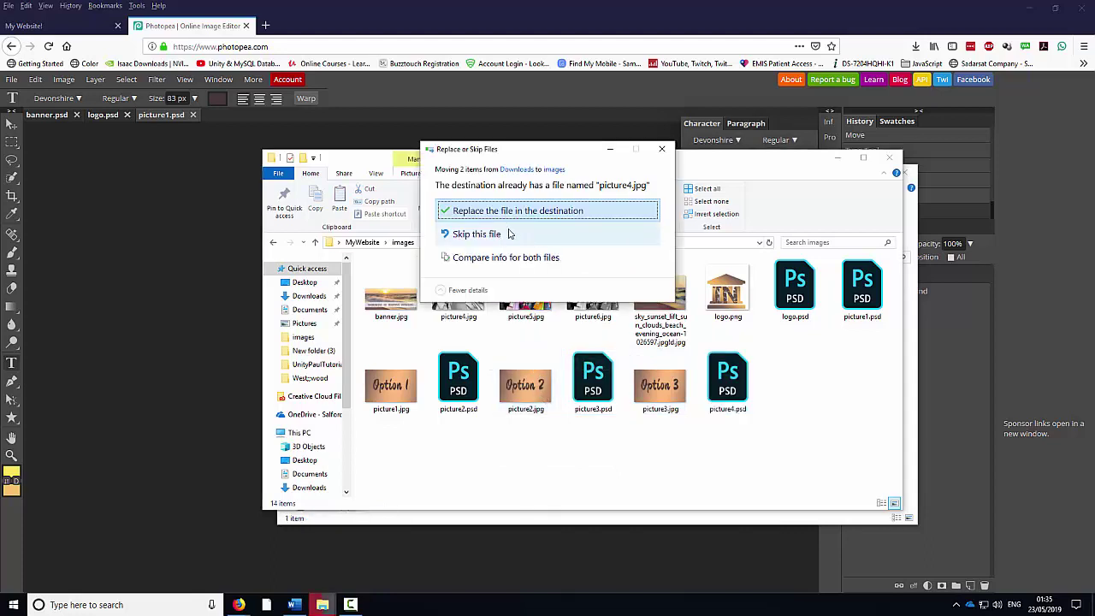
{"action": "left_click", "coordinate": [505, 211]}
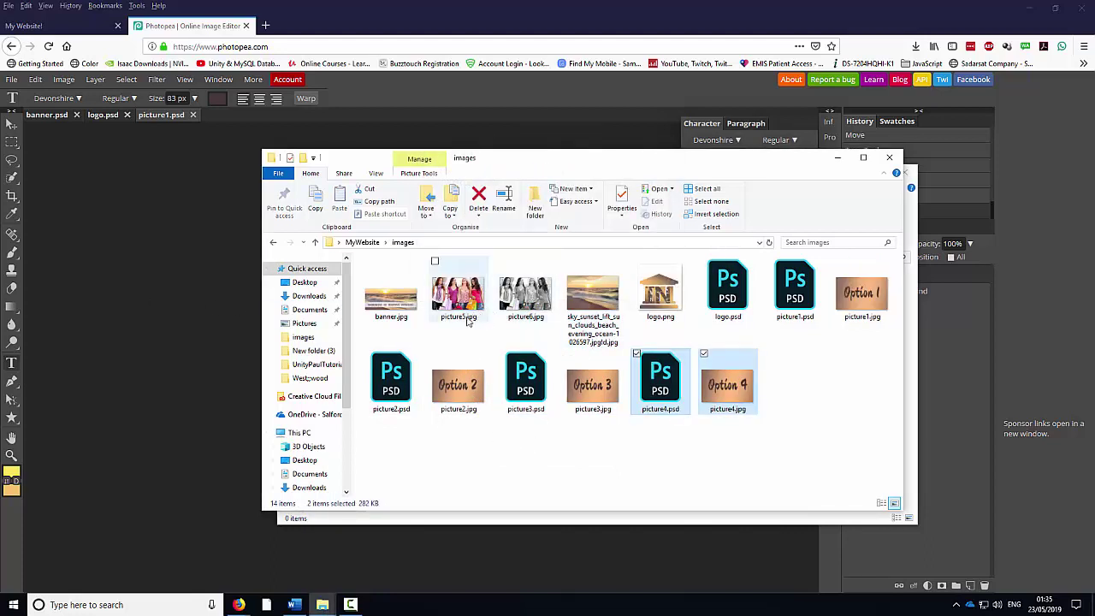
- Replace the 4 with 5 so the caption reads 'Option 5'
{"action": "left_click", "coordinate": [221, 319]}
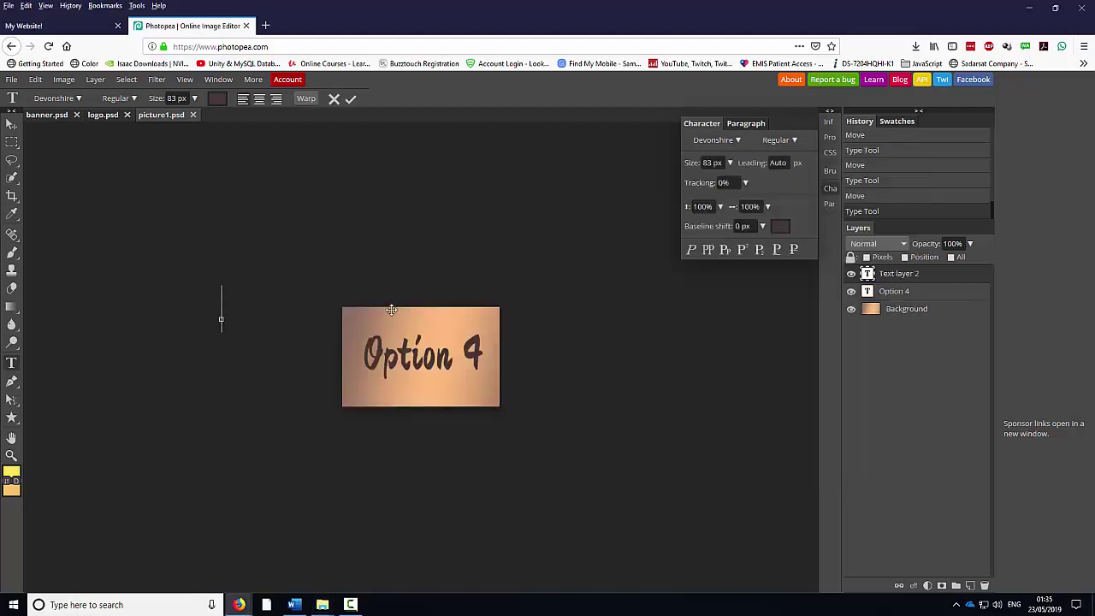
{"action": "double_click", "coordinate": [866, 291]}
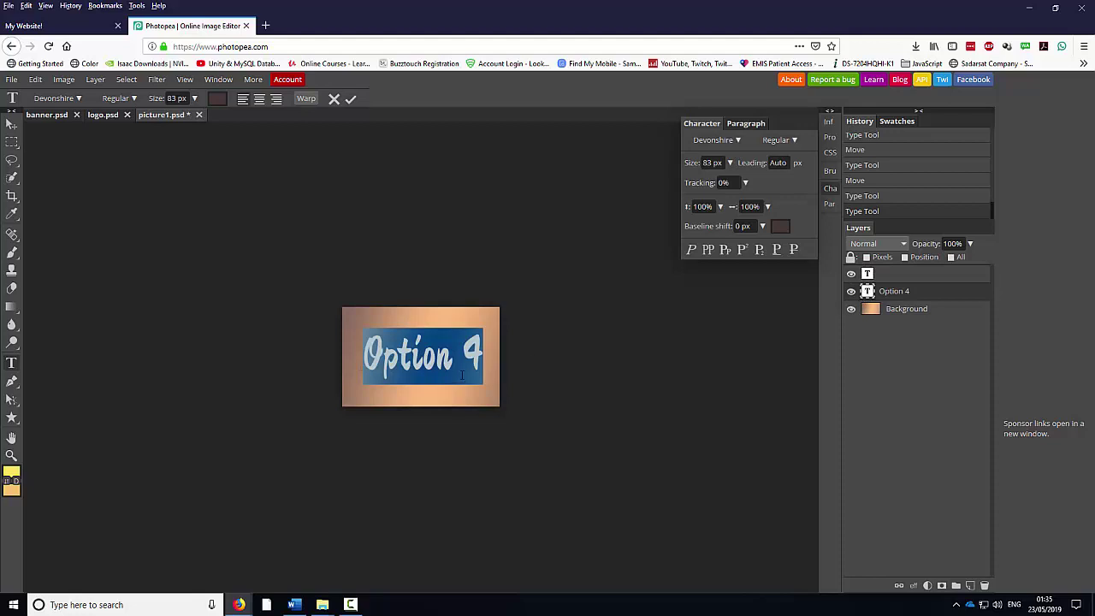
{"action": "left_click_drag", "start_coordinate": [462, 375], "coordinate": [491, 355]}
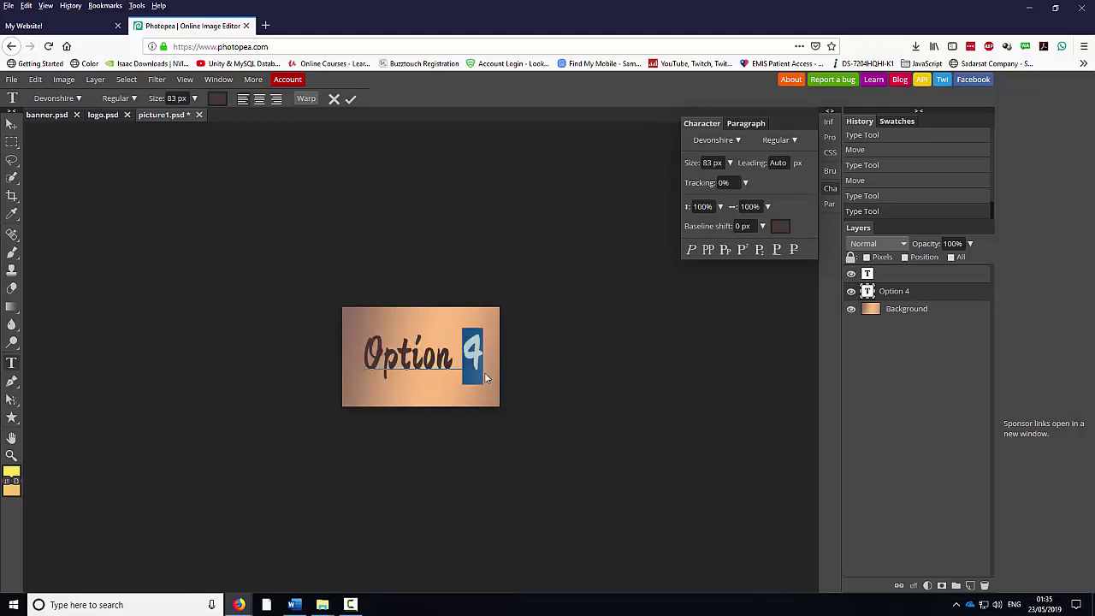
{"action": "type", "text": "5"}
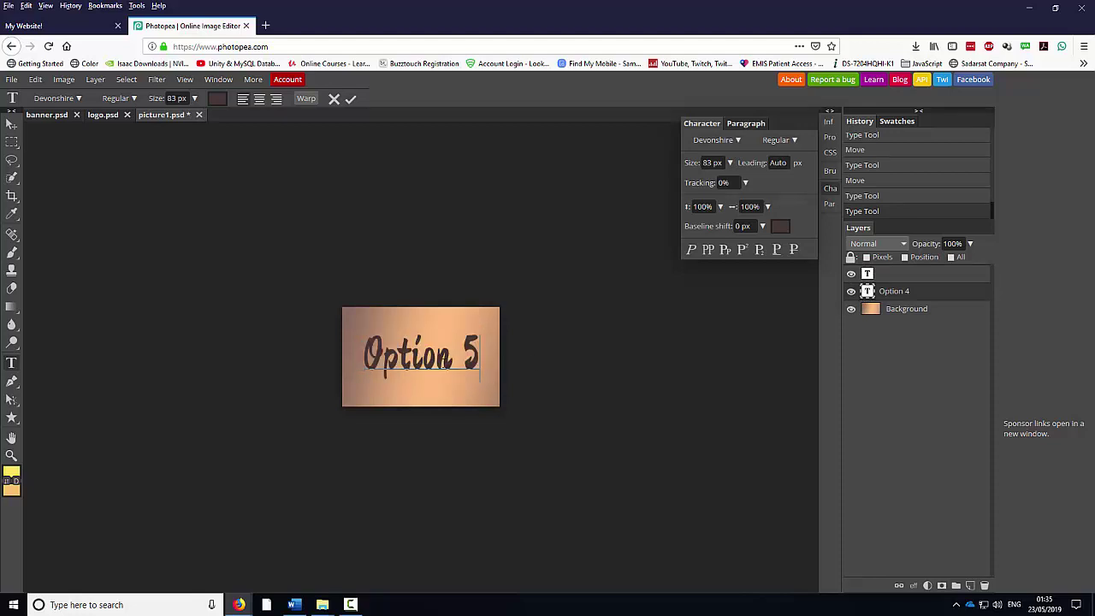
- Download the design as picture1.psd and picture1.jpg, then show the recent downloads list
{"action": "left_click", "coordinate": [12, 80]}
{"action": "left_click", "coordinate": [36, 228]}
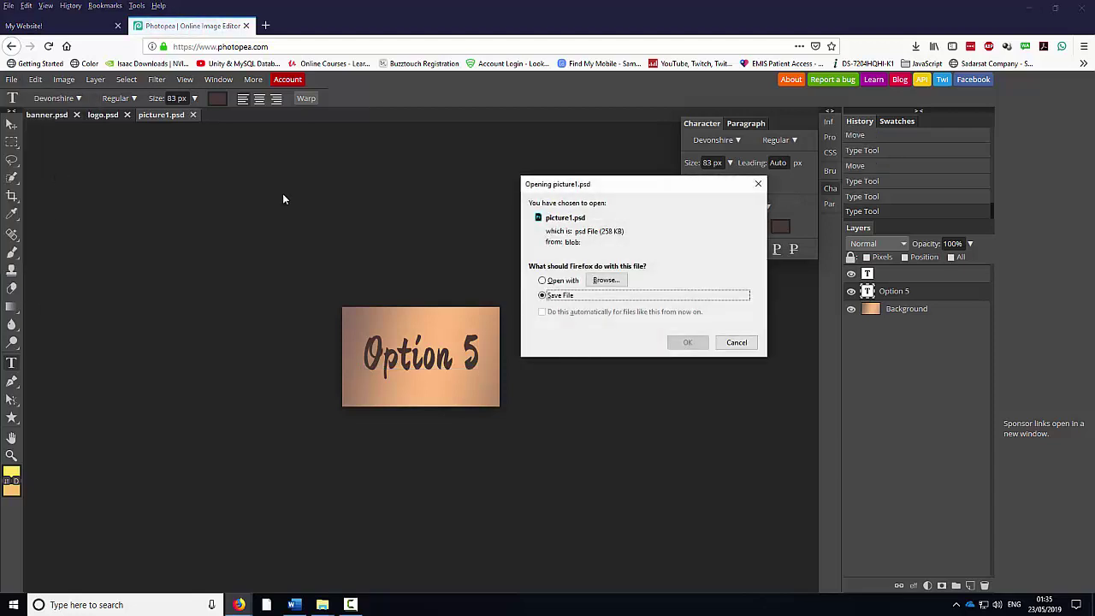
{"action": "left_click", "coordinate": [689, 343]}
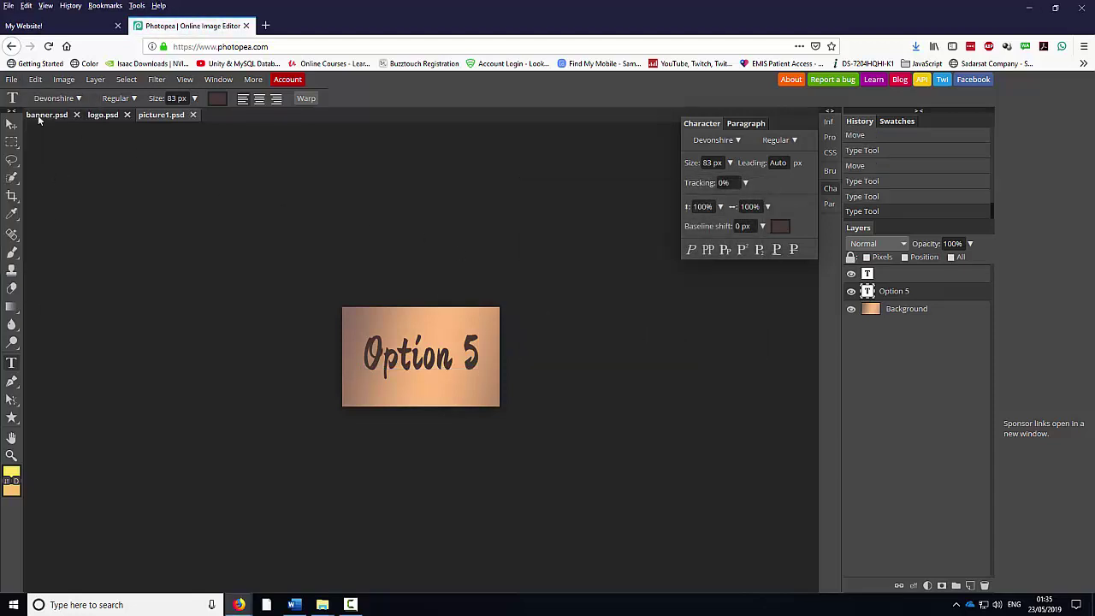
{"action": "left_click", "coordinate": [12, 79]}
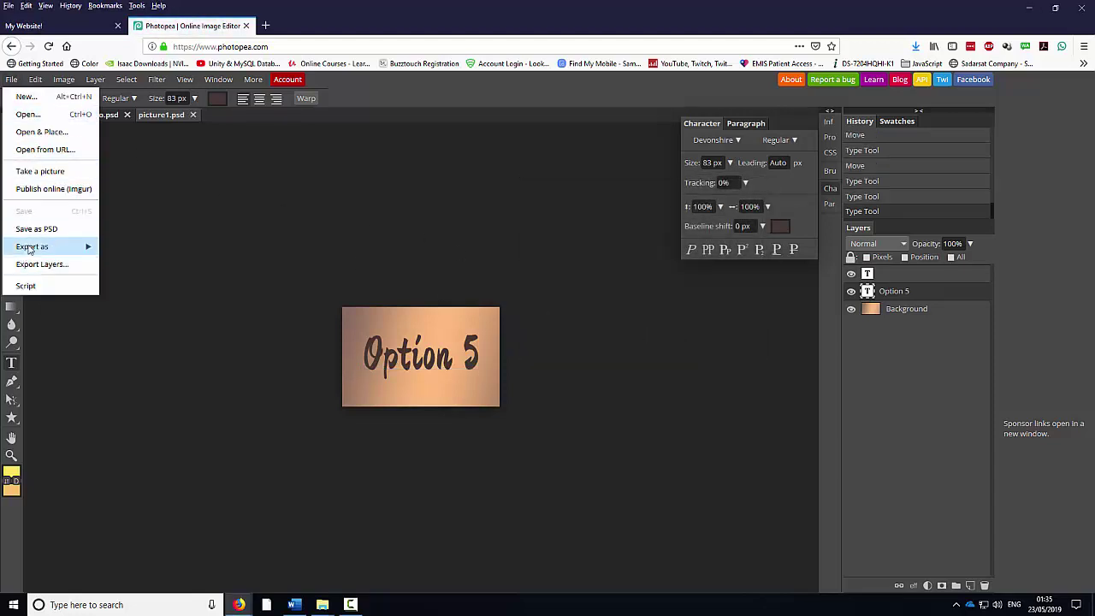
{"action": "mouse_move", "coordinate": [51, 247]}
{"action": "left_click", "coordinate": [140, 265]}
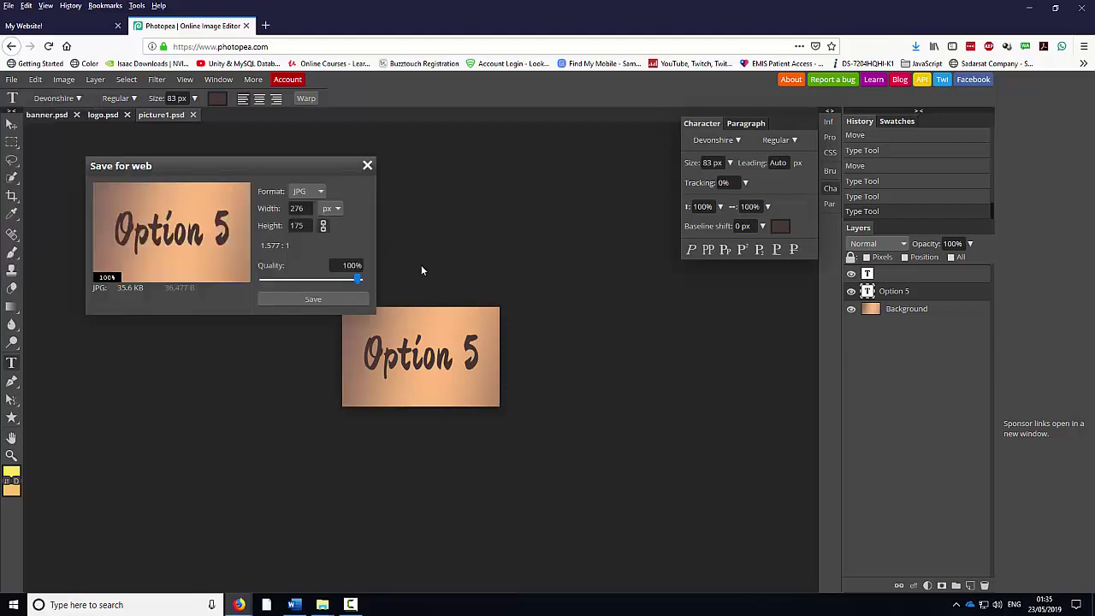
{"action": "left_click", "coordinate": [330, 301]}
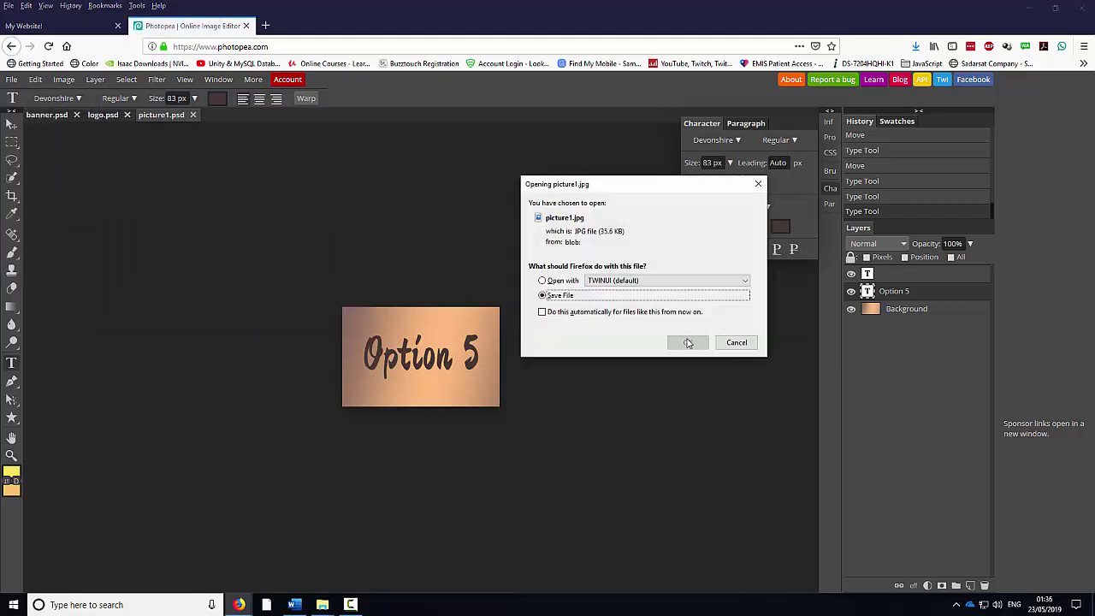
{"action": "left_click", "coordinate": [688, 343]}
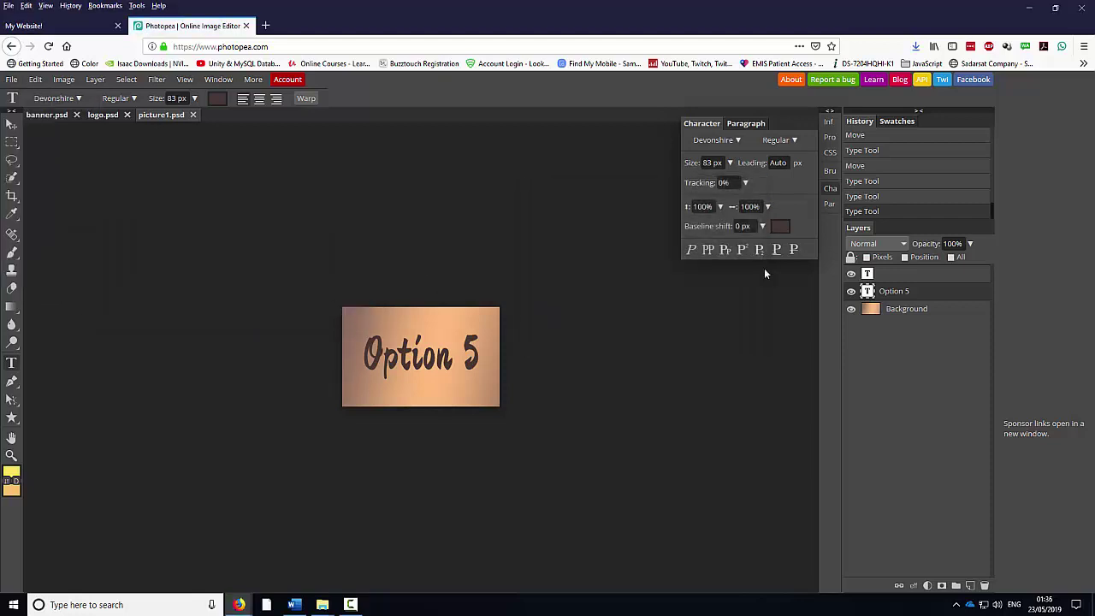
{"action": "left_click", "coordinate": [914, 49]}
- Rename the downloaded picture1.jpg to picture5.jpg in Downloads
{"action": "left_click", "coordinate": [909, 76]}
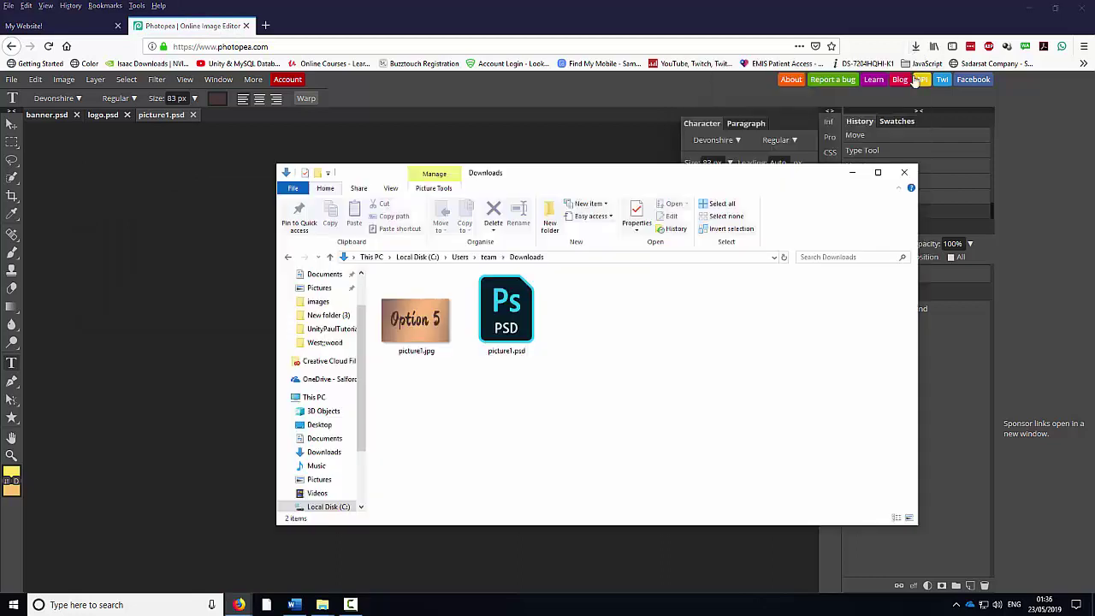
{"action": "right_click", "coordinate": [421, 358]}
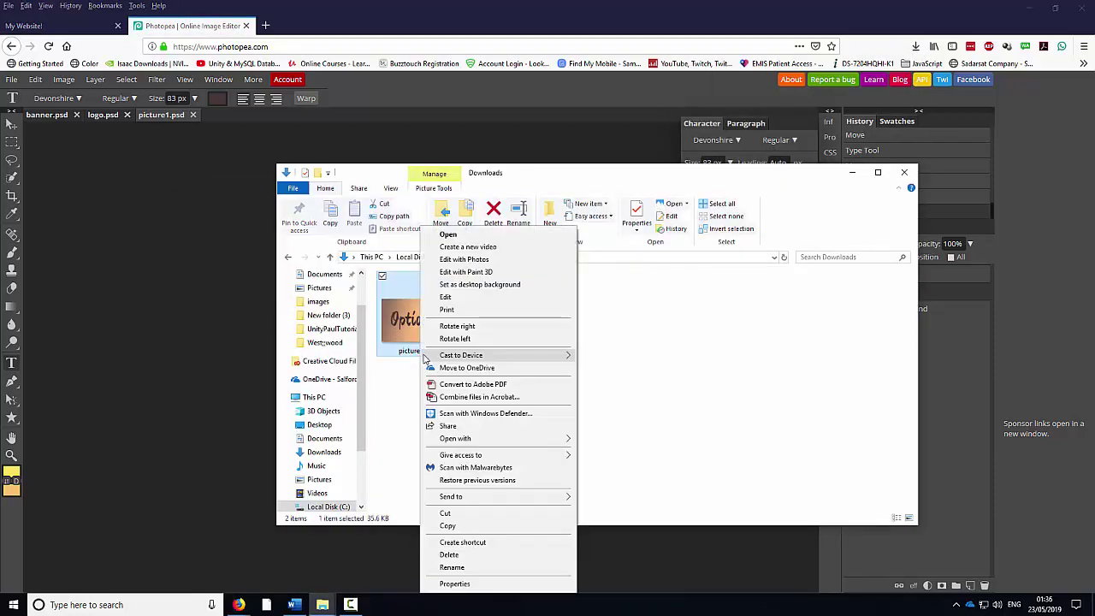
{"action": "left_click", "coordinate": [453, 568]}
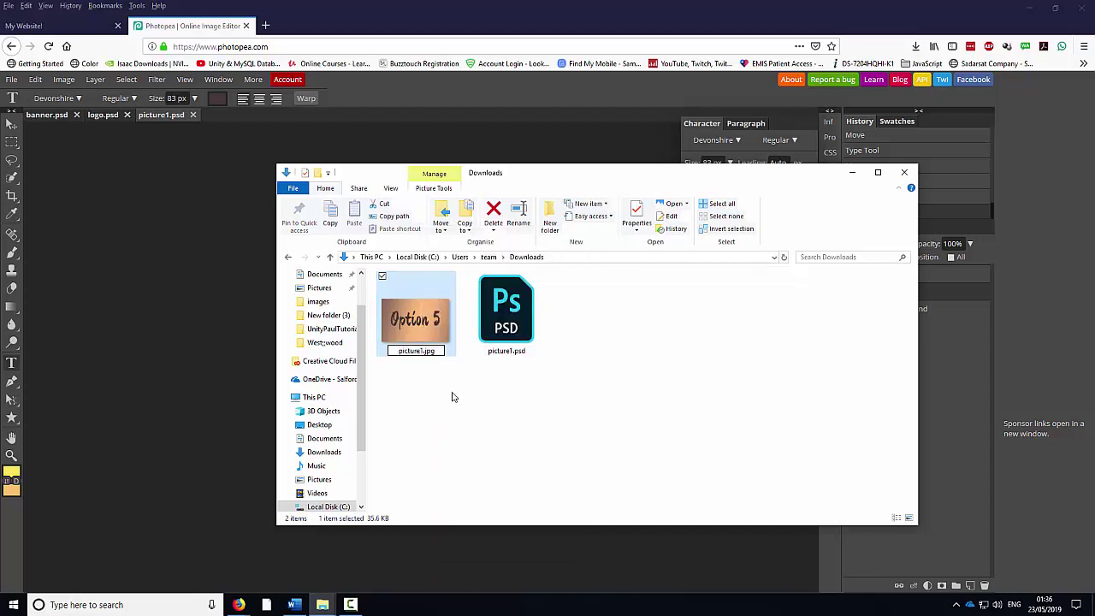
{"action": "type", "text": "5"}
{"action": "left_click", "coordinate": [512, 342]}
{"action": "right_click", "coordinate": [513, 349]}
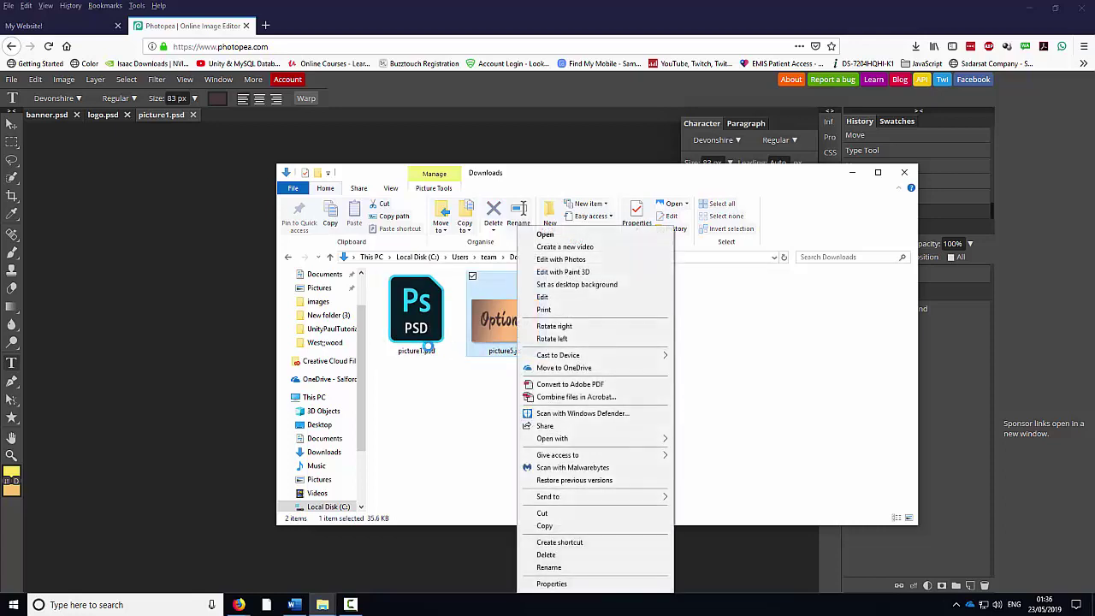
{"action": "left_click", "coordinate": [425, 347]}
- Rename picture1.psd to picture5.psd
{"action": "right_click", "coordinate": [430, 350]}
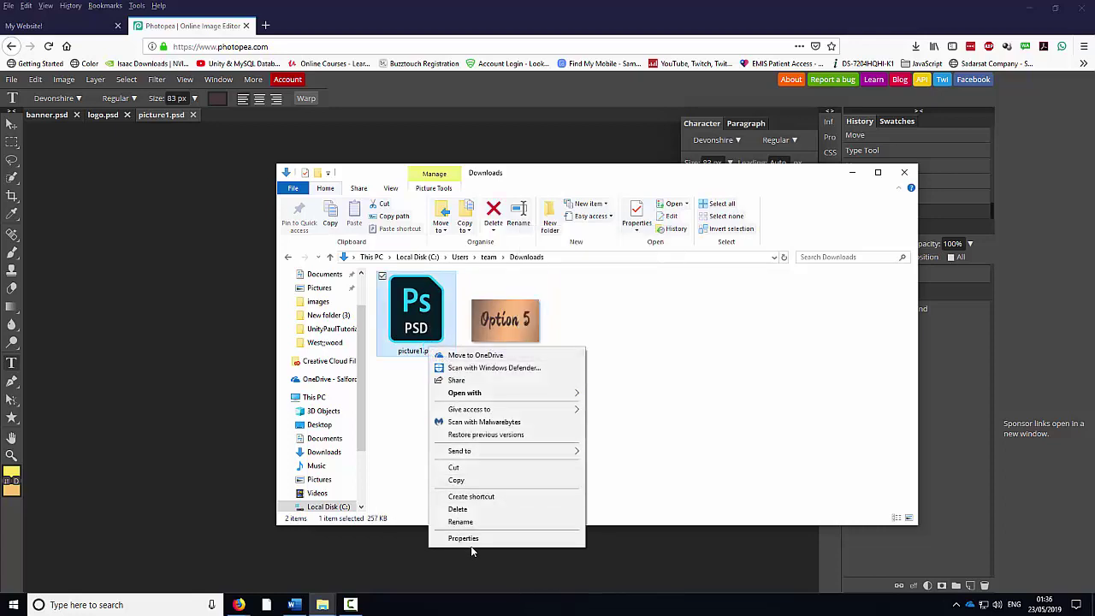
{"action": "left_click", "coordinate": [461, 520]}
{"action": "left_click", "coordinate": [420, 351]}
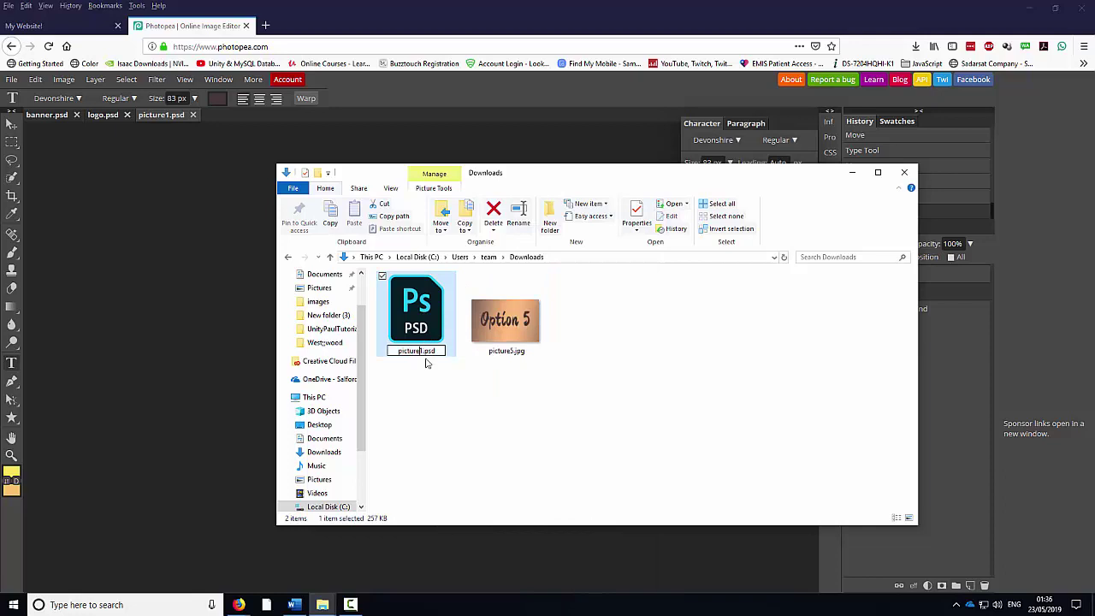
{"action": "key", "text": "Delete"}
{"action": "type", "text": "5"}
{"action": "key", "text": "Return"}
- Move both picture5 files into the images folder, replacing the old picture5.jpg
{"action": "left_click_drag", "start_coordinate": [616, 358], "coordinate": [383, 298]}
{"action": "right_click", "coordinate": [465, 330]}
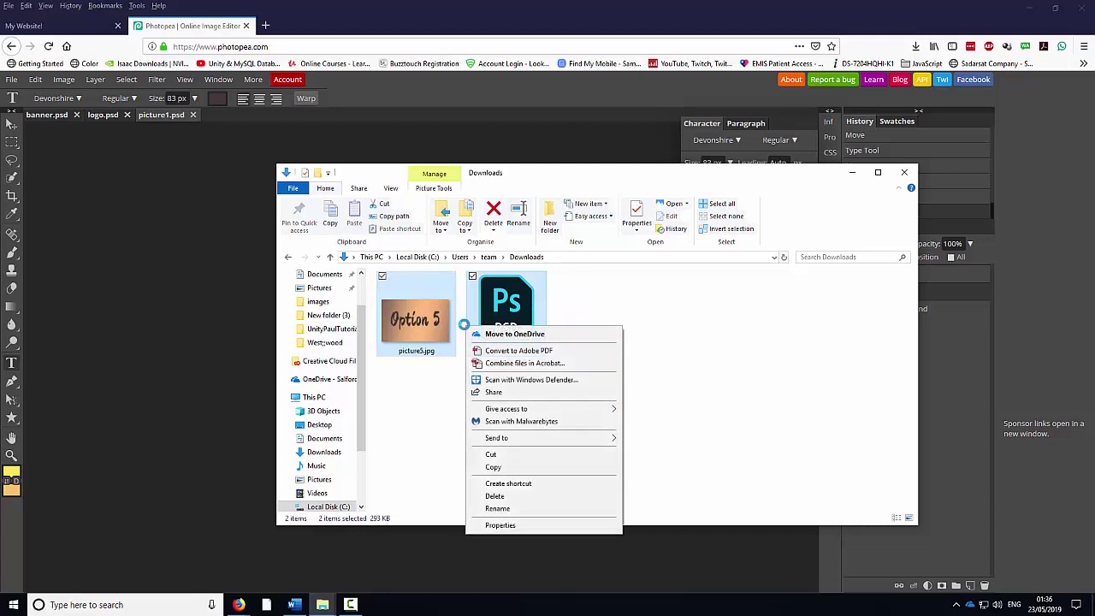
{"action": "left_click", "coordinate": [499, 458]}
{"action": "mouse_move", "coordinate": [322, 605]}
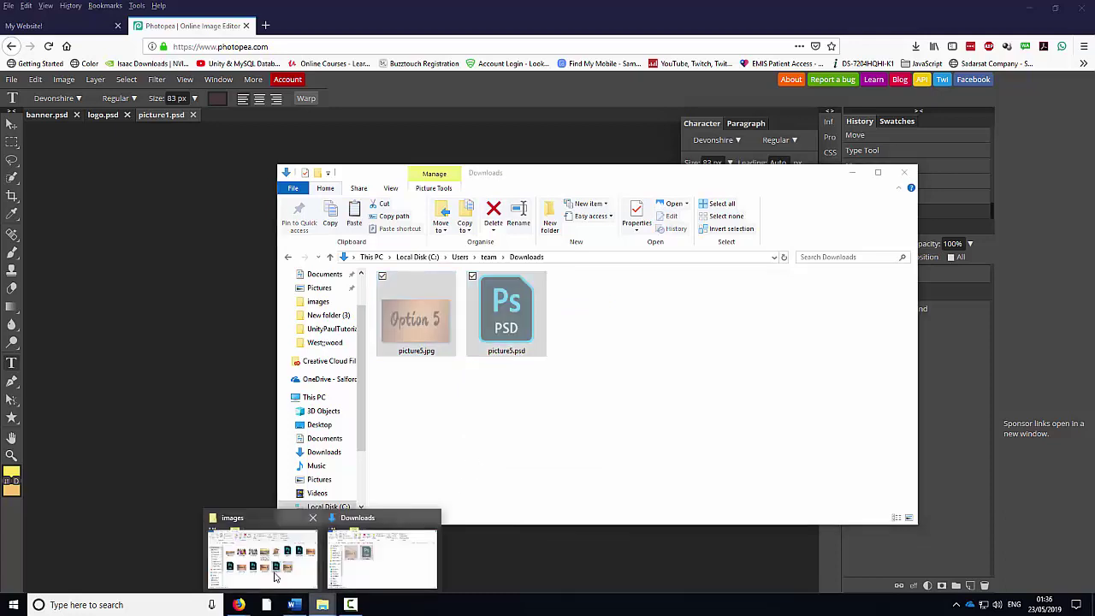
{"action": "left_click", "coordinate": [257, 556]}
{"action": "right_click", "coordinate": [542, 464]}
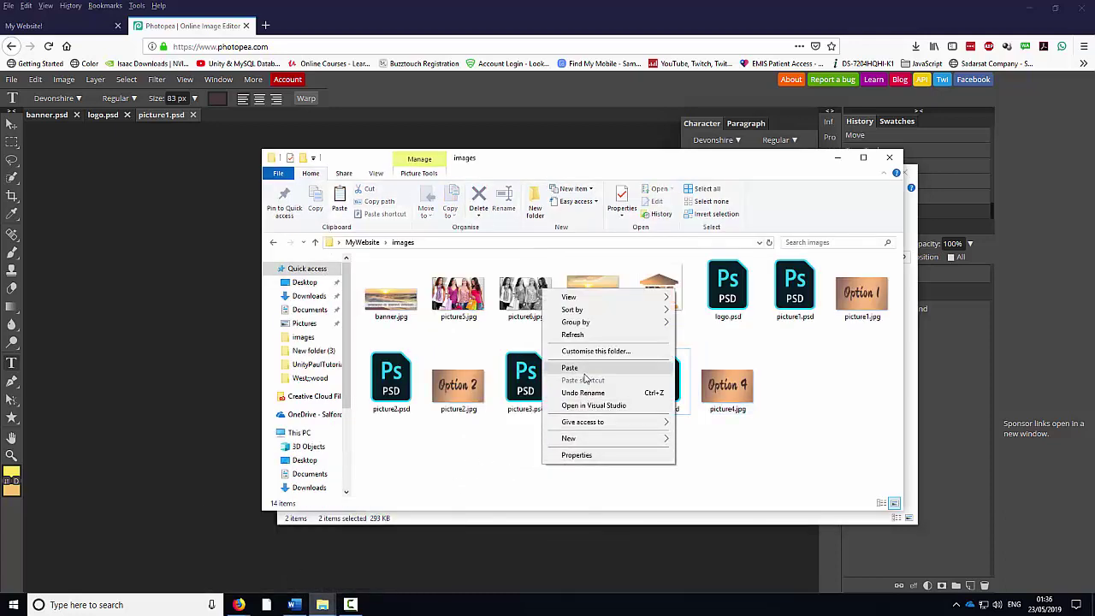
{"action": "left_click", "coordinate": [593, 374]}
{"action": "left_click", "coordinate": [549, 212]}
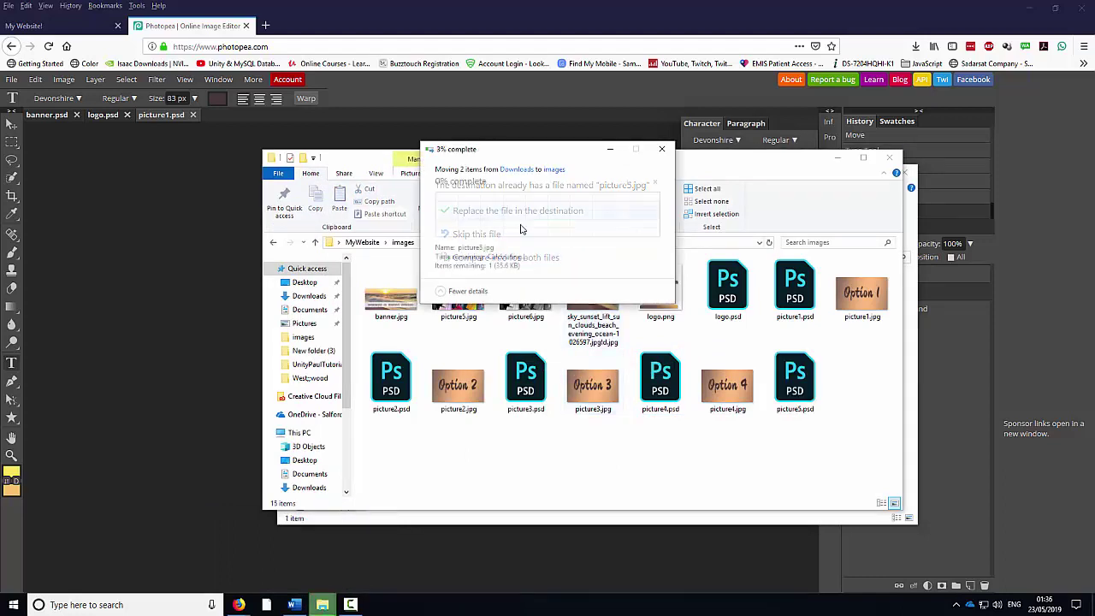
{"action": "left_click", "coordinate": [154, 372]}
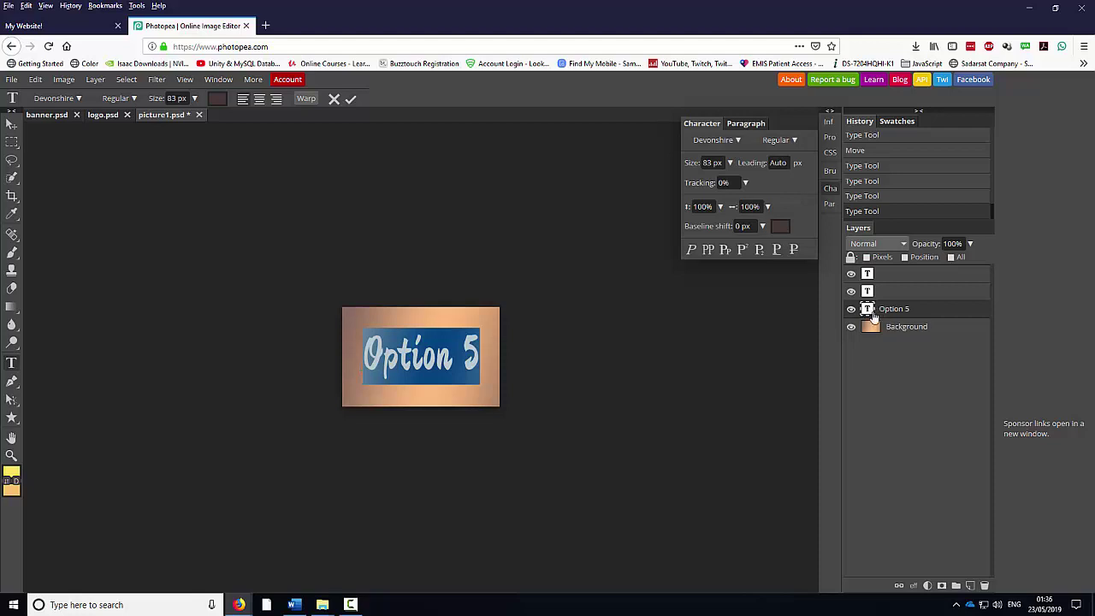
- Change the caption to 'Option 6' and save it as picture1.psd
{"action": "left_click", "coordinate": [460, 376]}
{"action": "double_click", "coordinate": [468, 361]}
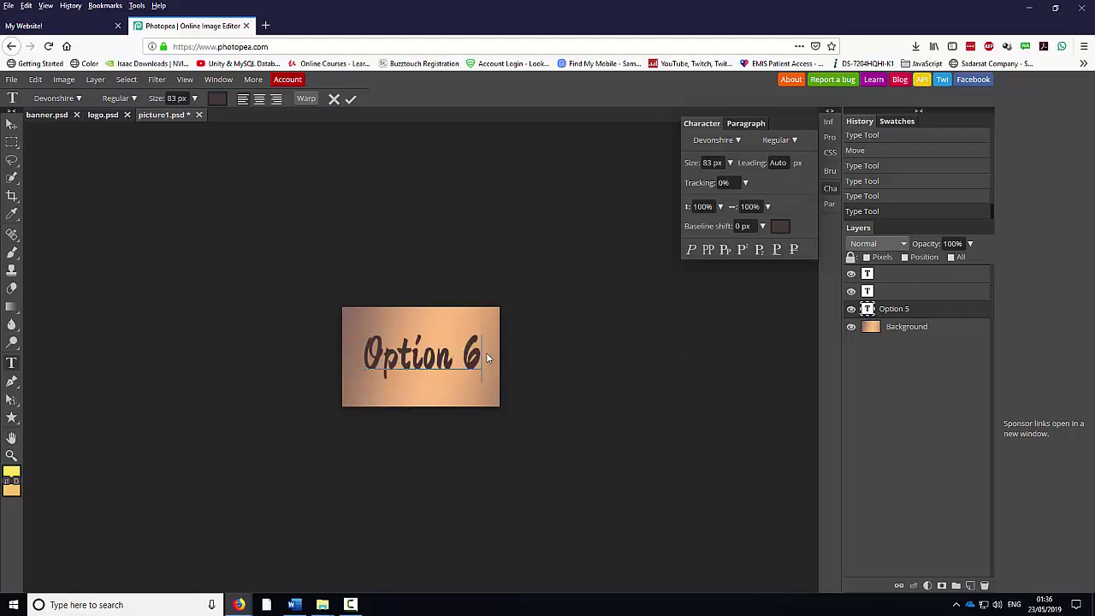
{"action": "left_click", "coordinate": [11, 127]}
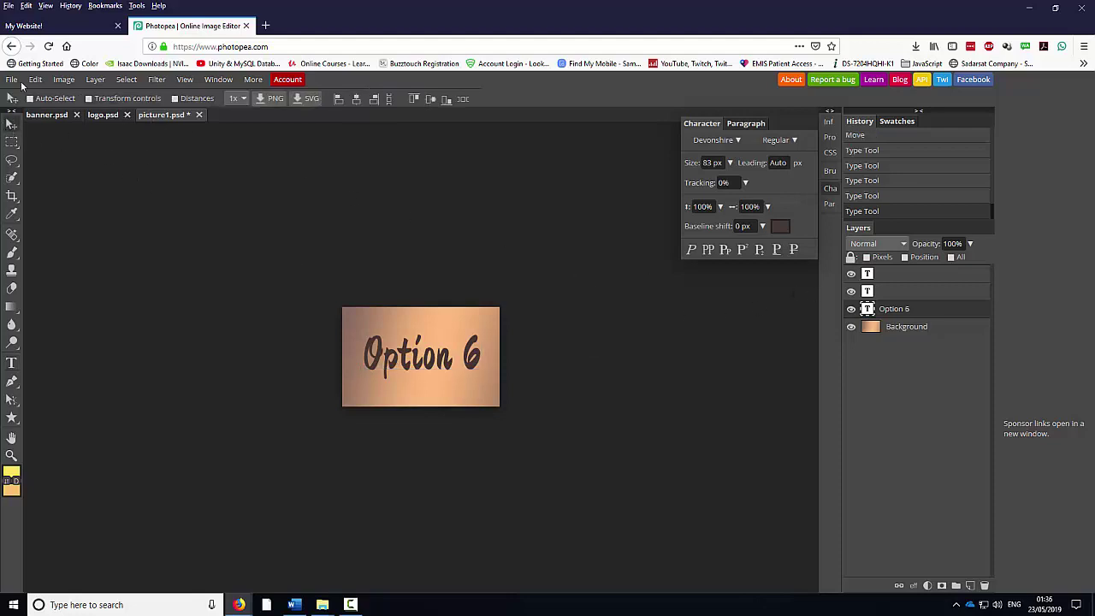
{"action": "left_click", "coordinate": [12, 79]}
{"action": "left_click", "coordinate": [40, 226]}
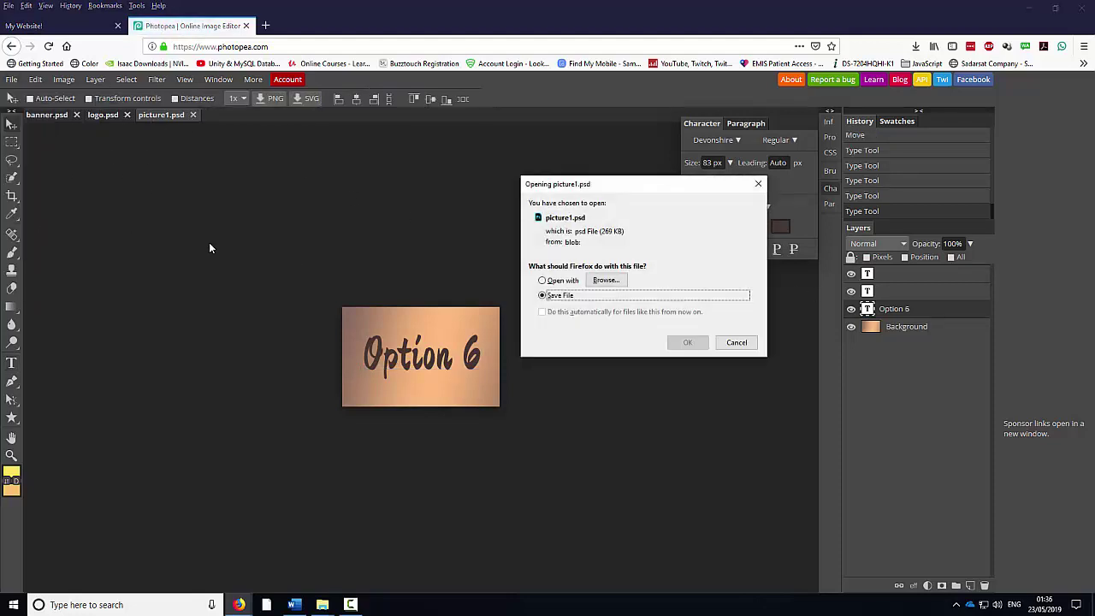
{"action": "left_click", "coordinate": [687, 342]}
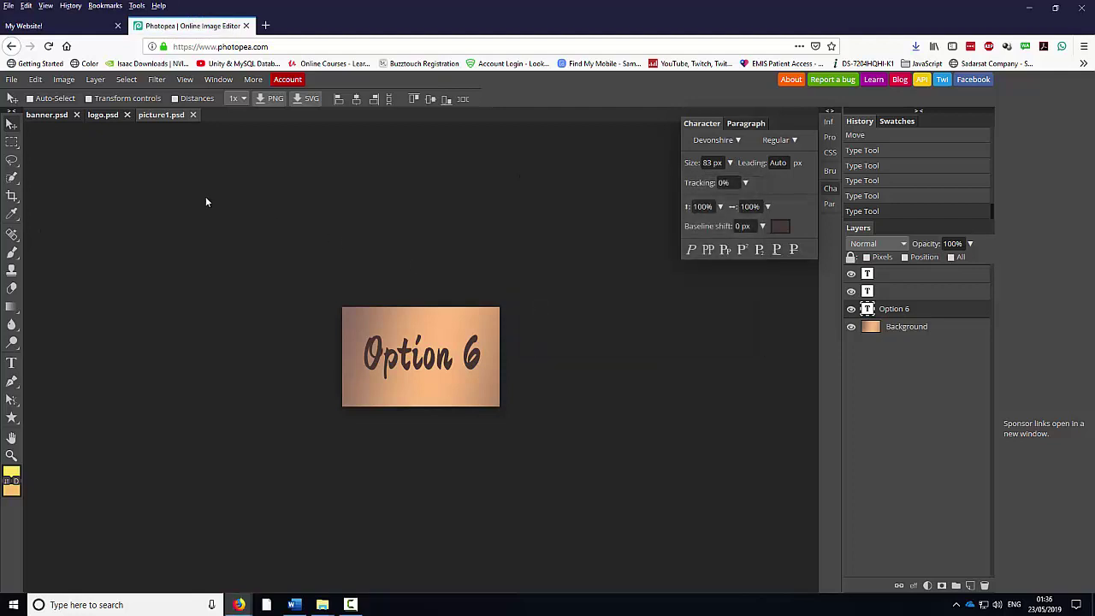
- Export the image as picture1.jpg and check the recent downloads
{"action": "left_click", "coordinate": [12, 80]}
{"action": "mouse_move", "coordinate": [30, 248]}
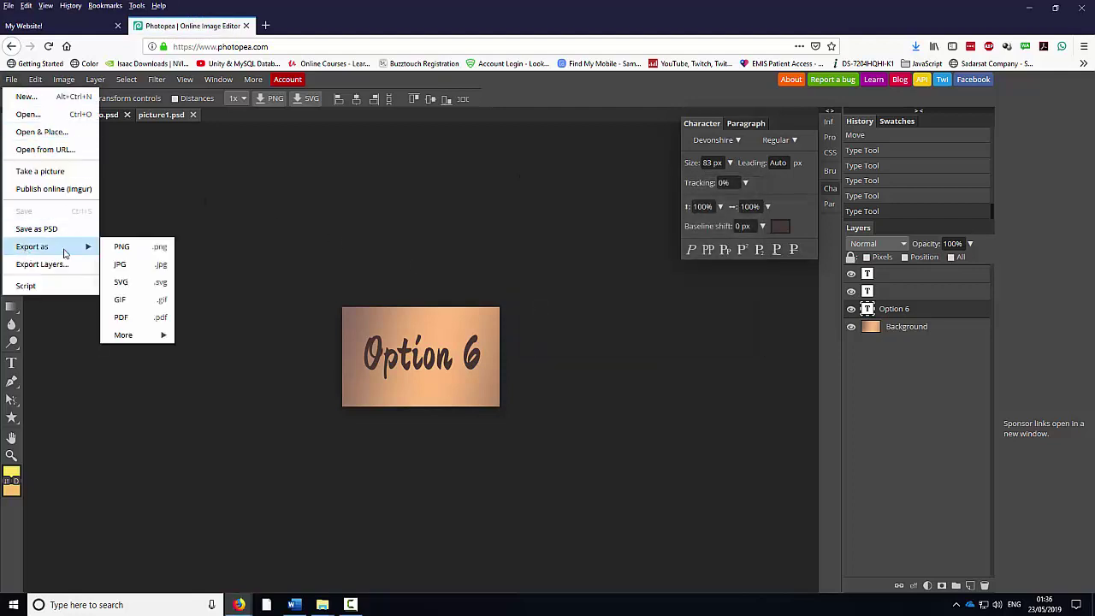
{"action": "left_click", "coordinate": [149, 266]}
{"action": "left_click", "coordinate": [333, 302]}
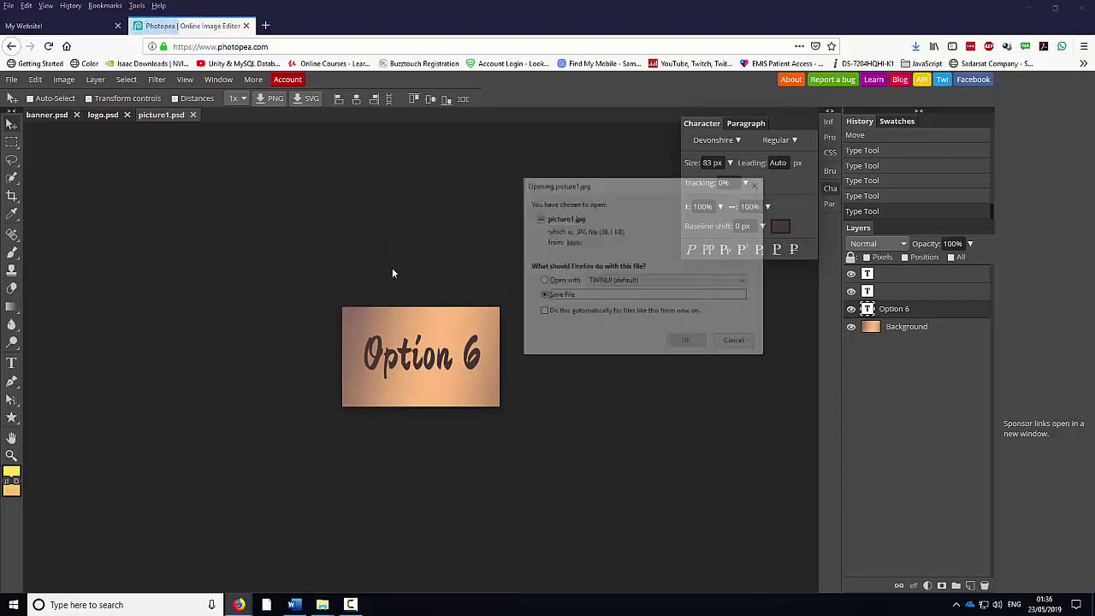
{"action": "left_click", "coordinate": [689, 342]}
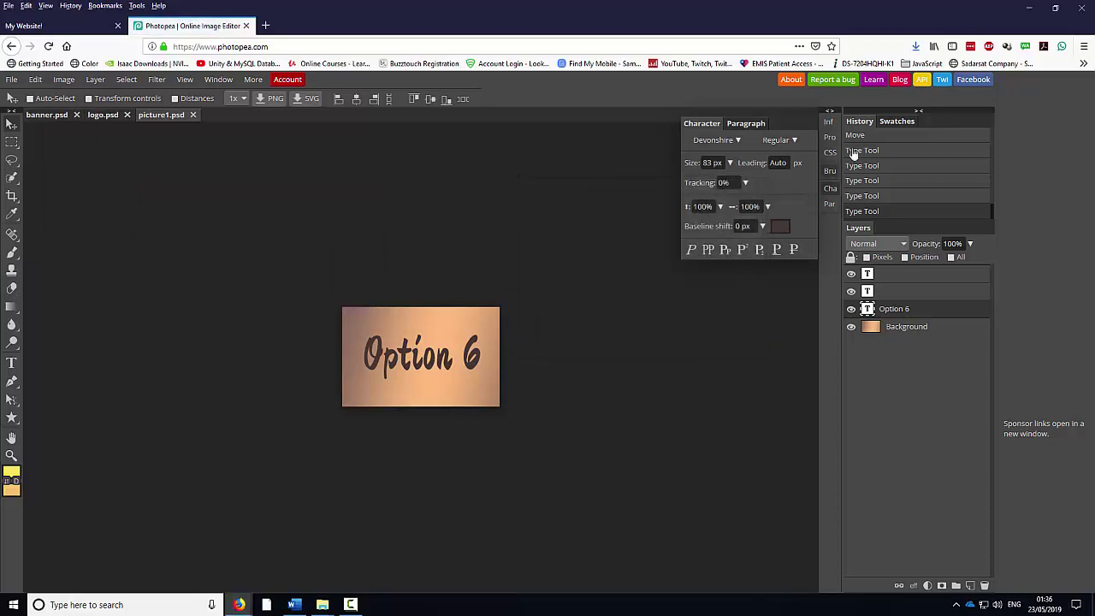
{"action": "left_click", "coordinate": [915, 47]}
- Rename the downloaded picture1.jpg to picture6.jpg in Downloads
{"action": "left_click", "coordinate": [916, 82]}
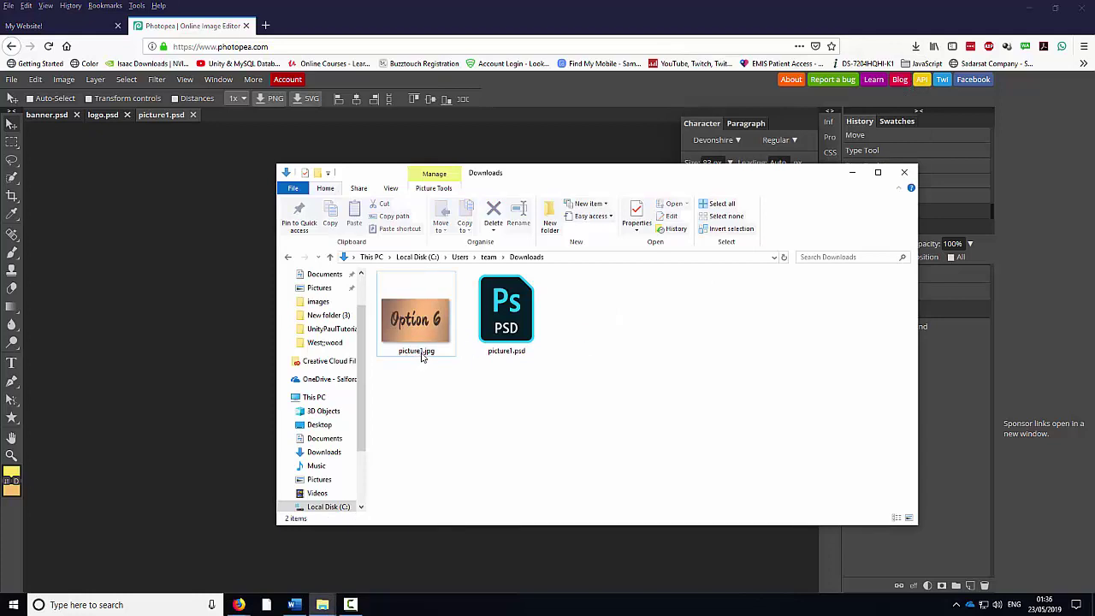
{"action": "right_click", "coordinate": [422, 357]}
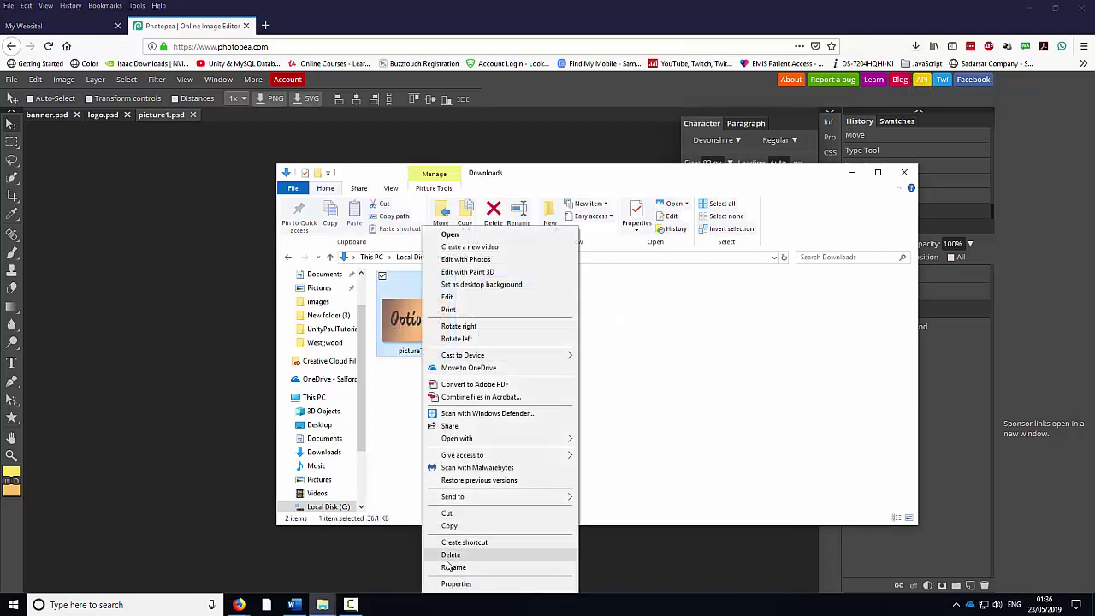
{"action": "left_click", "coordinate": [451, 567]}
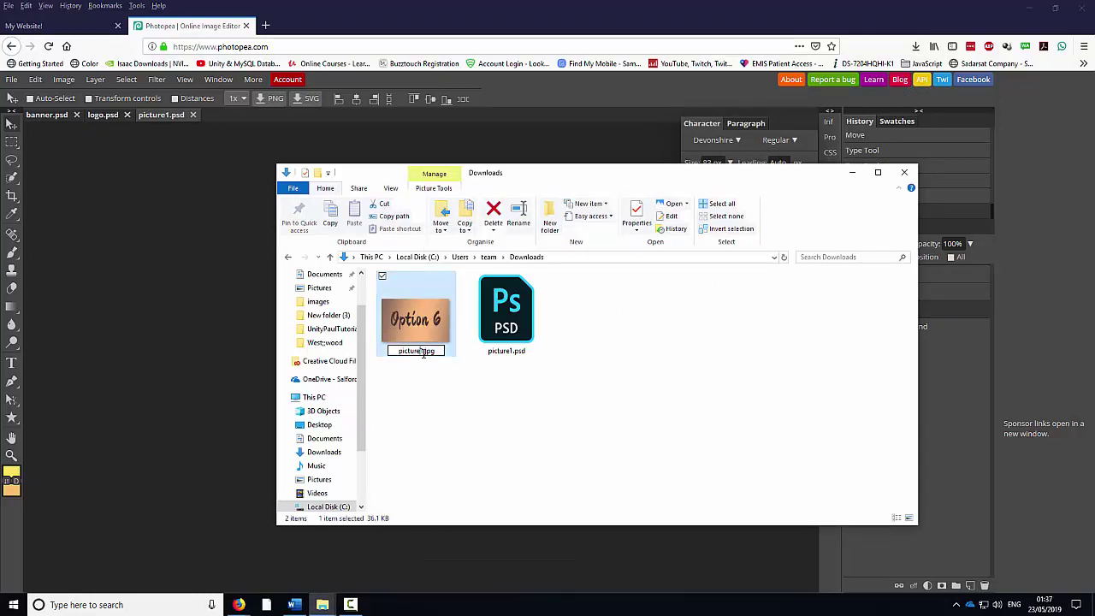
{"action": "key", "text": "BackSpace"}
{"action": "type", "text": "6"}
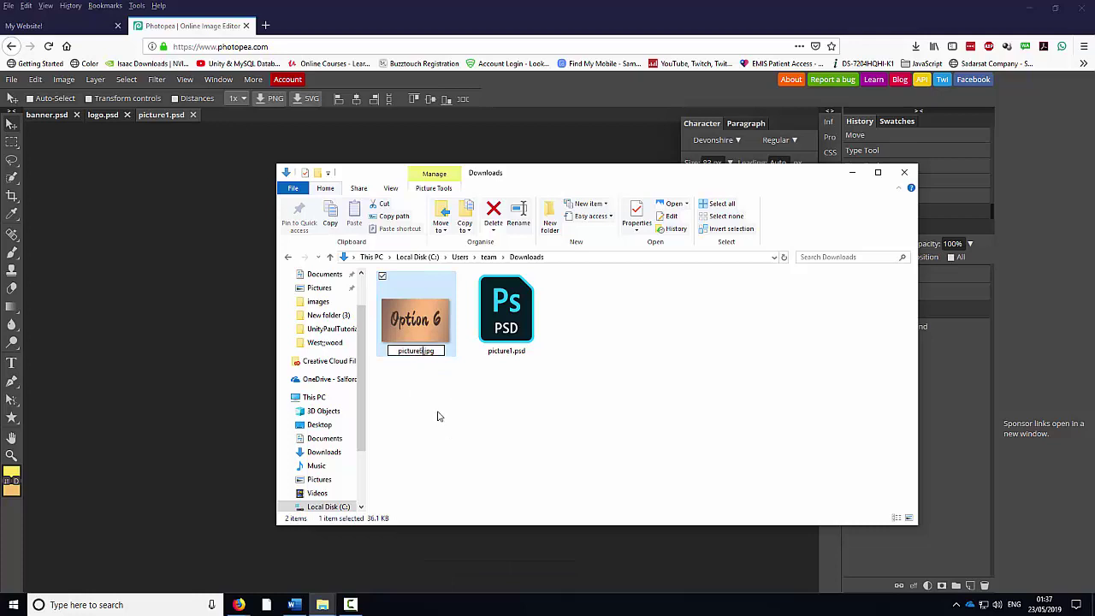
{"action": "left_click", "coordinate": [505, 345]}
{"action": "right_click", "coordinate": [579, 354]}
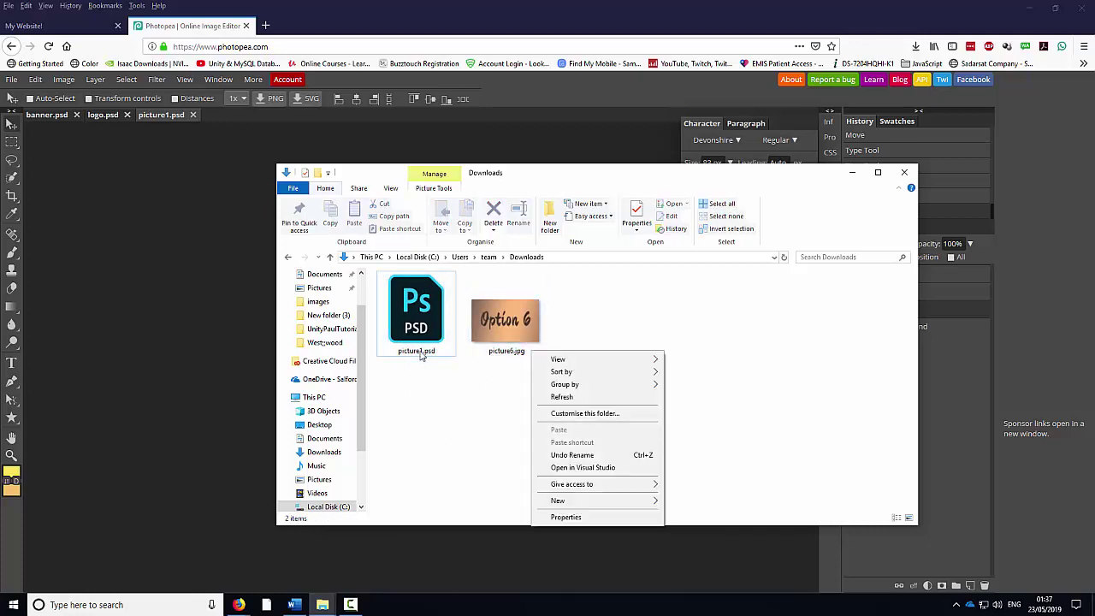
{"action": "left_click", "coordinate": [417, 352]}
- Rename picture1.psd to picture6.psd
{"action": "right_click", "coordinate": [416, 351]}
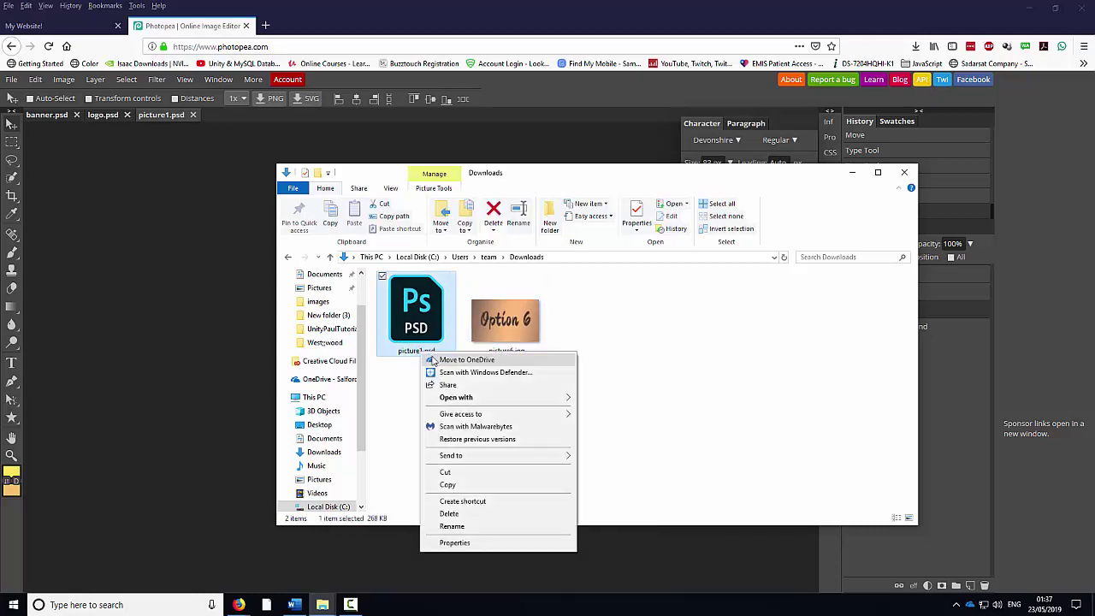
{"action": "left_click", "coordinate": [438, 526]}
{"action": "left_click", "coordinate": [420, 350]}
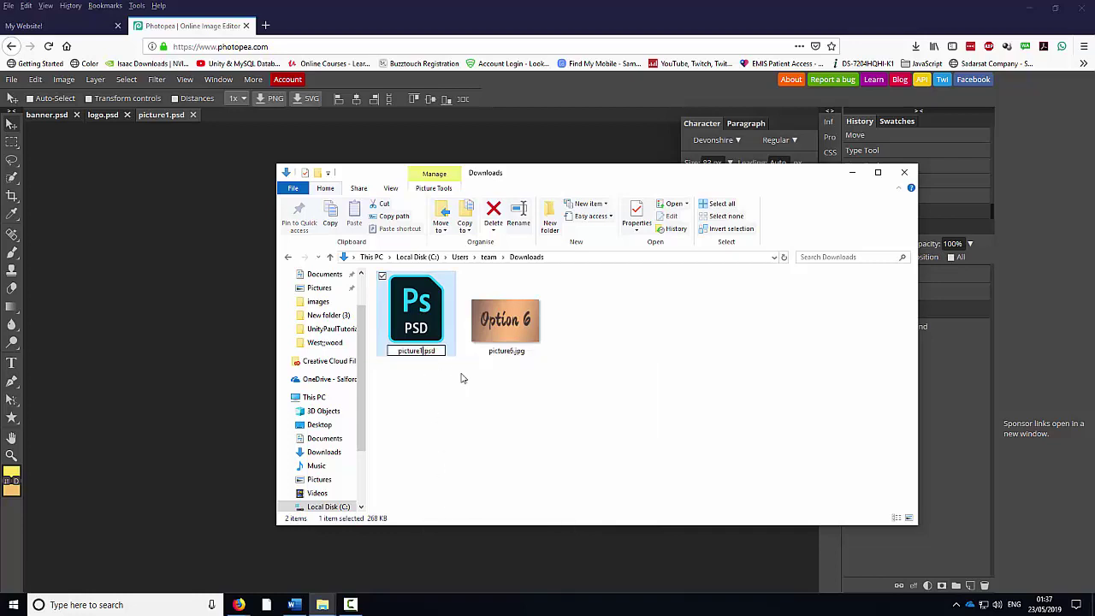
{"action": "key", "text": "BackSpace"}
{"action": "type", "text": "6"}
{"action": "key", "text": "Return"}
- Move both picture6 files into the images folder, replacing the old picture6.jpg
{"action": "left_click_drag", "start_coordinate": [576, 350], "coordinate": [359, 272]}
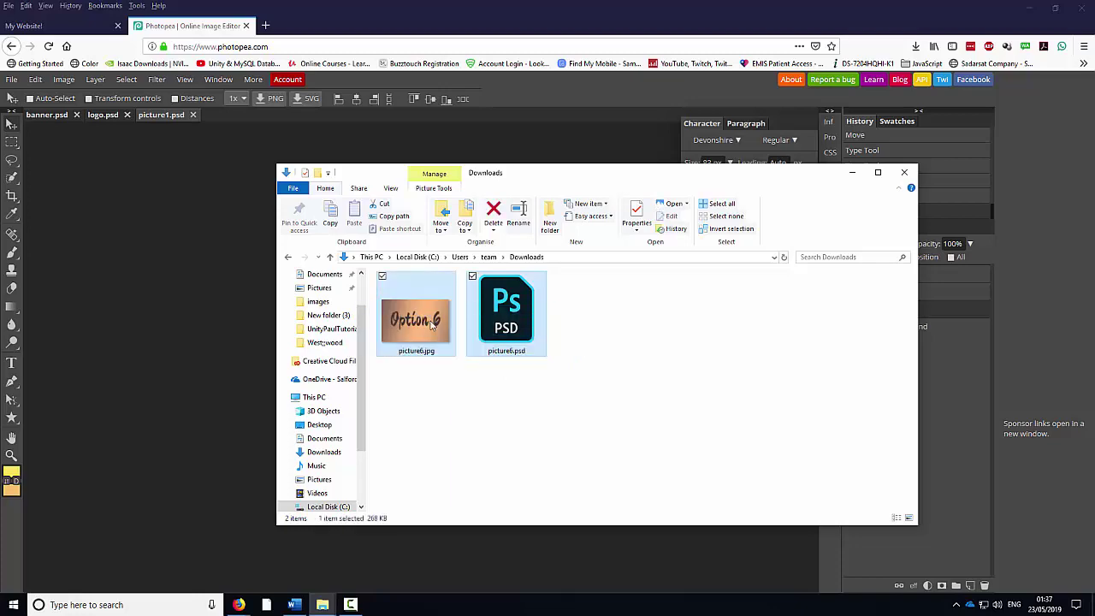
{"action": "right_click", "coordinate": [476, 356]}
{"action": "left_click", "coordinate": [455, 241]}
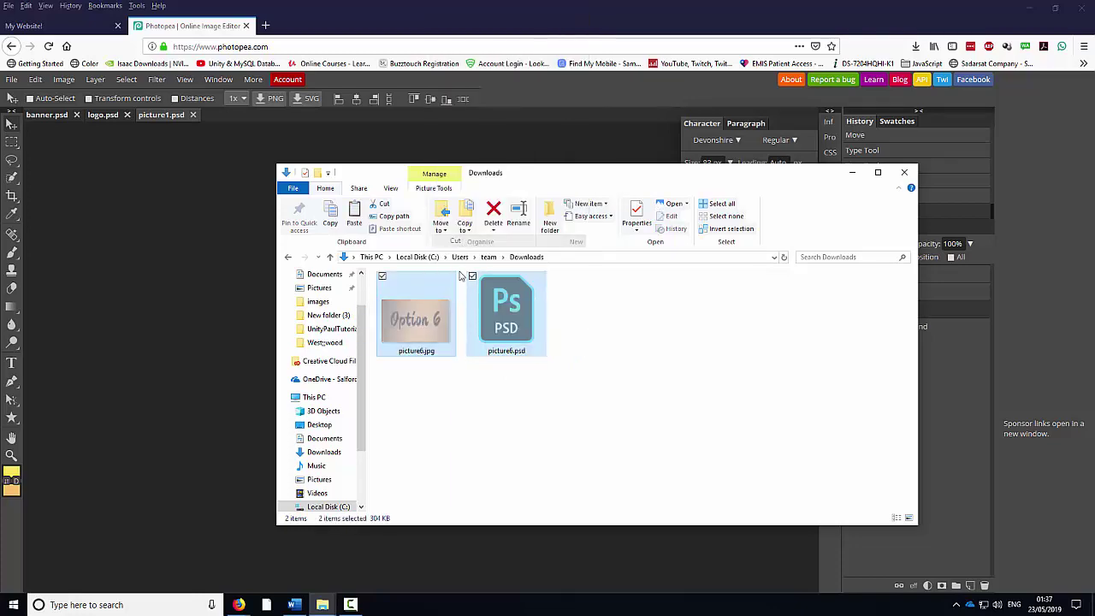
{"action": "left_click", "coordinate": [283, 545]}
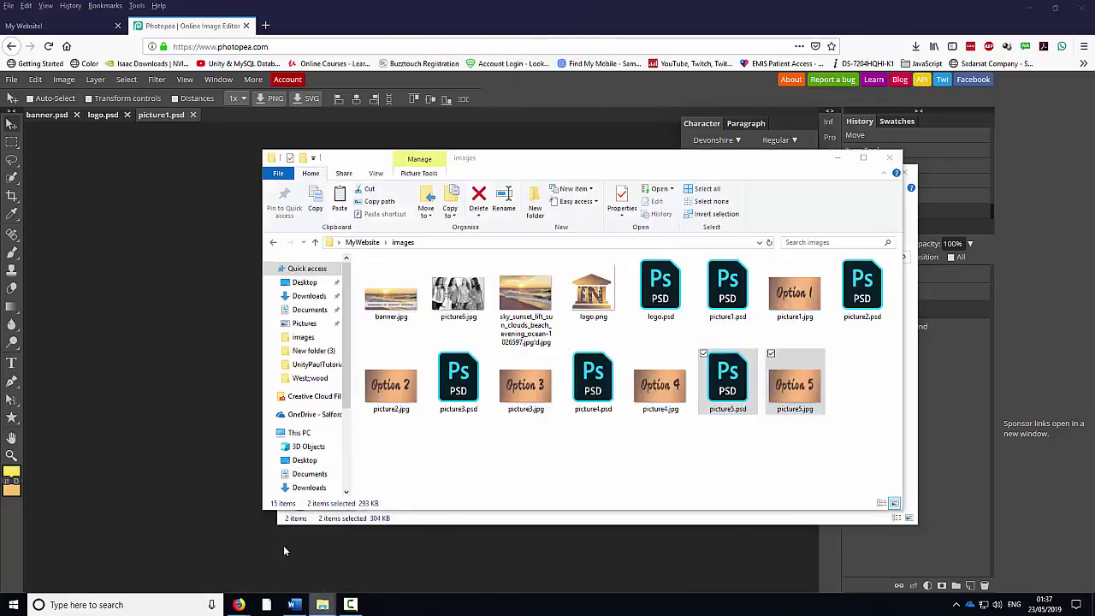
{"action": "right_click", "coordinate": [470, 472]}
{"action": "left_click", "coordinate": [499, 375]}
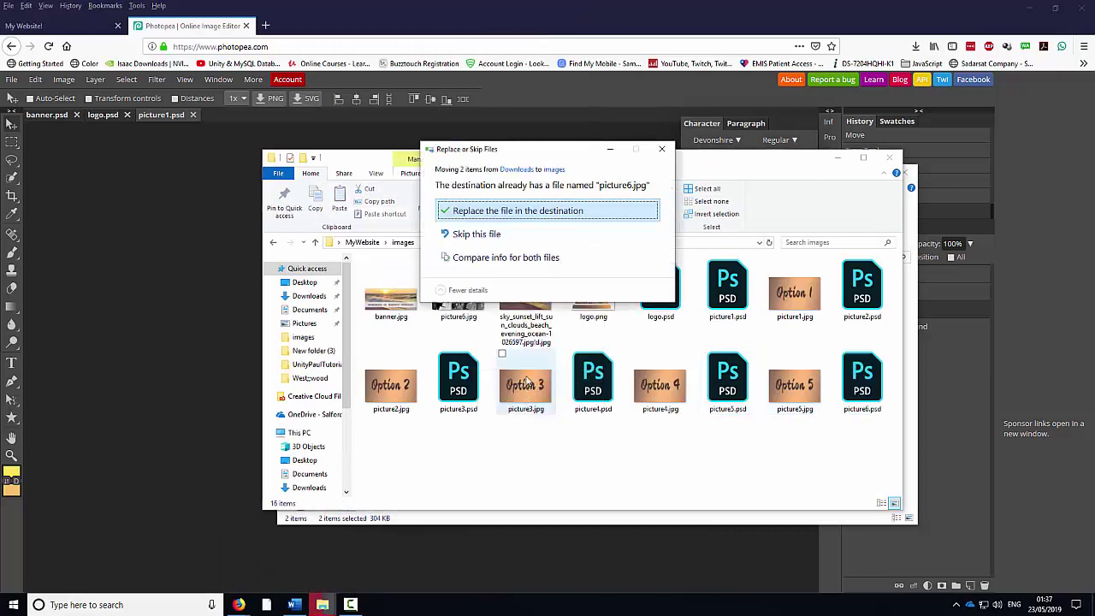
{"action": "left_click", "coordinate": [513, 211]}
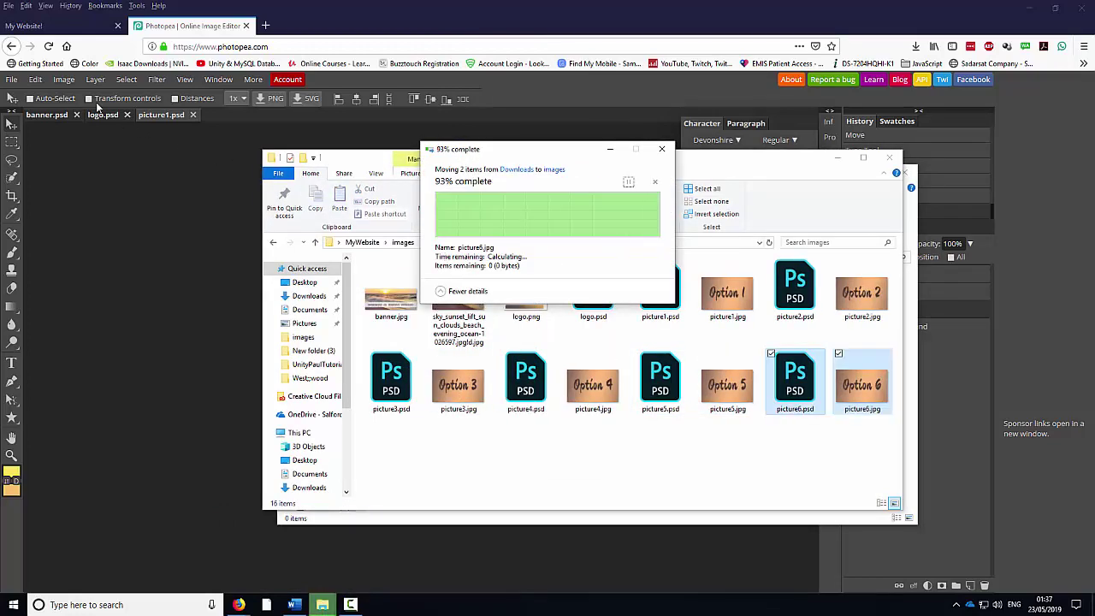
- Reload the My Website! page to show the six Option 1–6 gallery images
{"action": "left_click", "coordinate": [60, 25]}
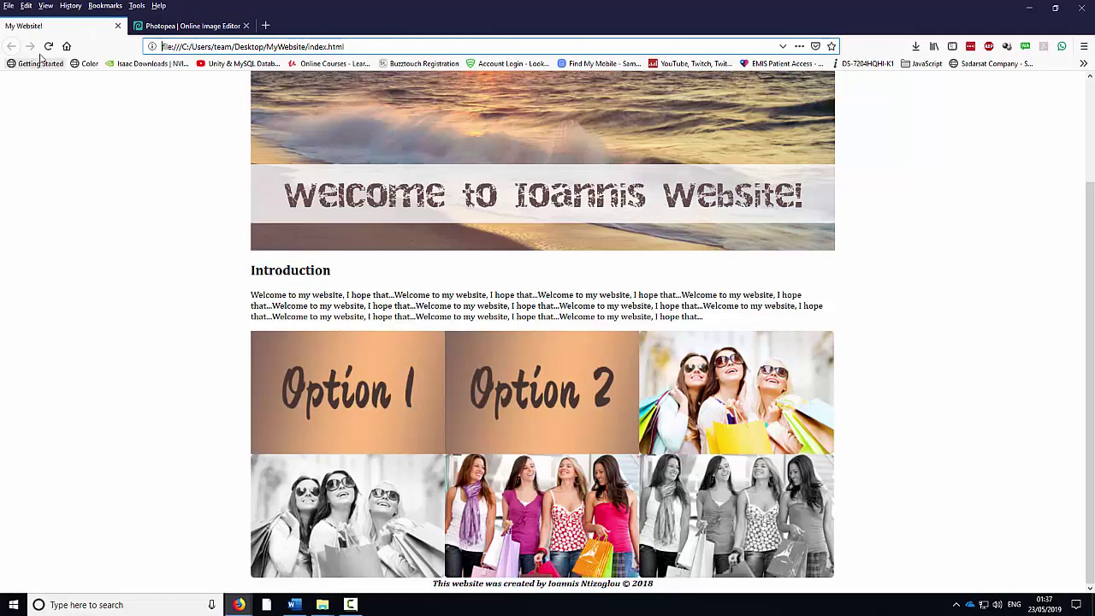
{"action": "left_click", "coordinate": [49, 45]}
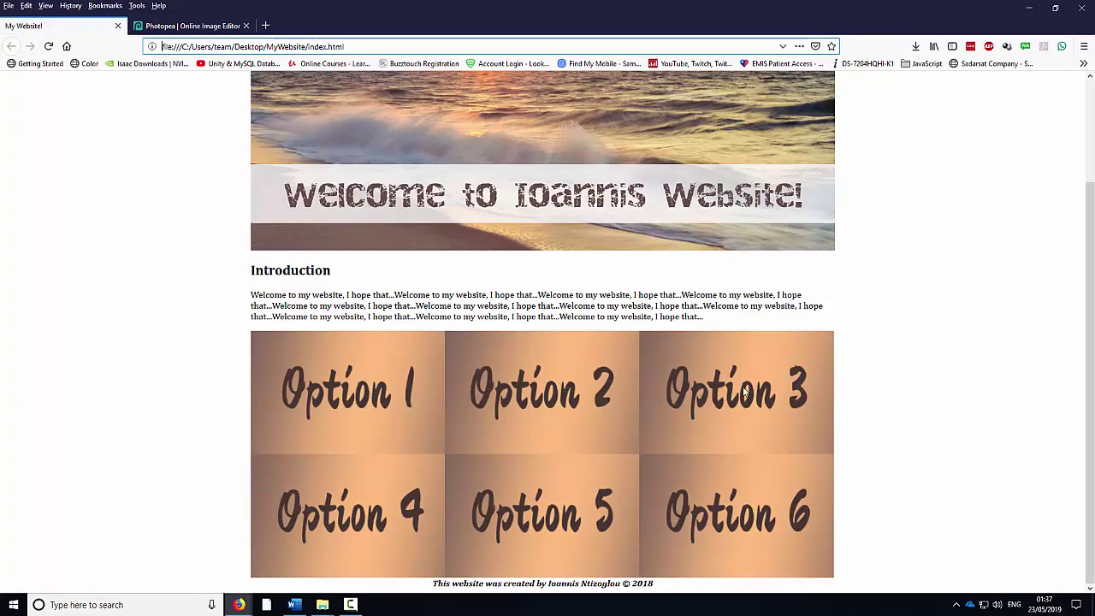
{"action": "left_click", "coordinate": [558, 525]}
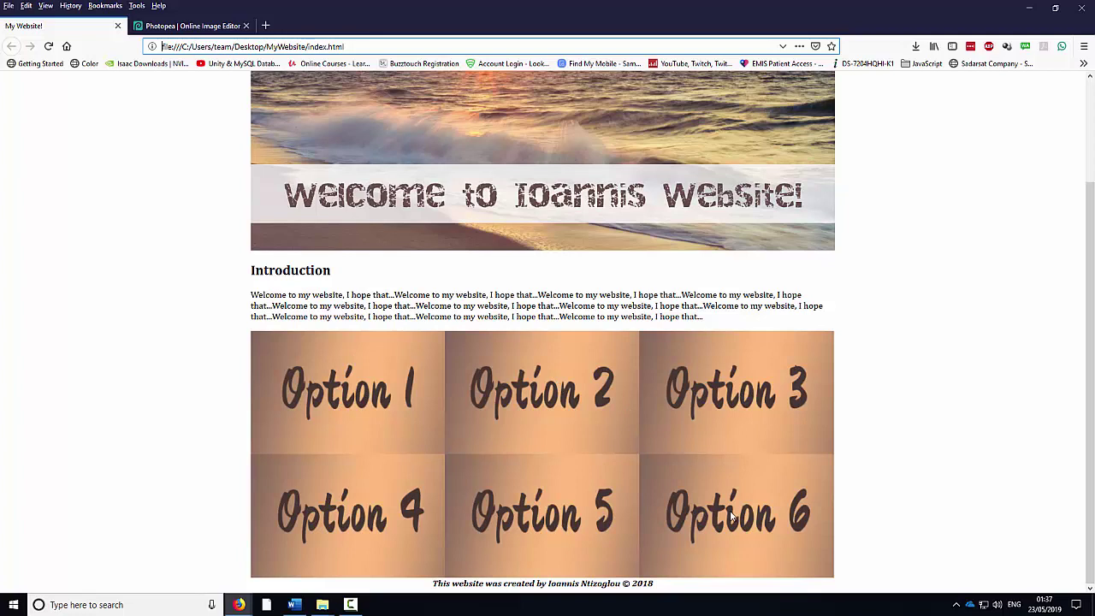